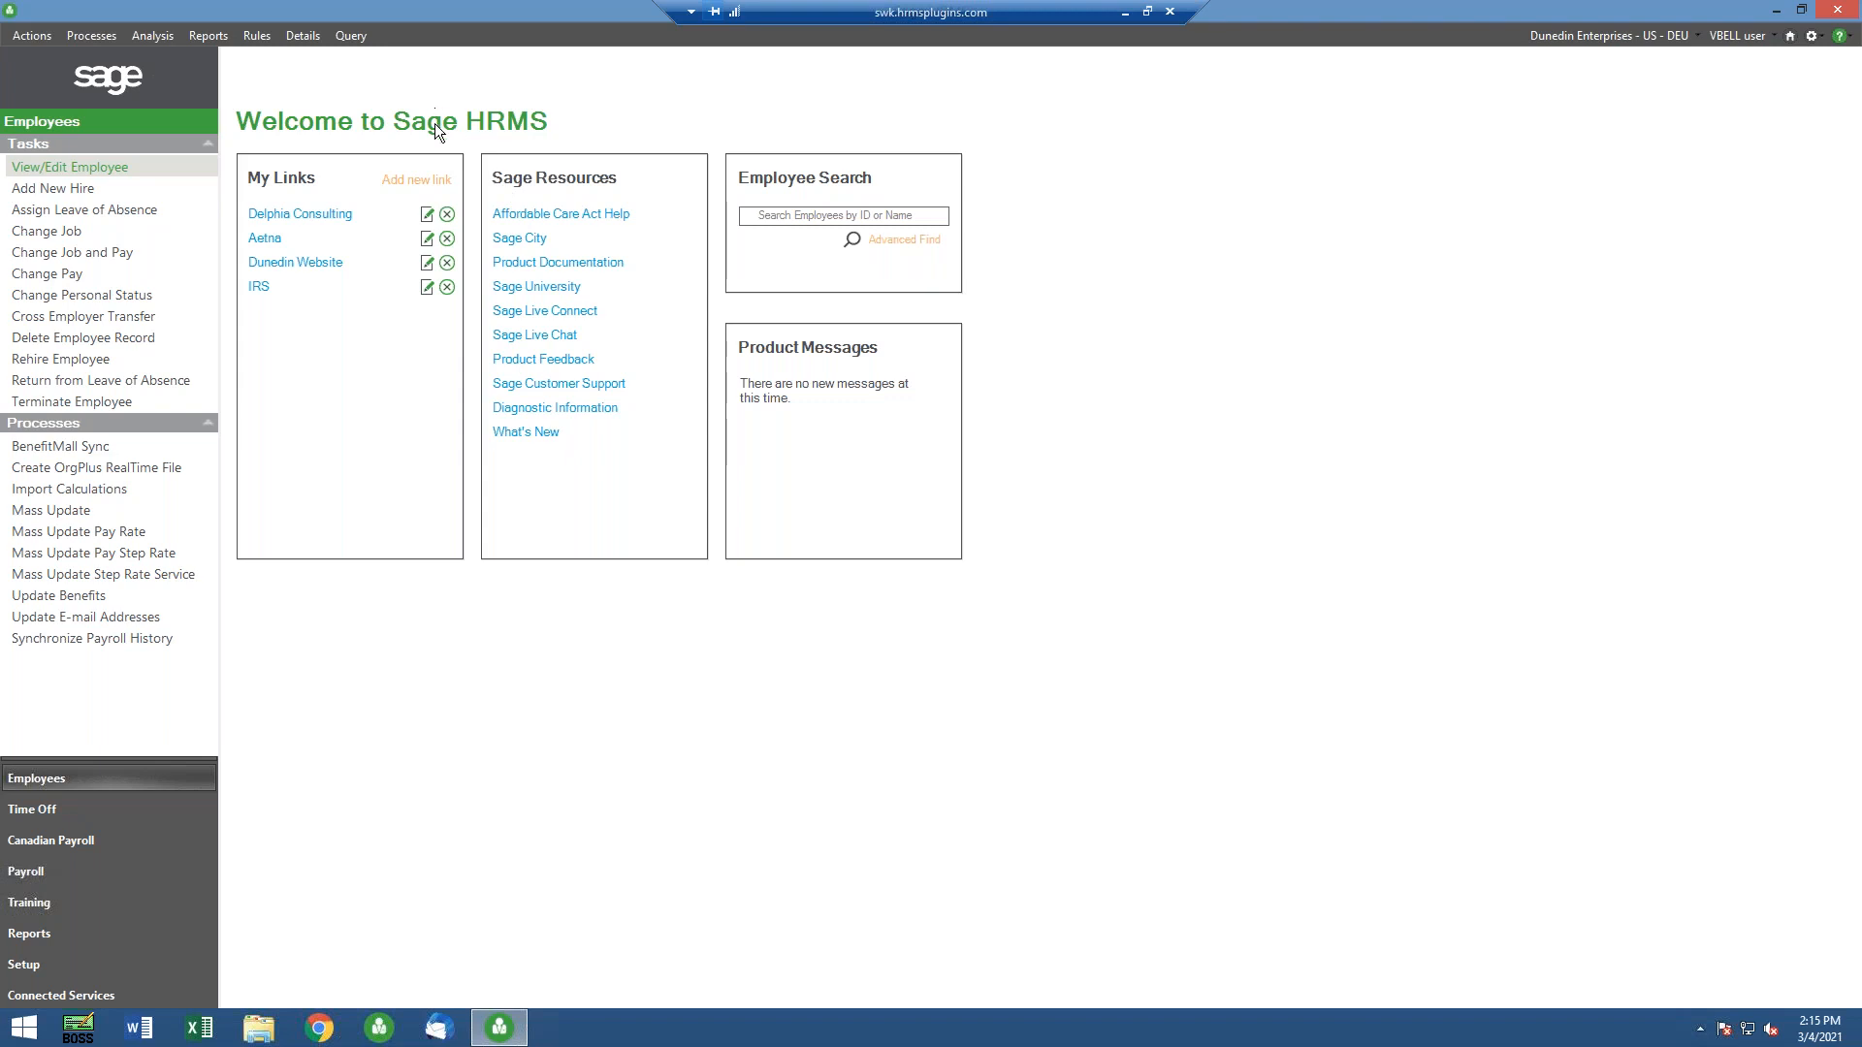
Open the demographics record of the first employee in the employee list for viewing
click(349, 35)
mouse_move(366, 54)
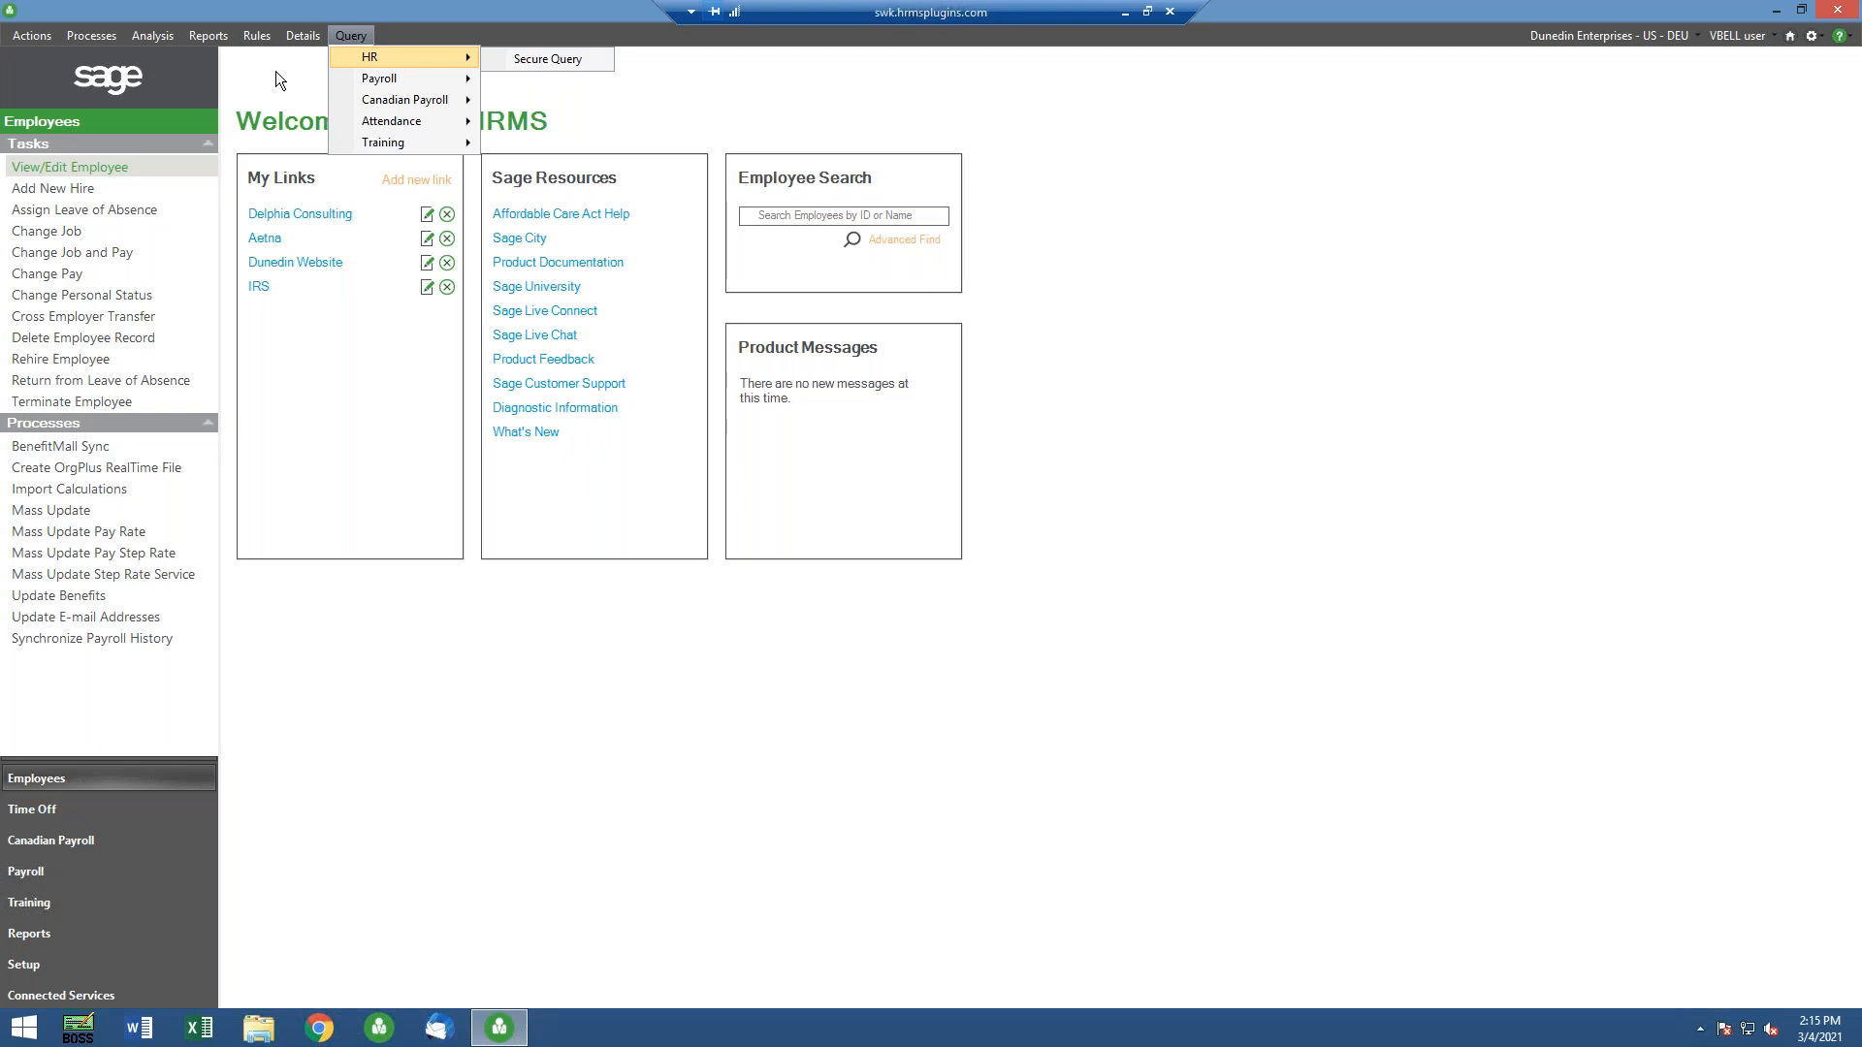
click(118, 167)
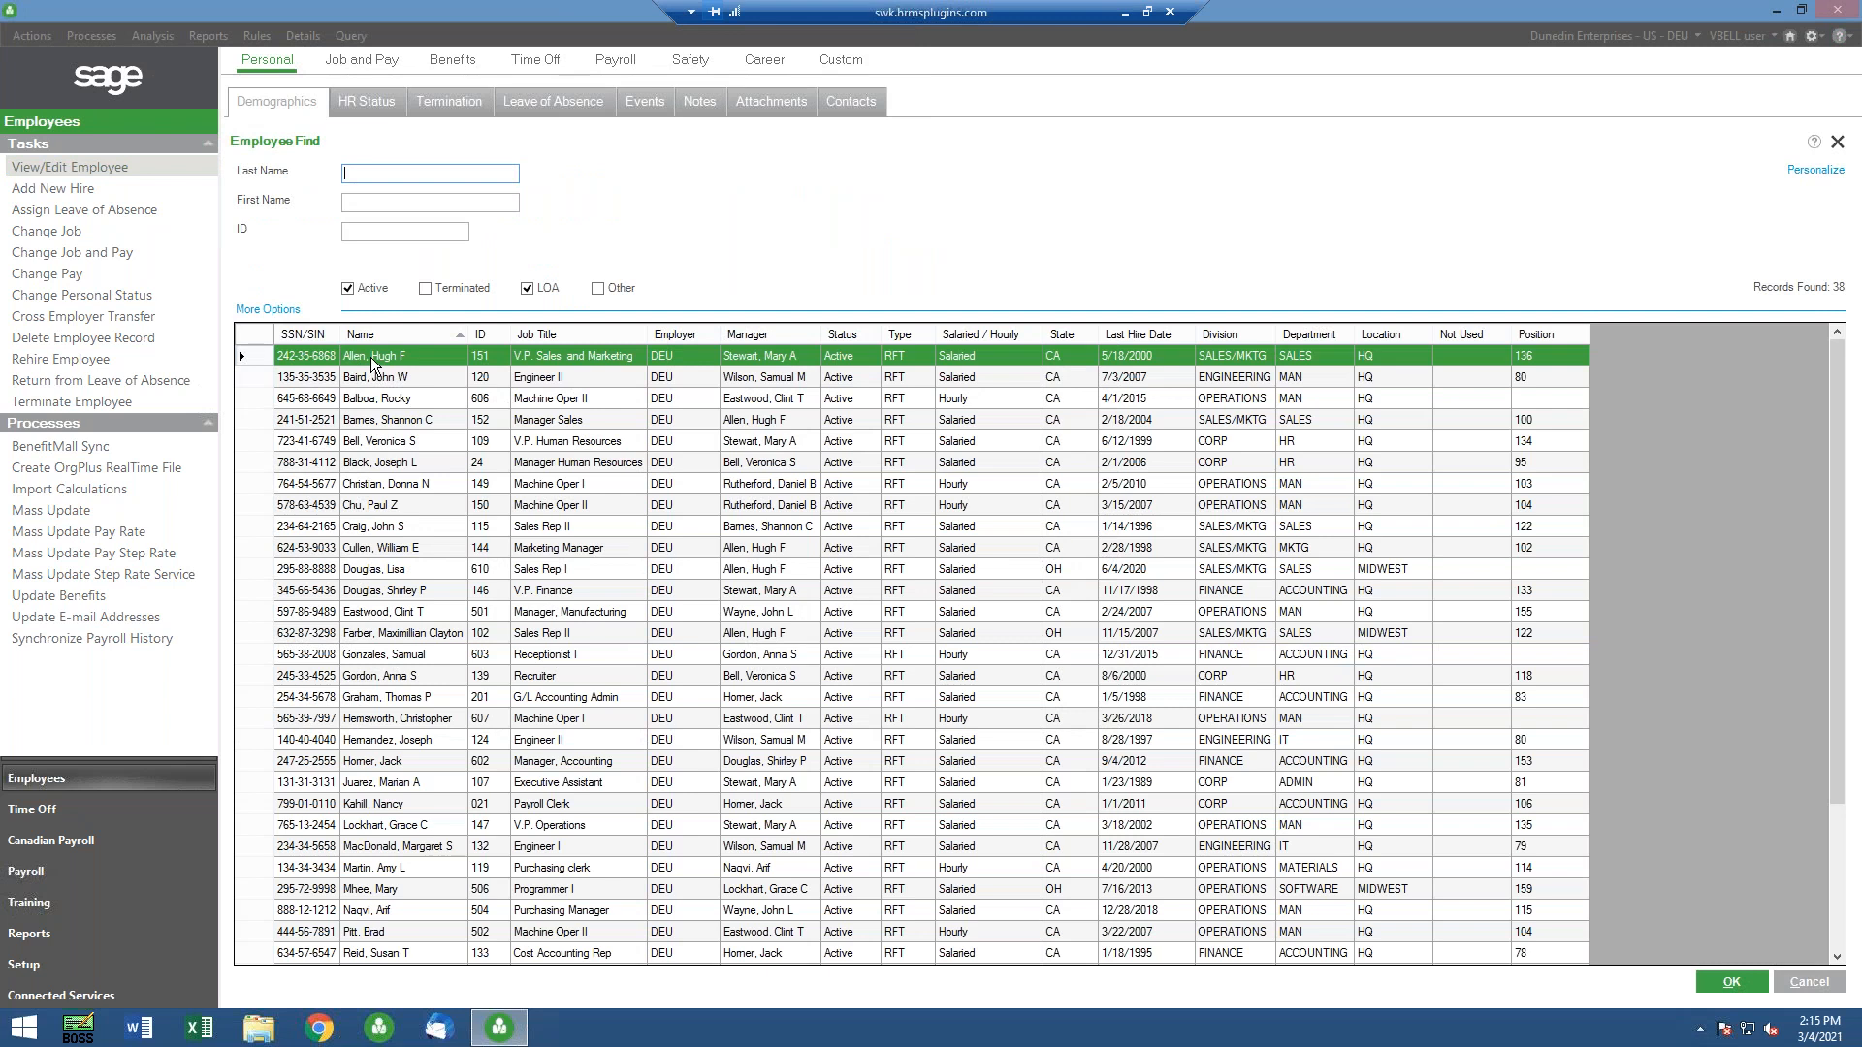
double_click(370, 355)
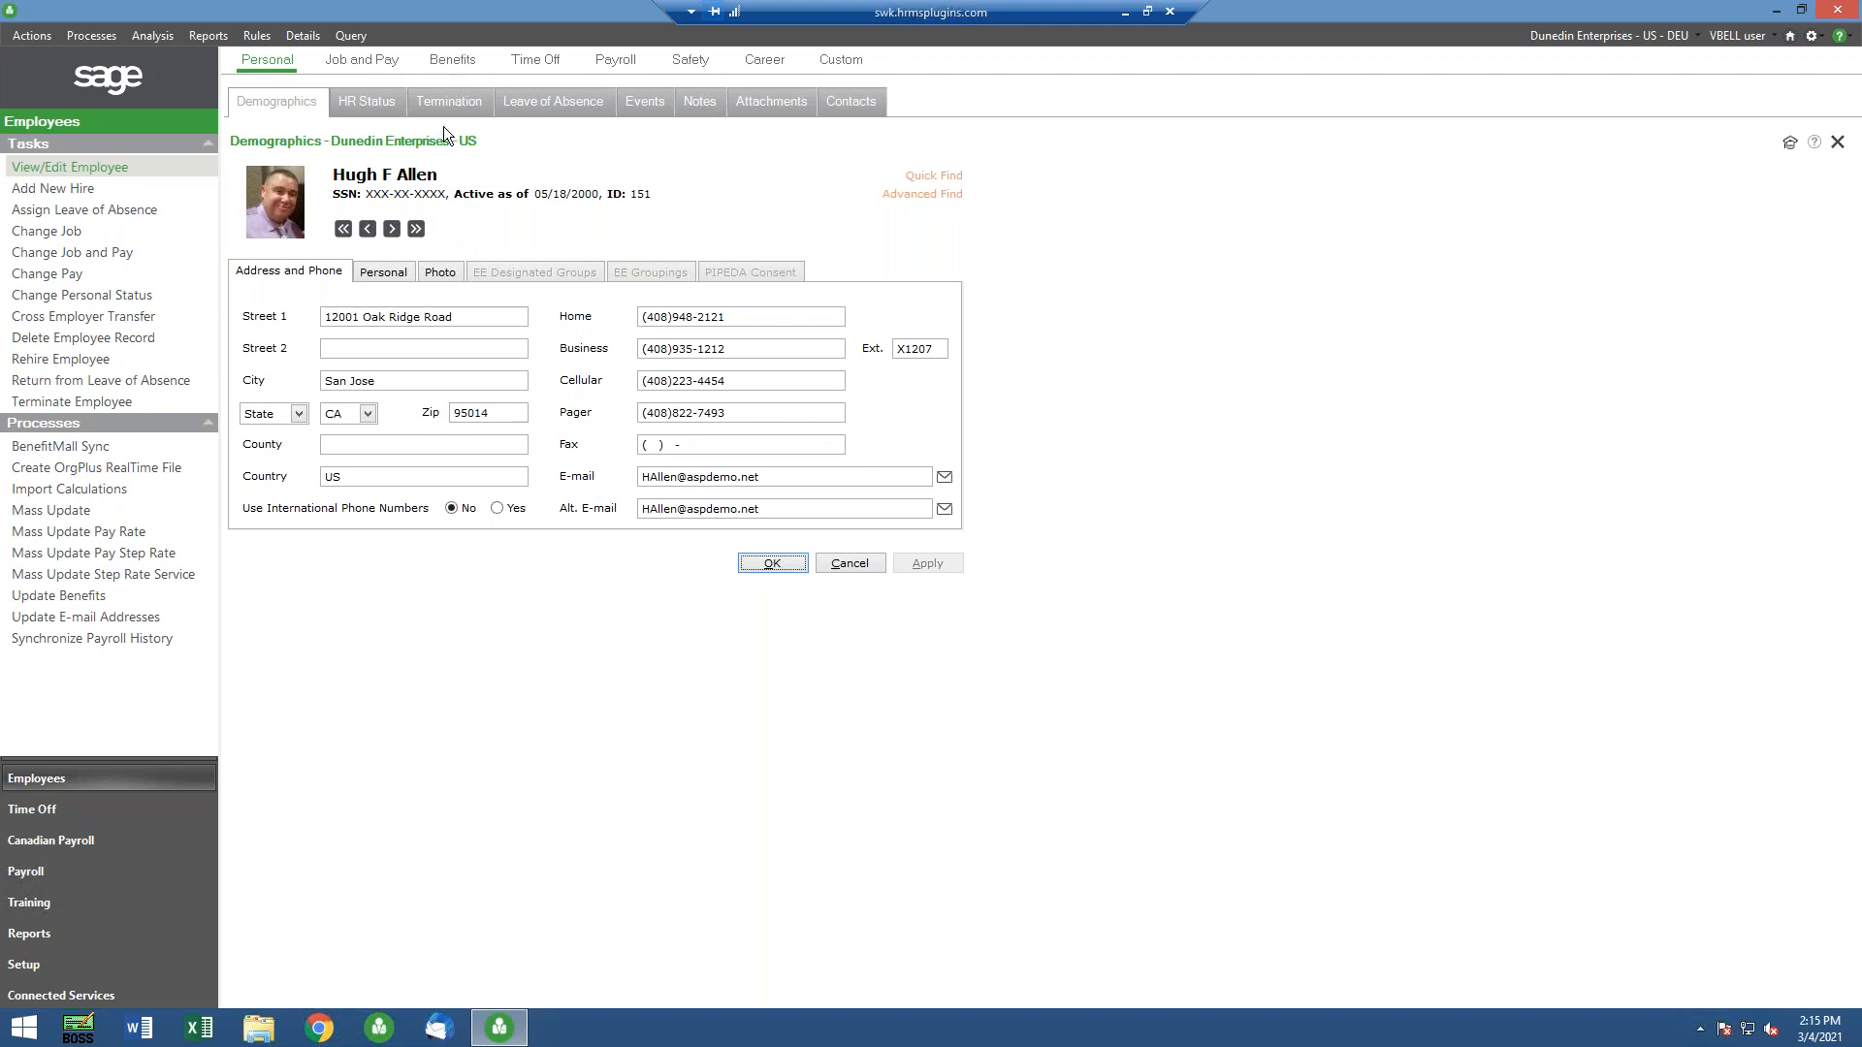
Open the list of HR secure queries
click(345, 33)
mouse_move(369, 56)
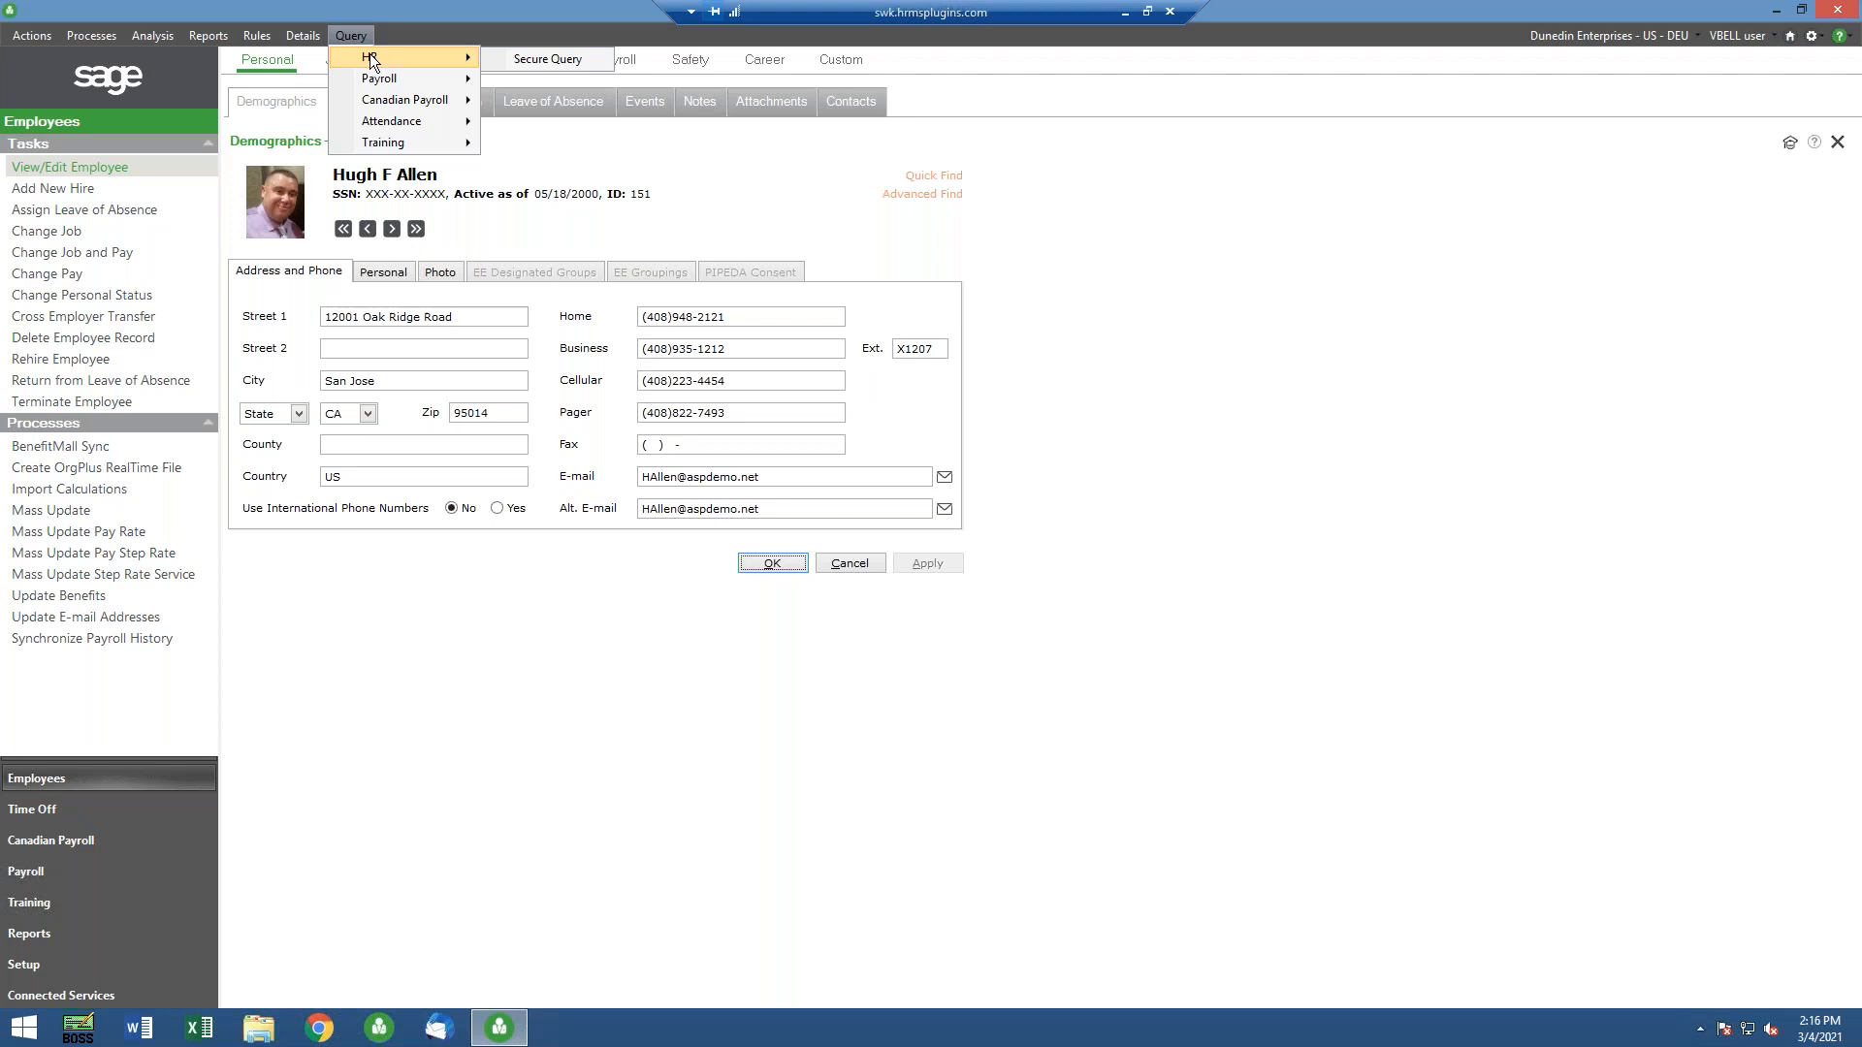
click(532, 59)
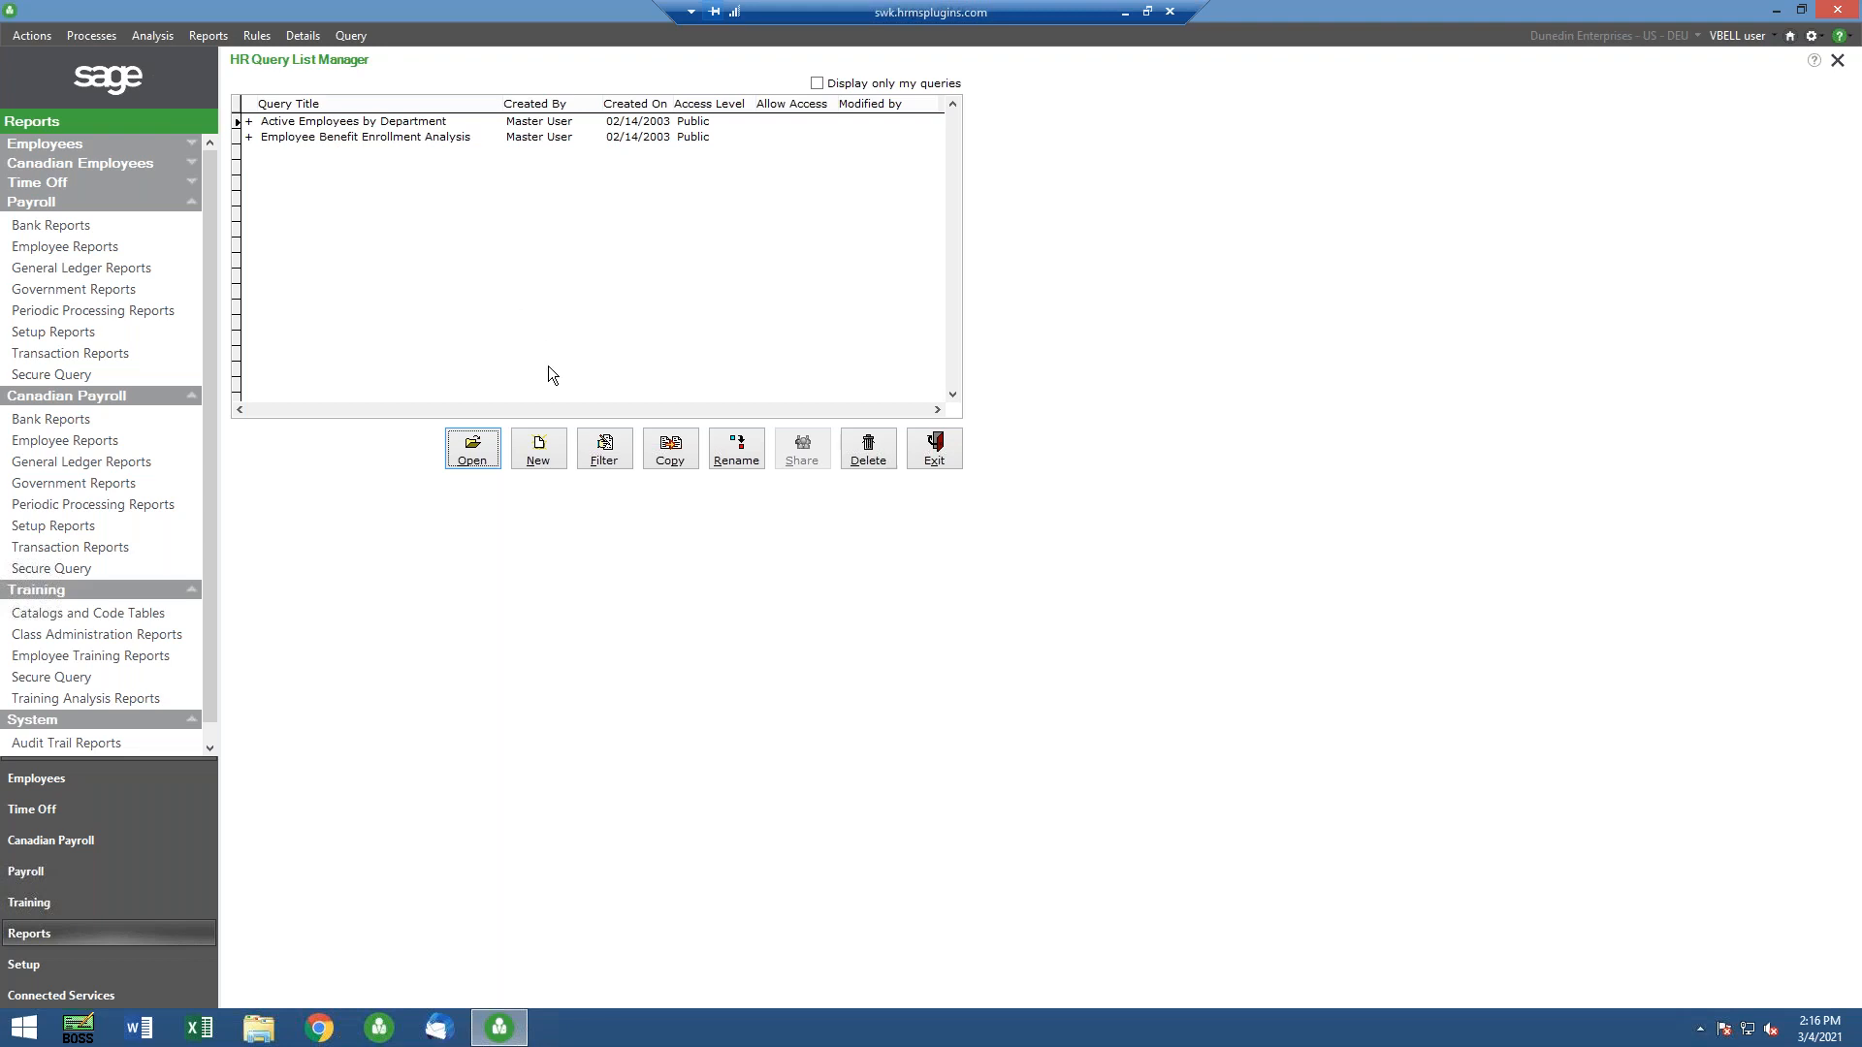
Create a new query titled "Employee pay by Department" with Public access
click(539, 454)
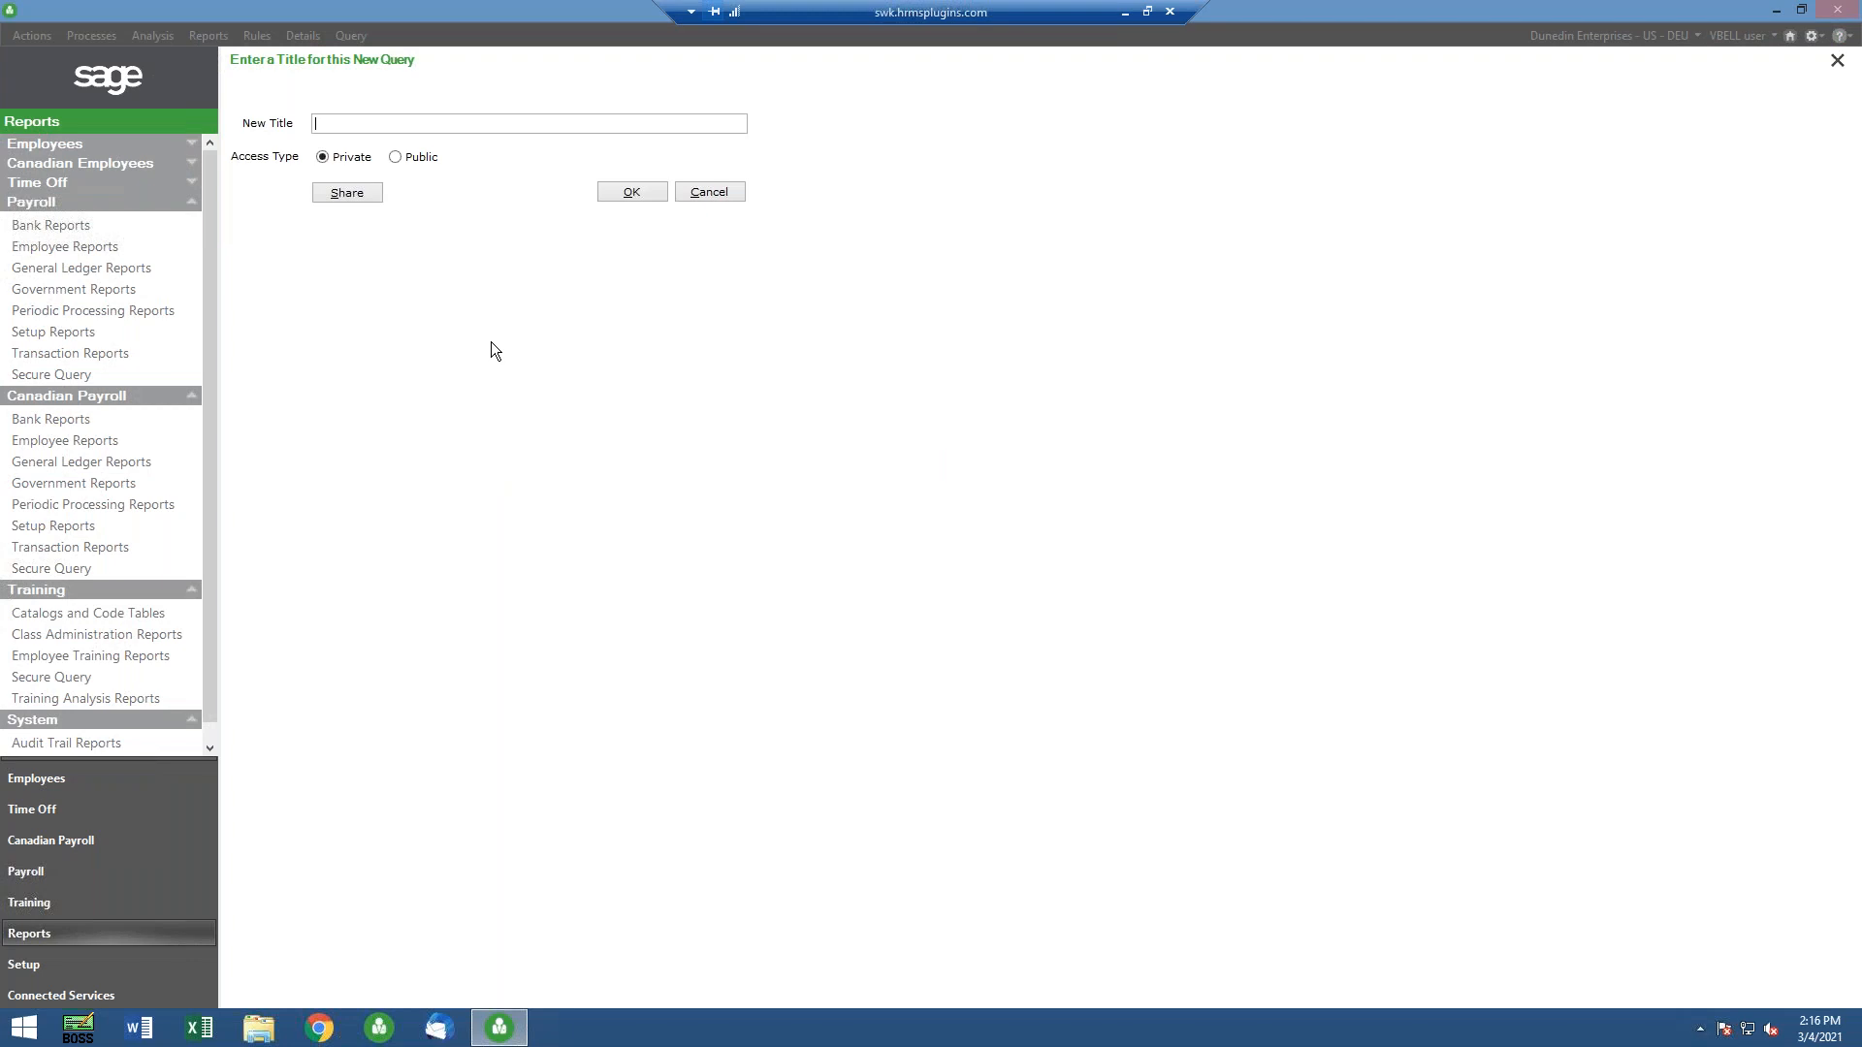
text(Employee payr by Depasrtment)
click(393, 124)
key(Delete)
click(397, 157)
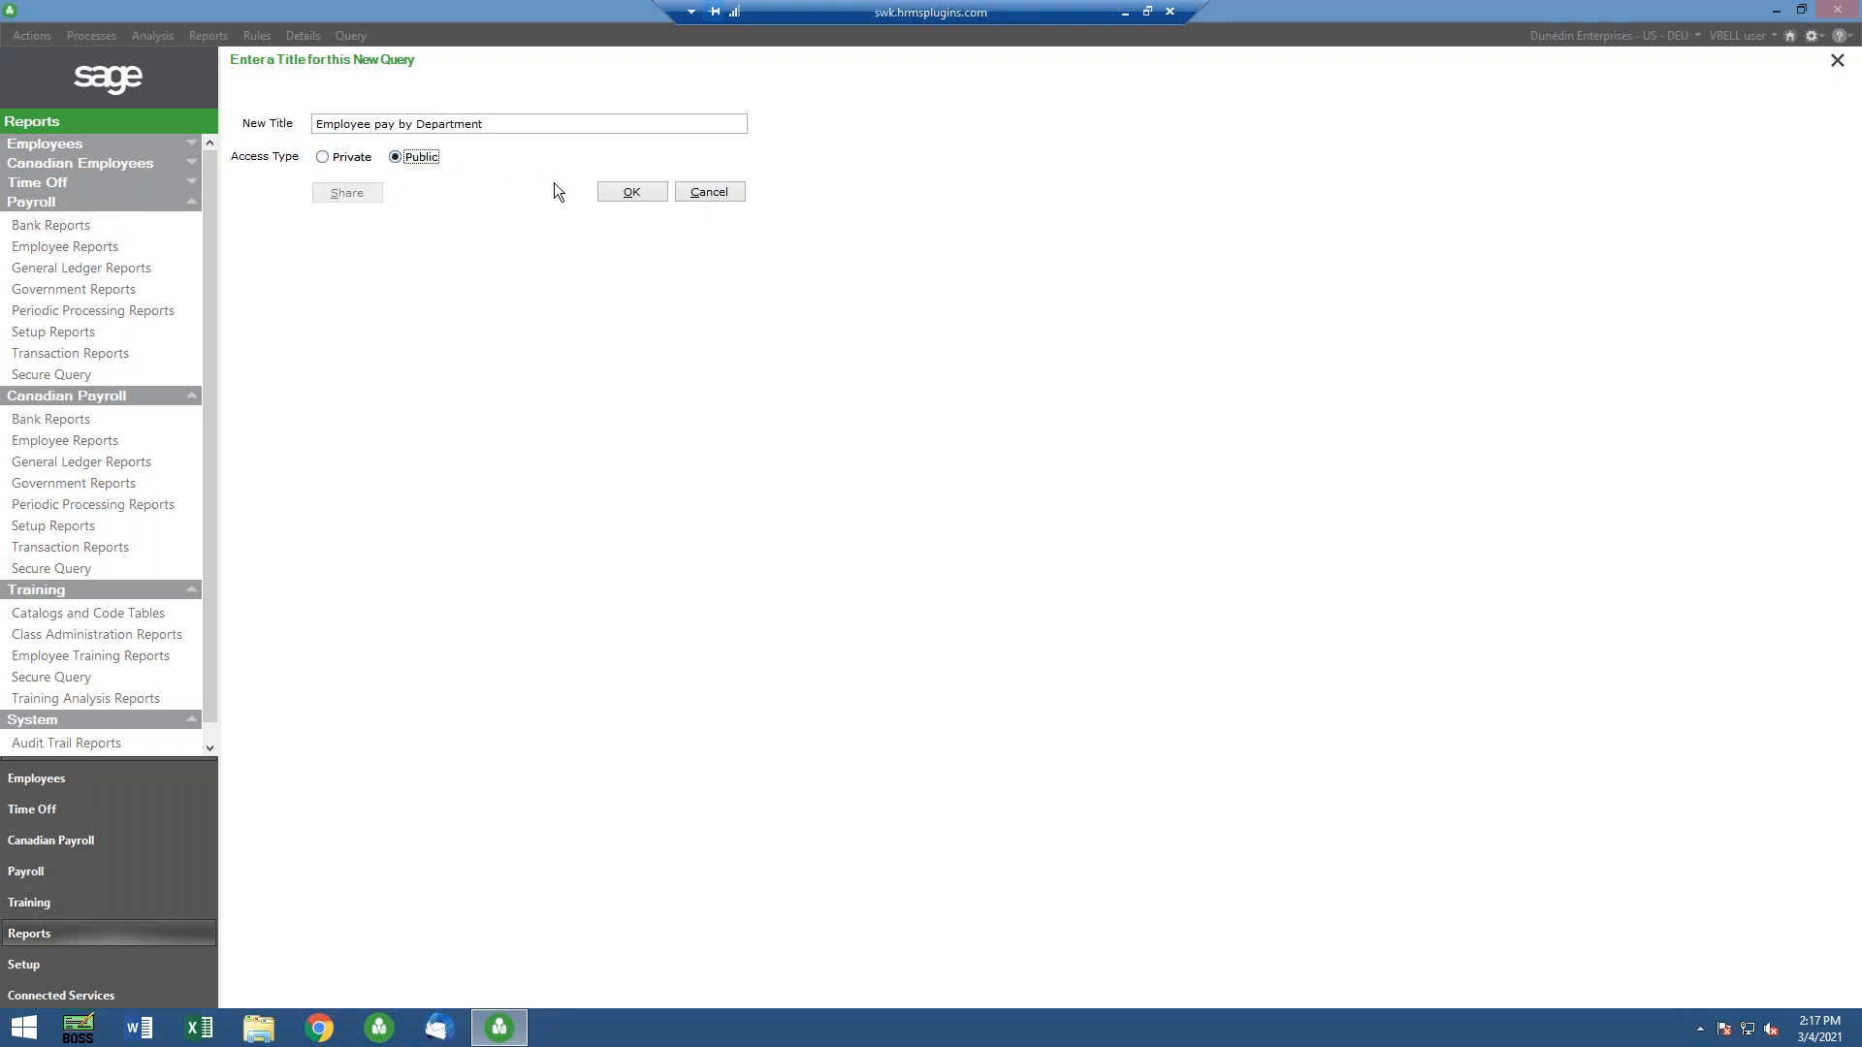
click(633, 192)
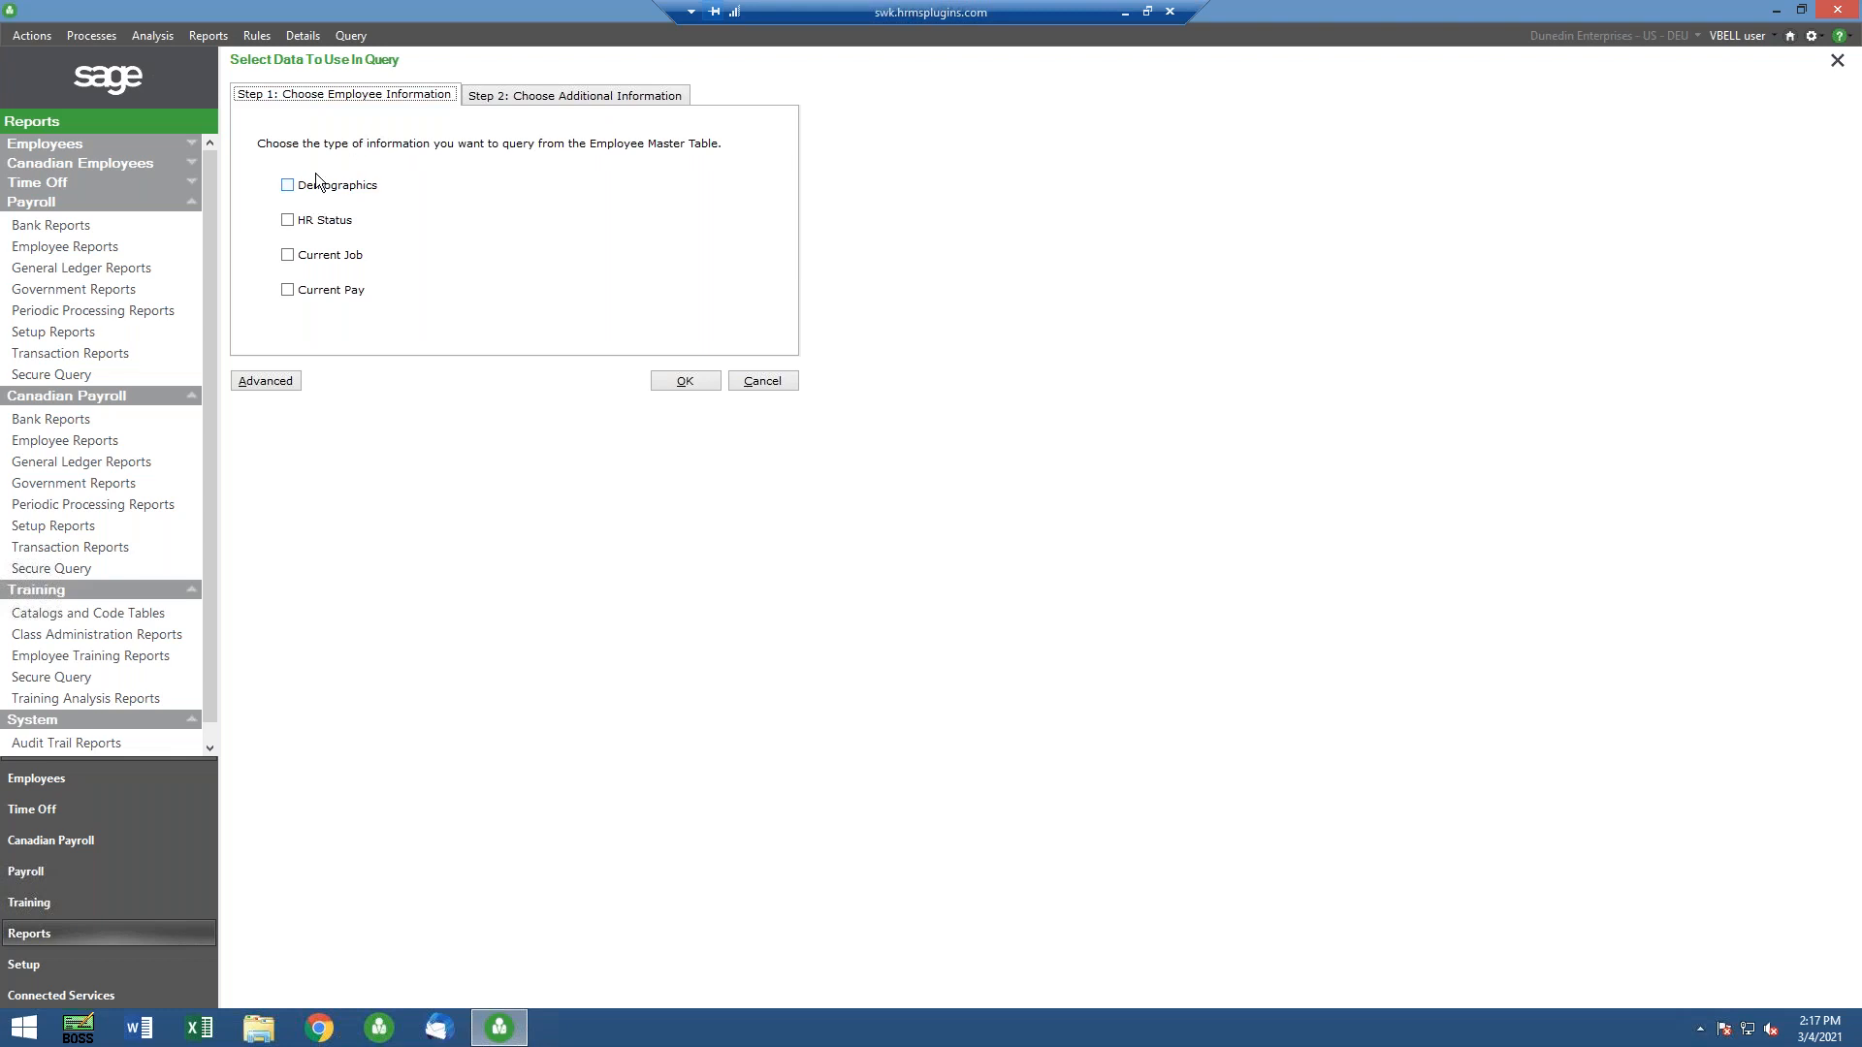
Include Demographics, Current Job and Current Pay as the query's employee data, without an additional table
click(287, 184)
click(286, 292)
click(287, 256)
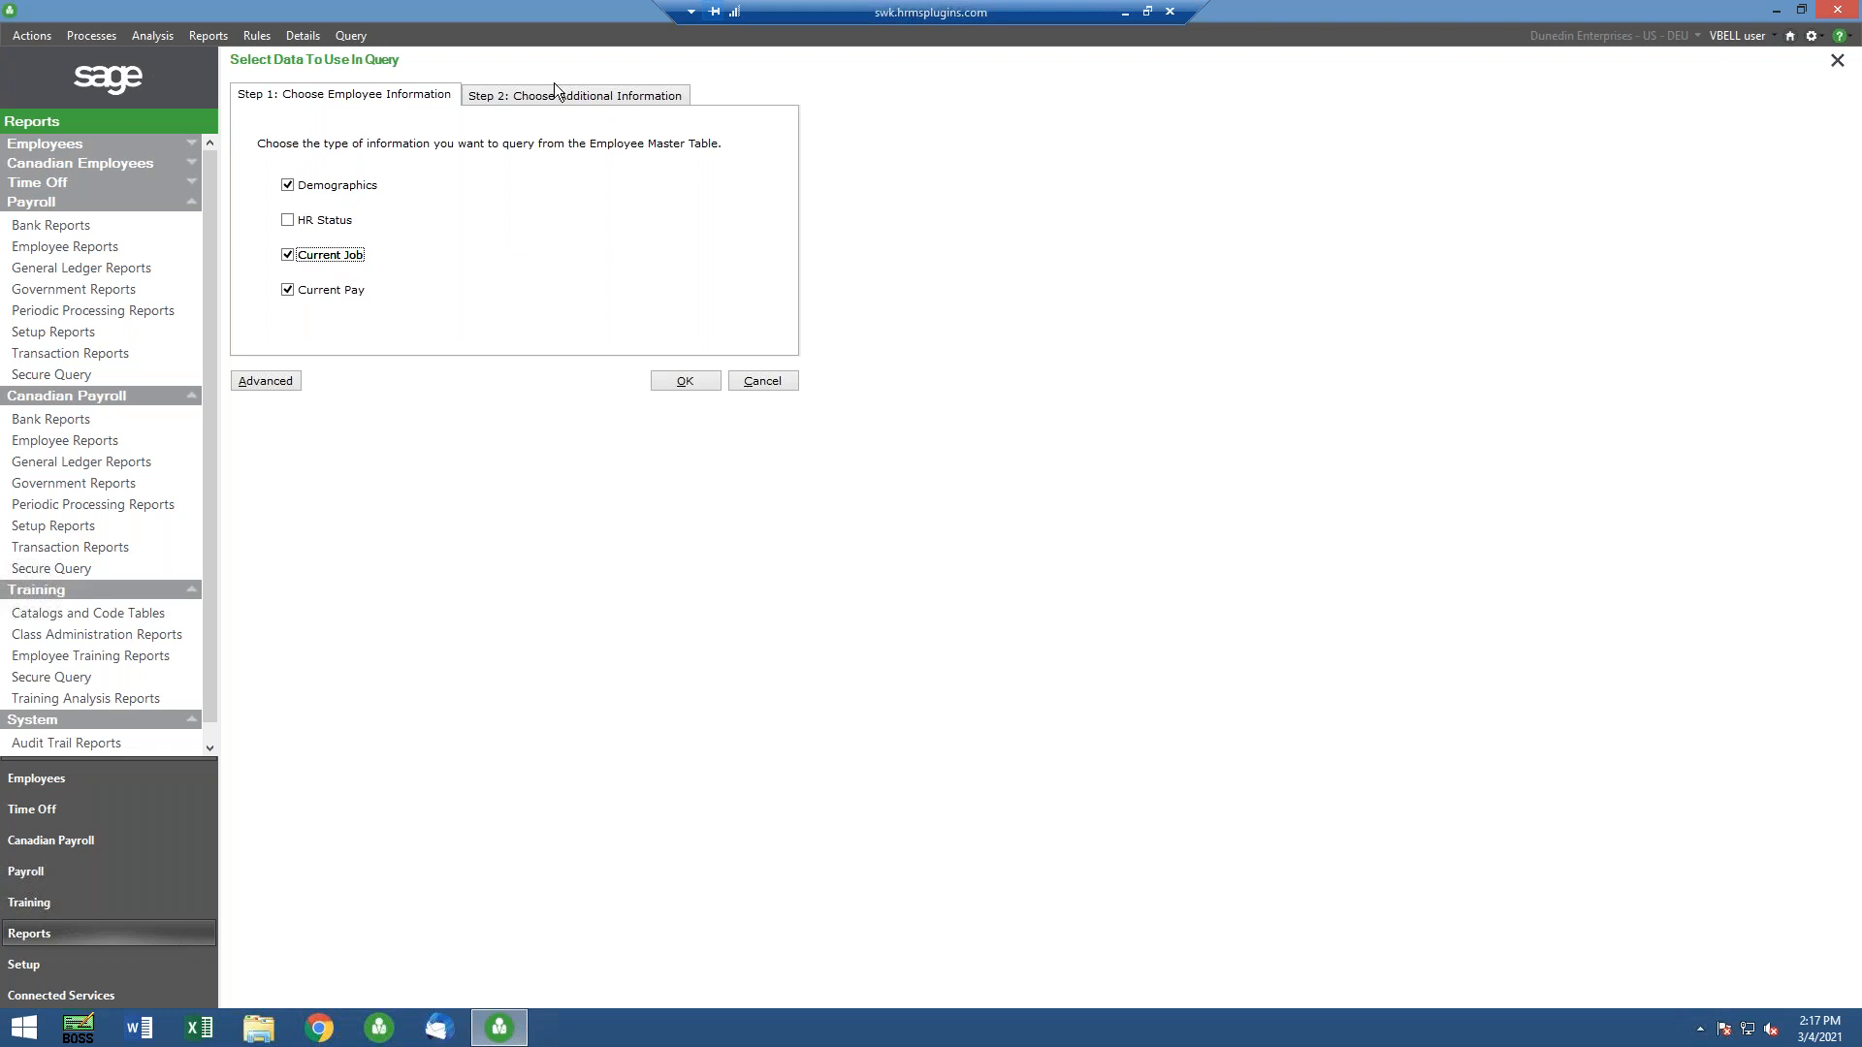
click(574, 97)
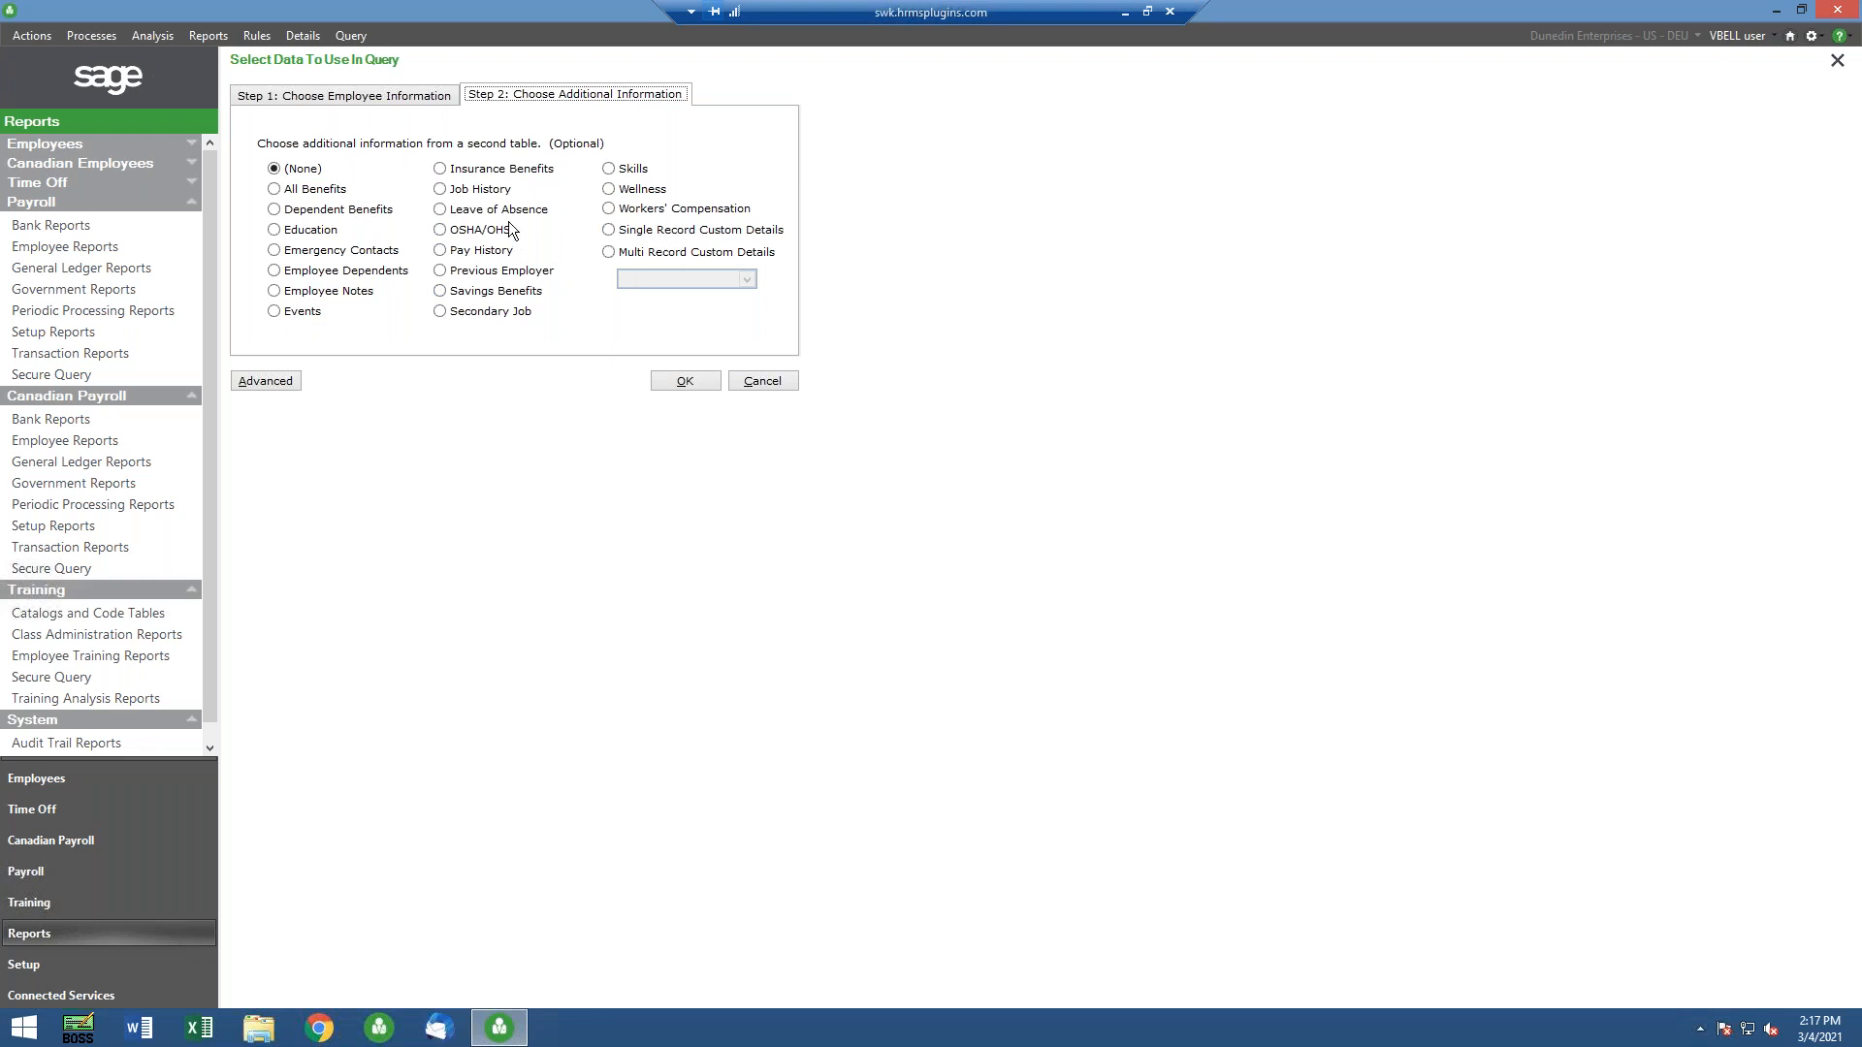
click(355, 97)
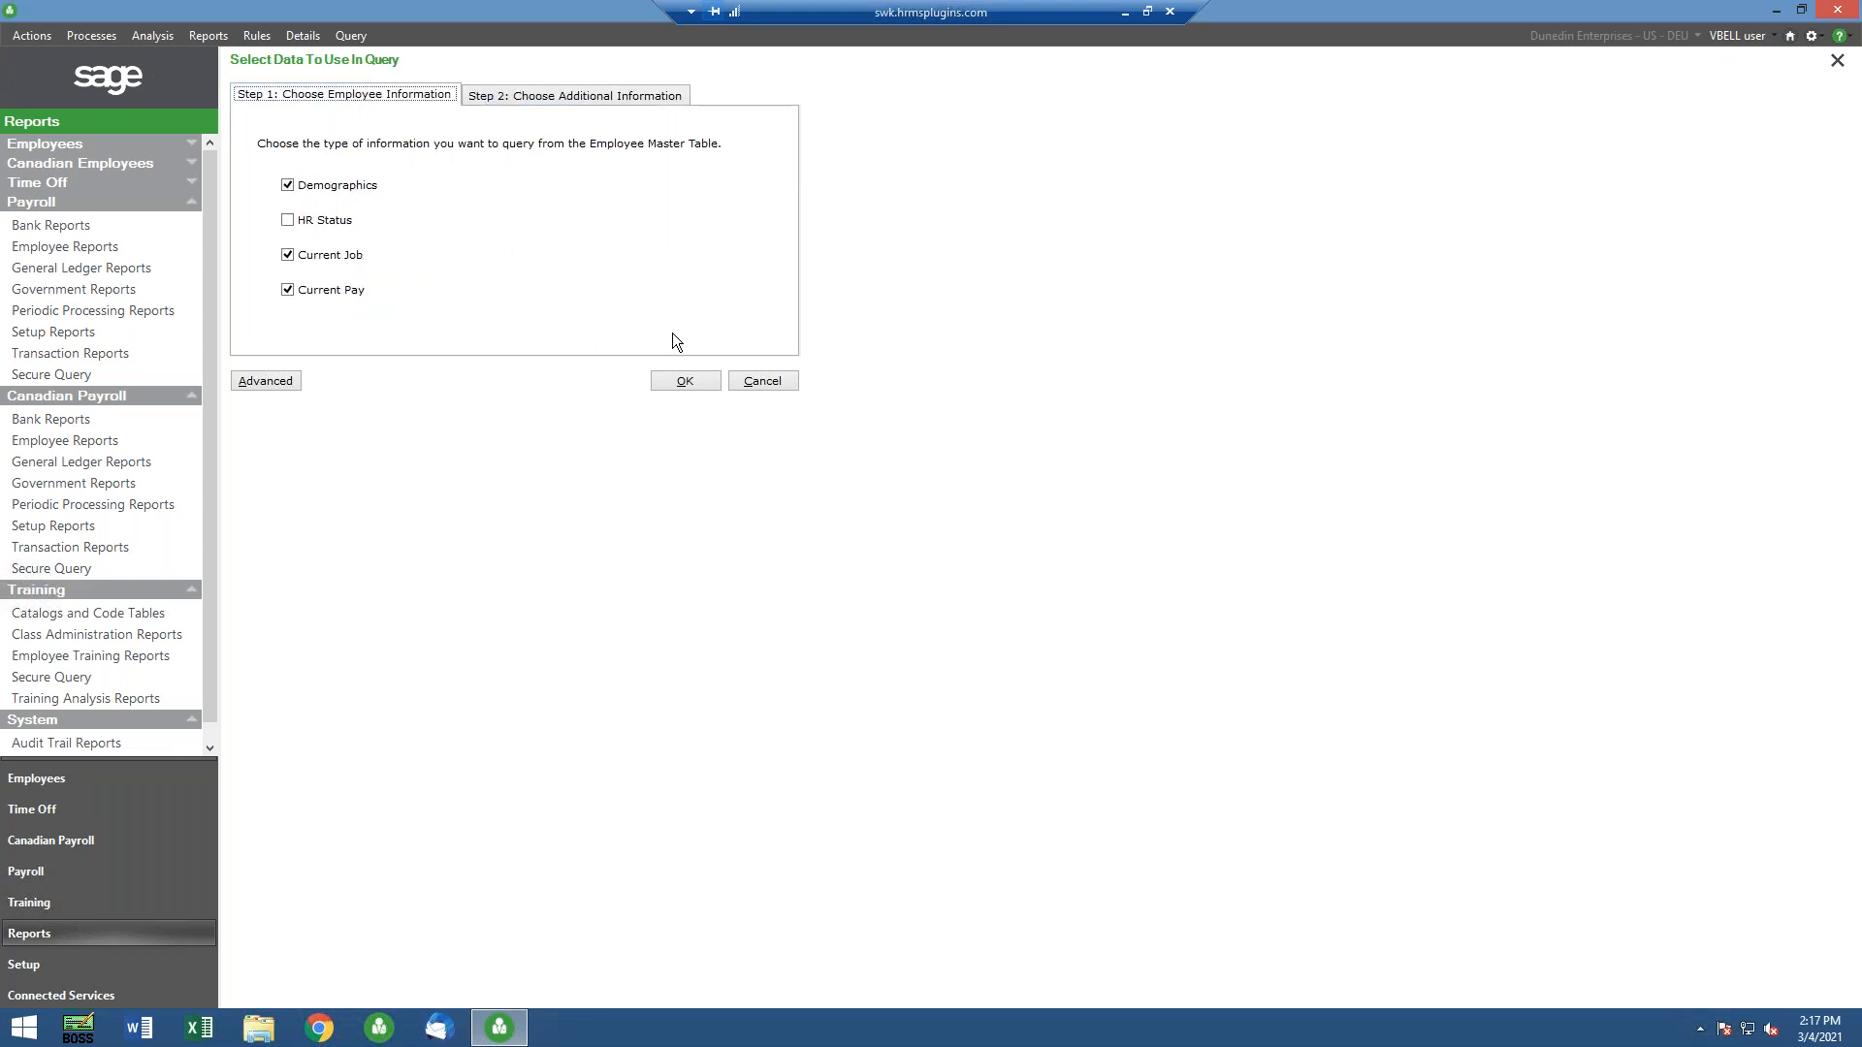
click(684, 382)
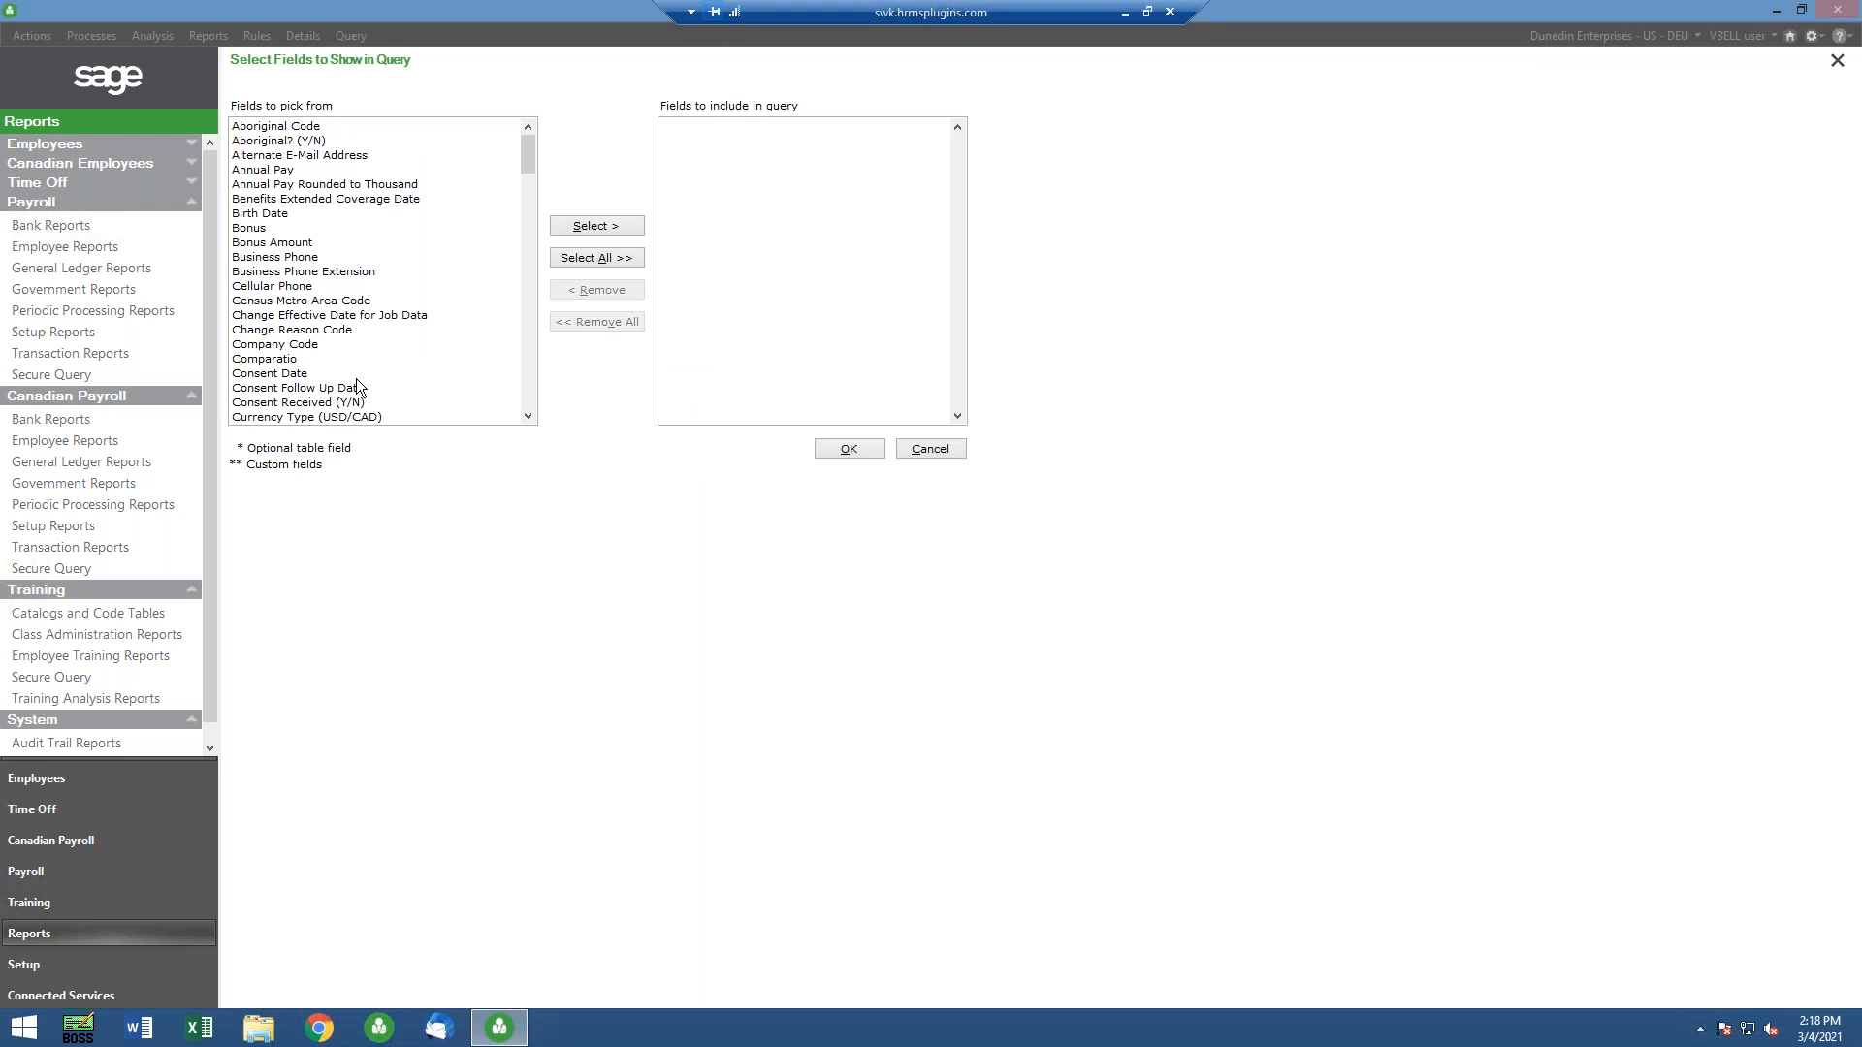
Add the fields "Name: Last, First Middle" and Department Description to the query
click(525, 377)
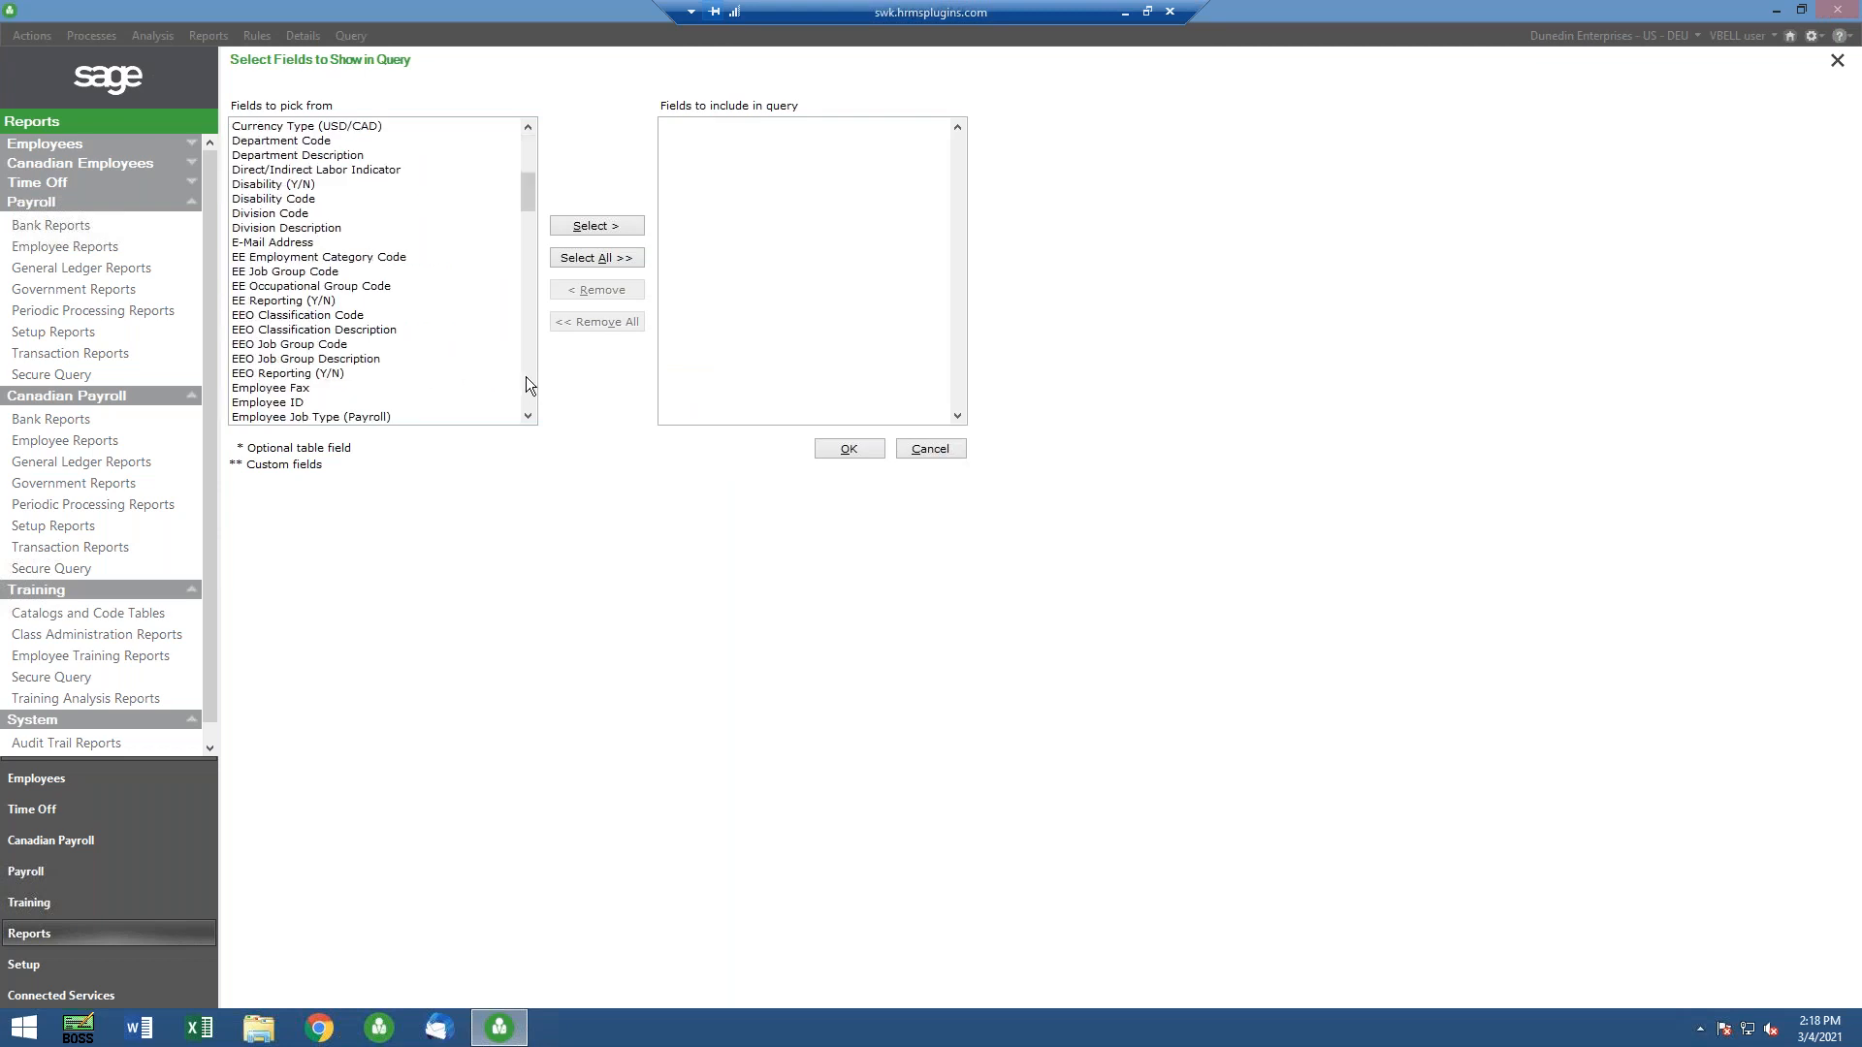
click(525, 384)
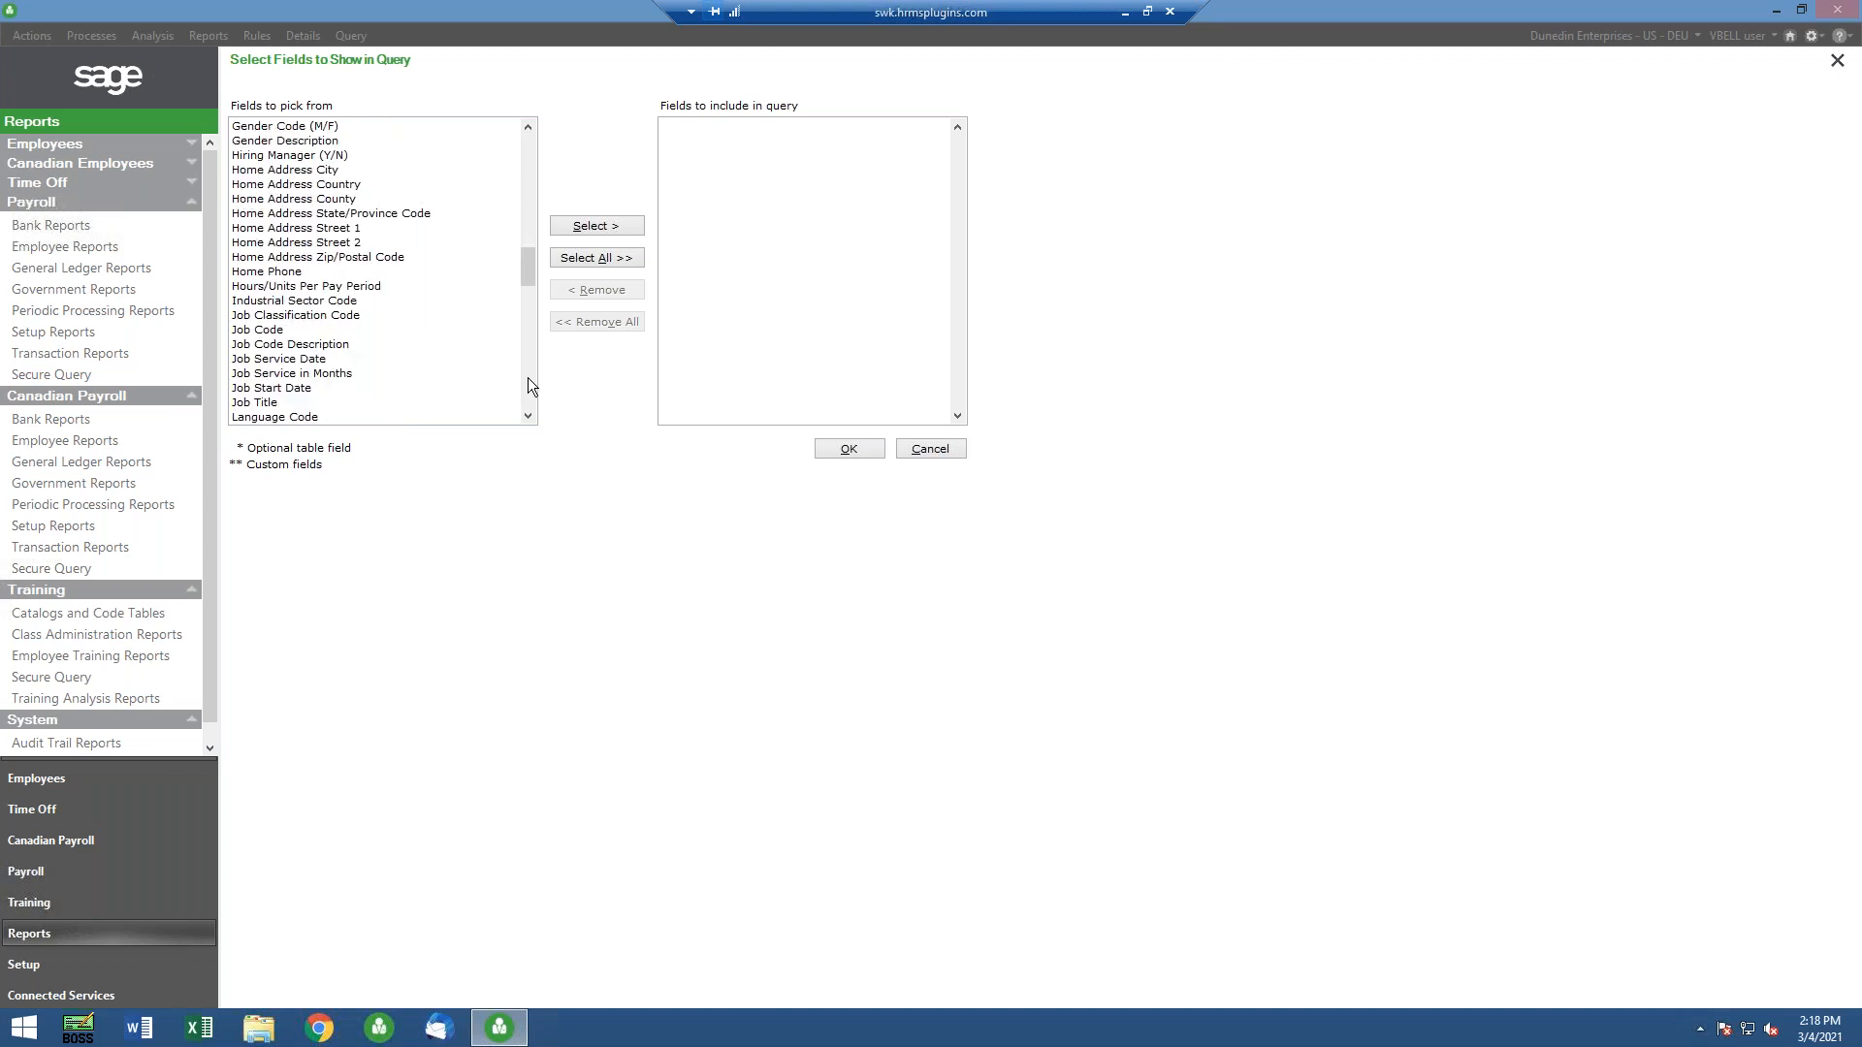
click(528, 378)
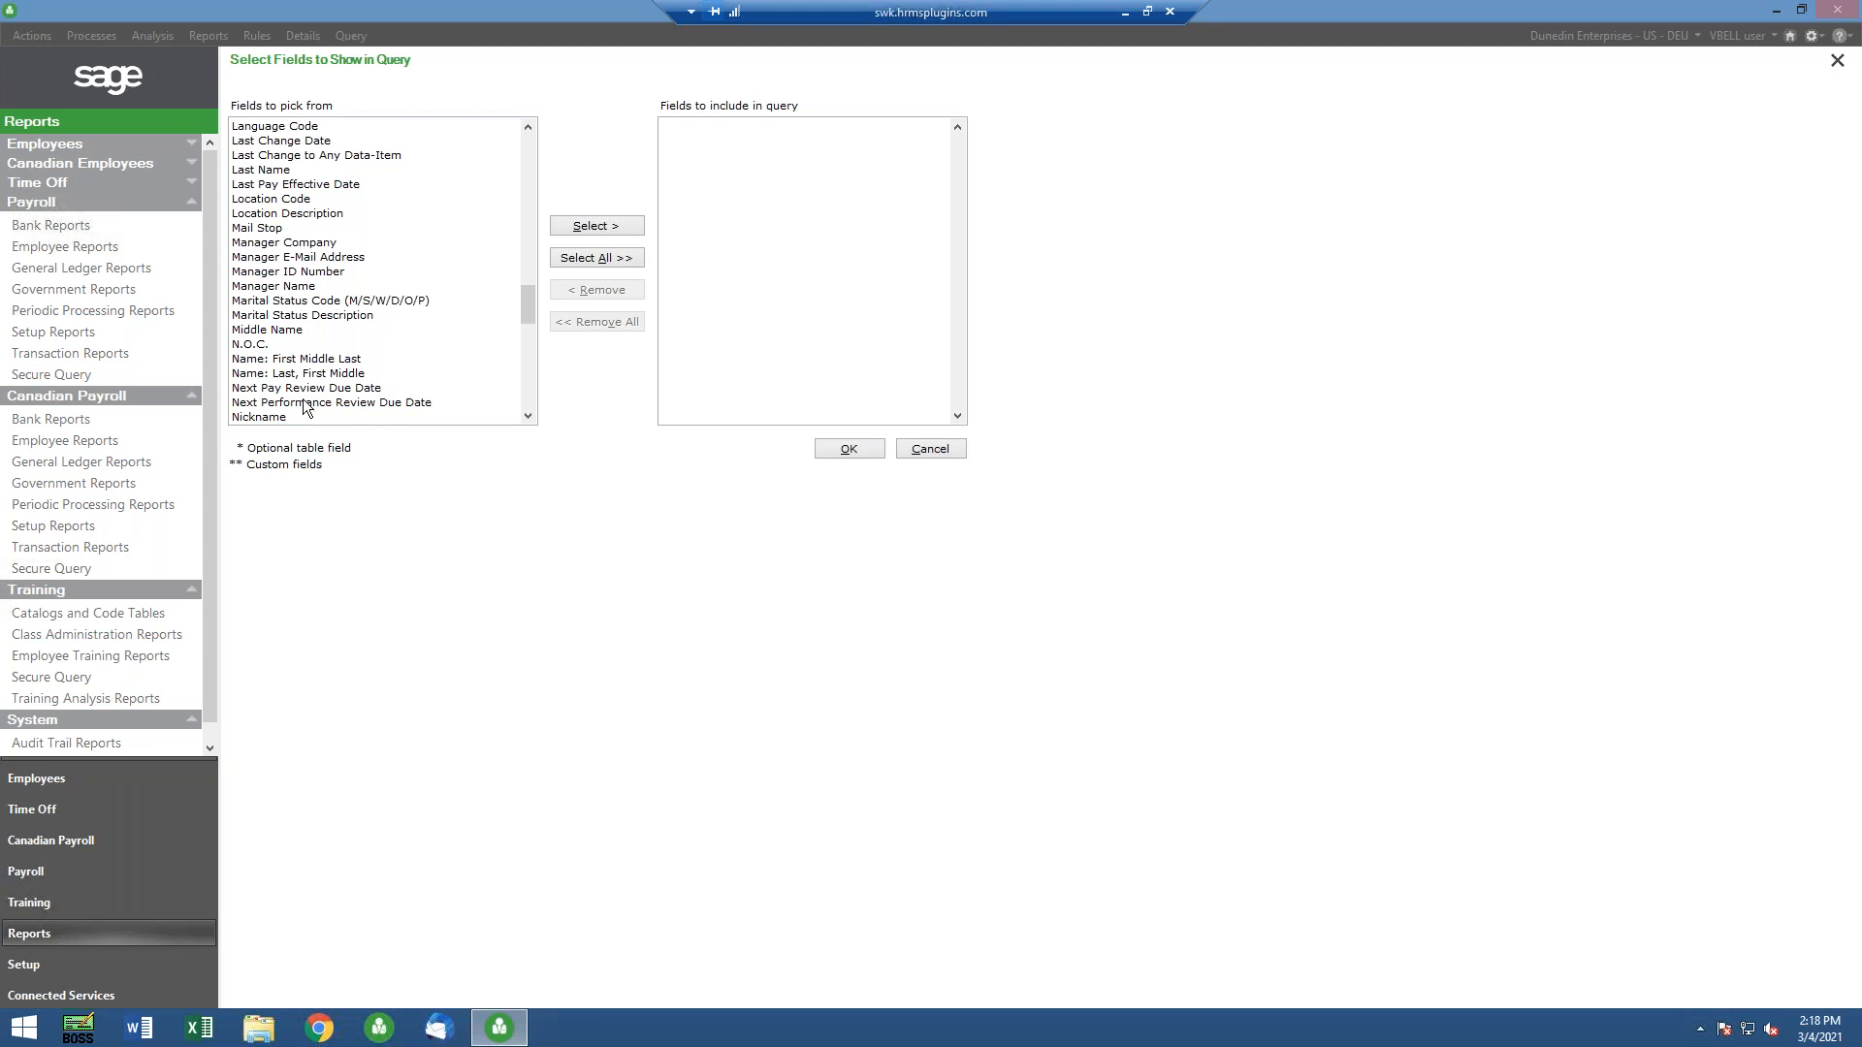
double_click(295, 372)
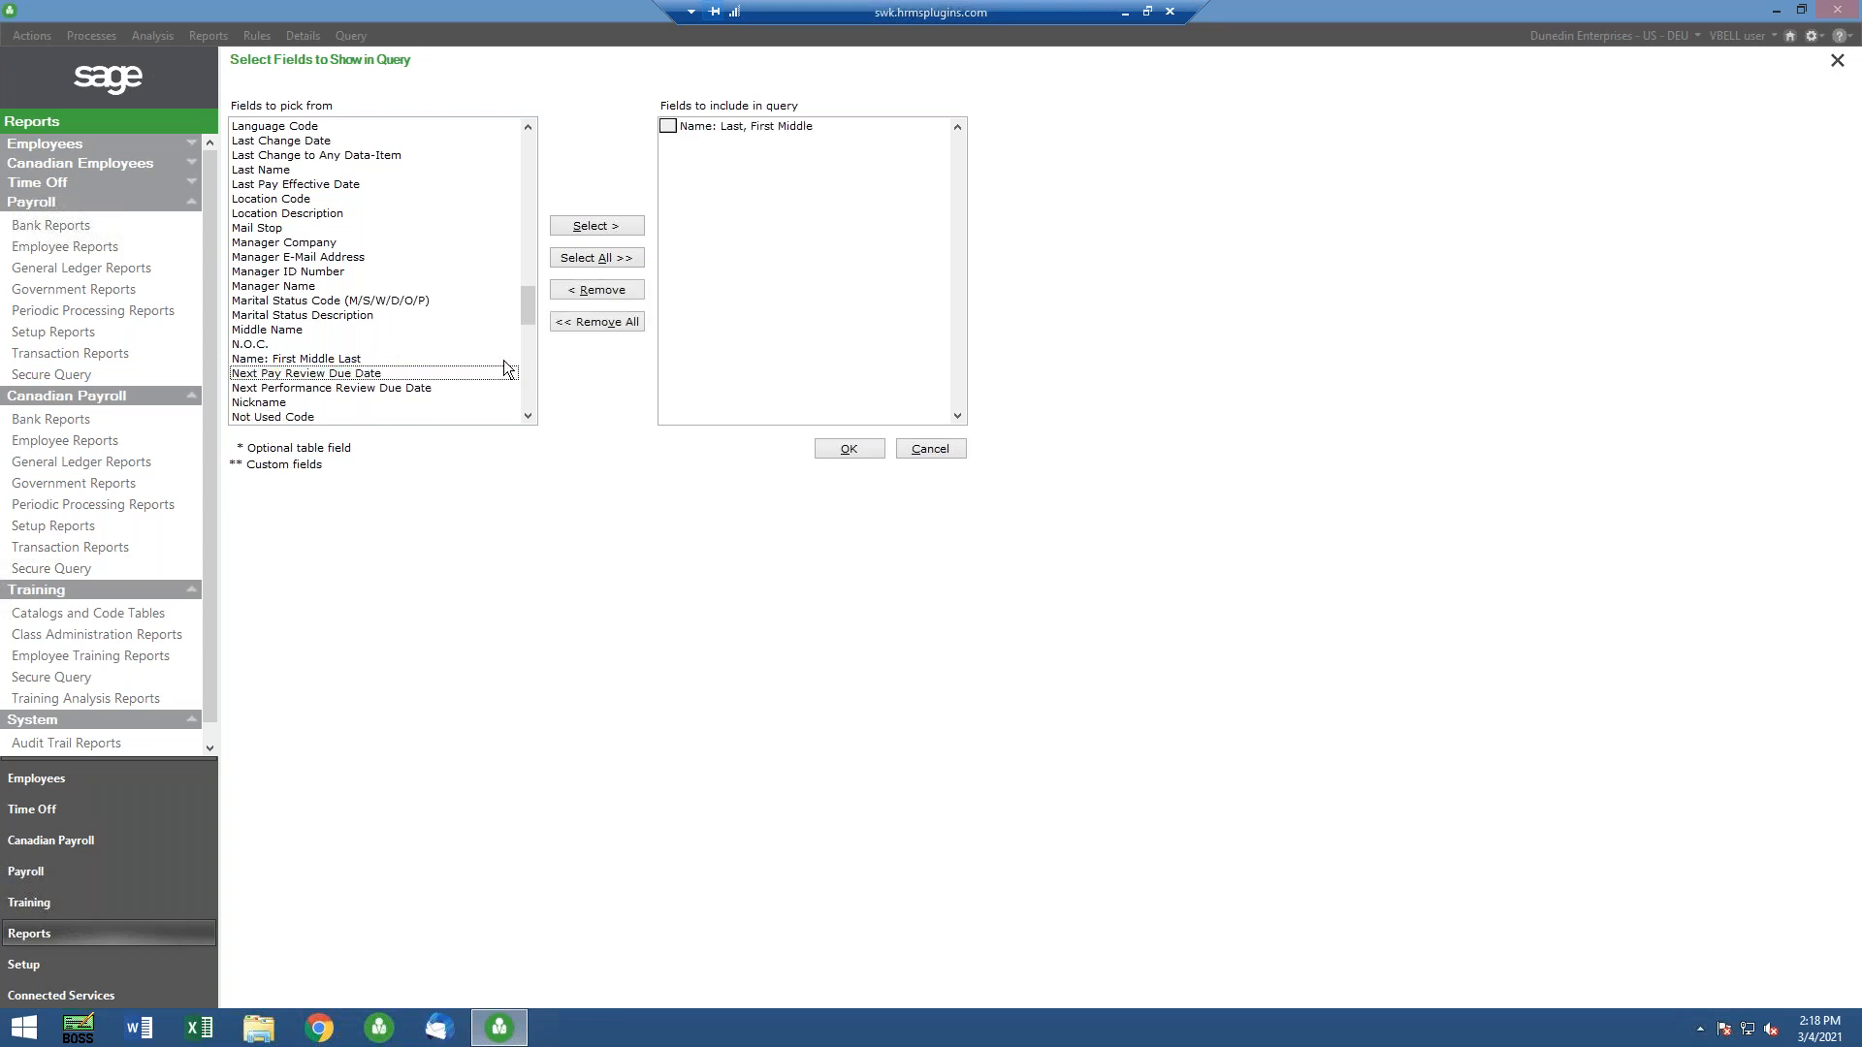
click(527, 207)
click(526, 206)
click(527, 206)
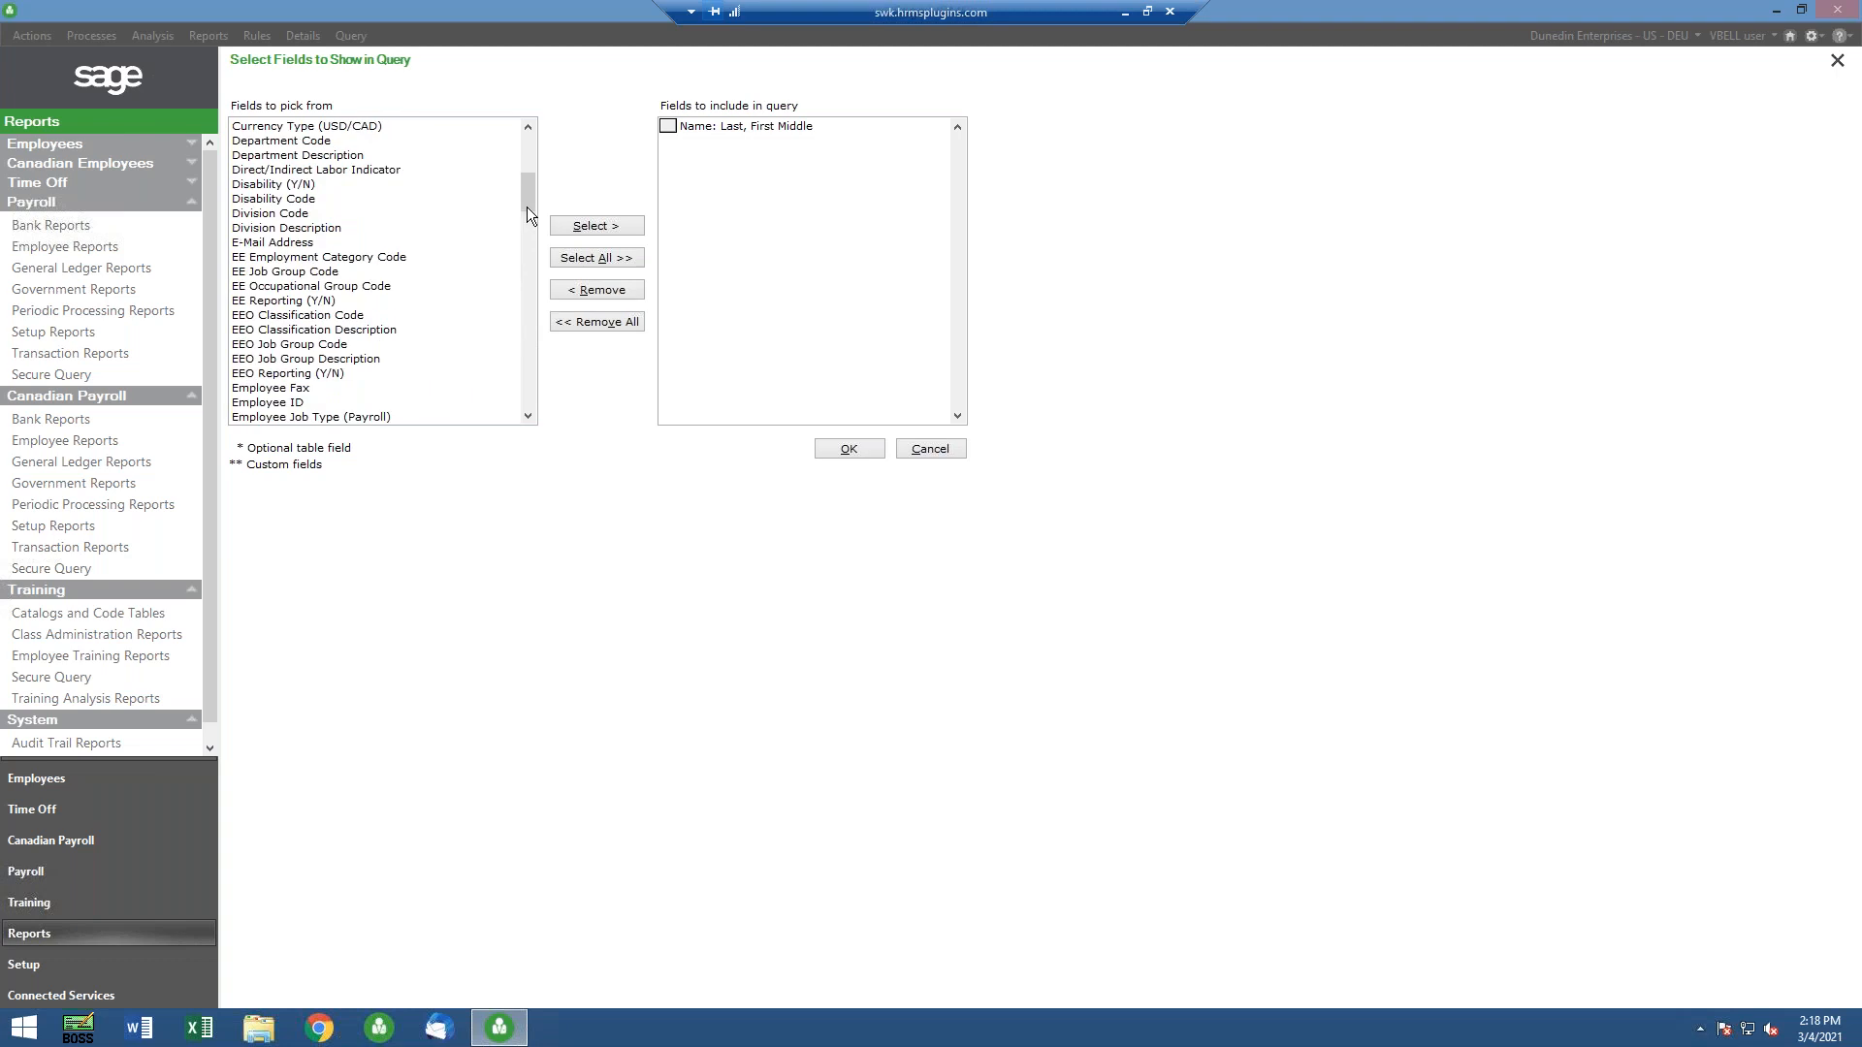
double_click(295, 155)
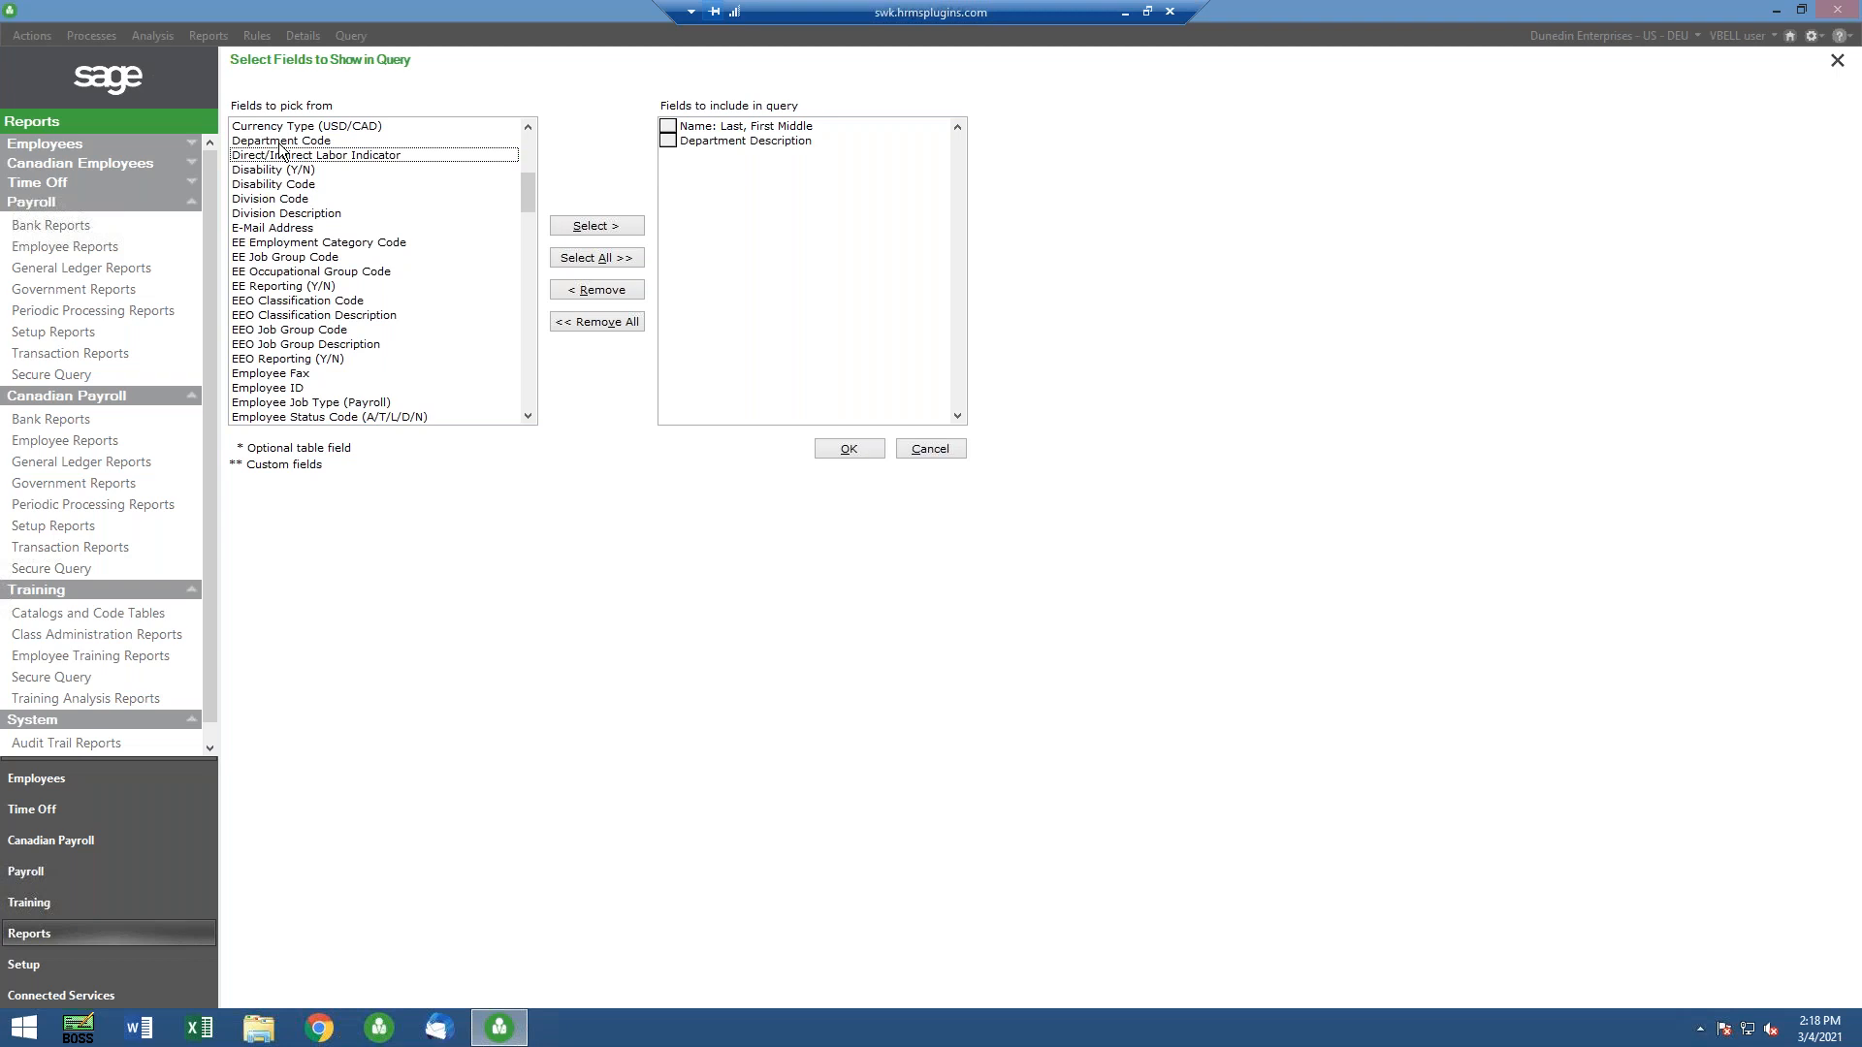
Add the fields Employee's Annual Pay and Unit Pay Rate to the query
click(528, 355)
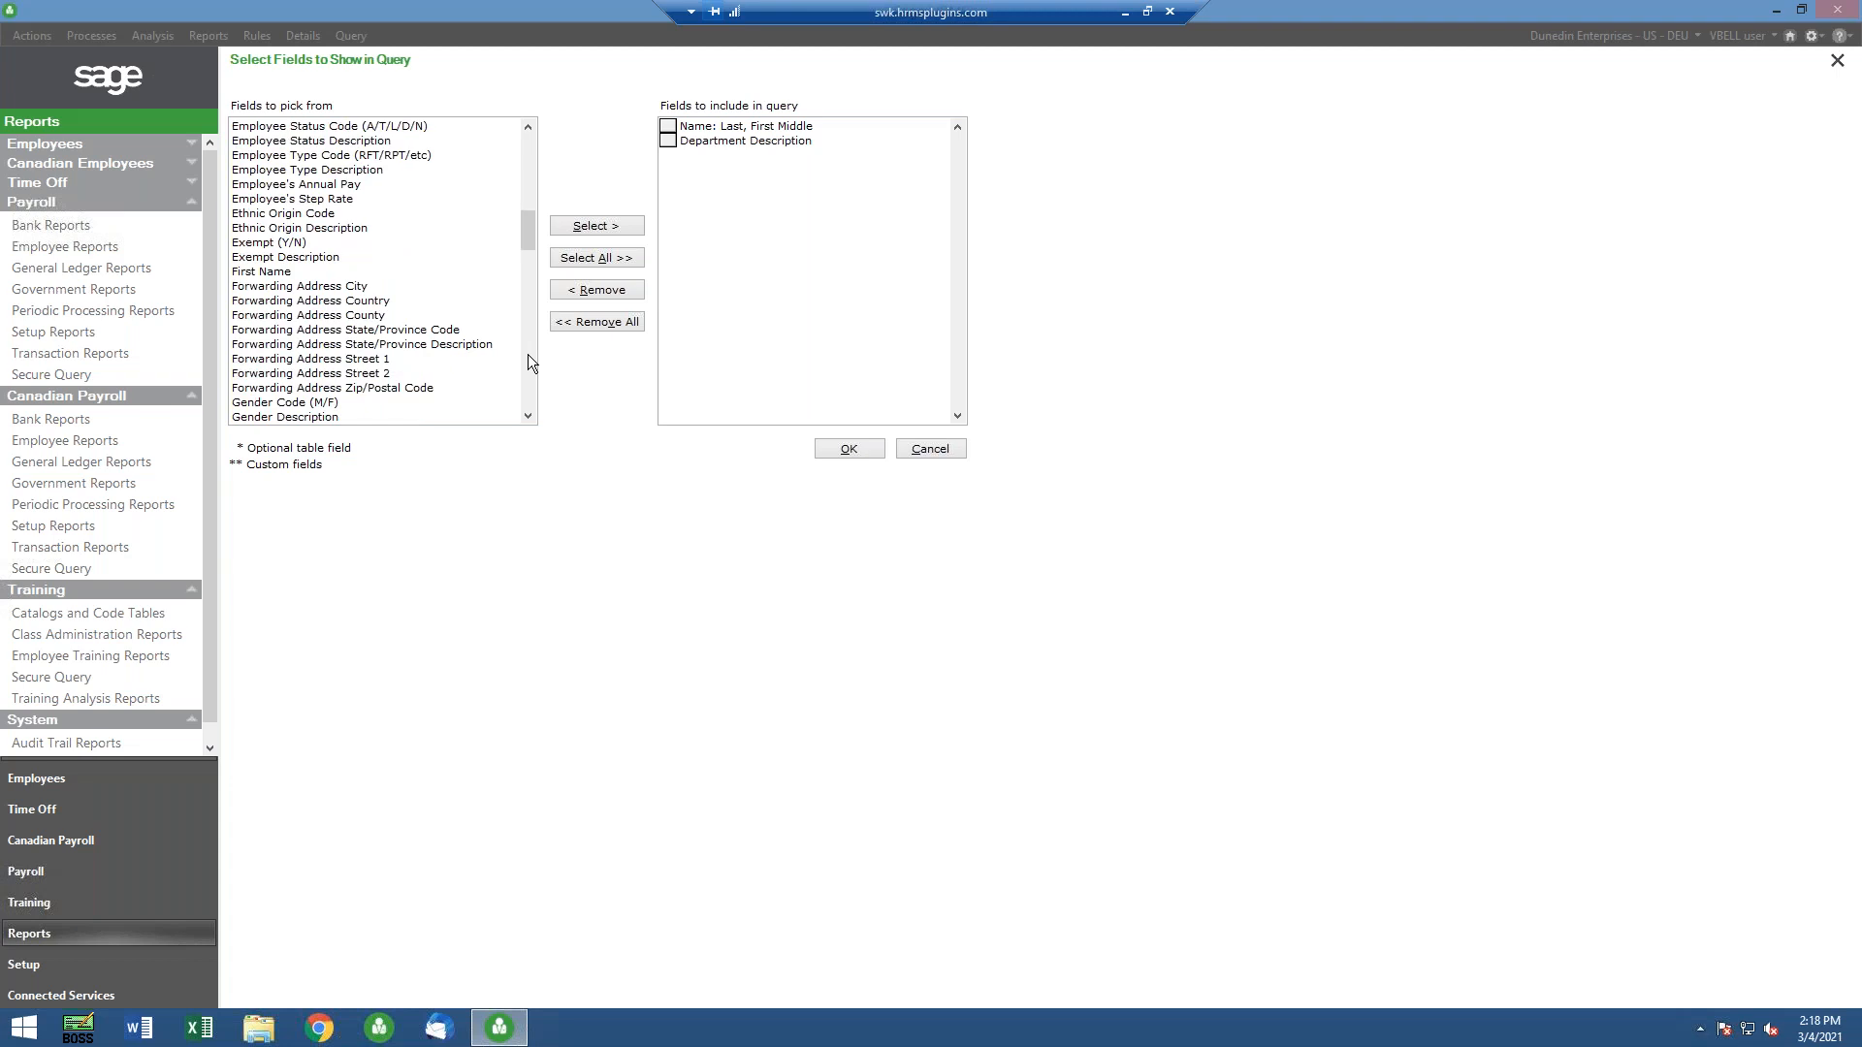
double_click(310, 185)
drag(534, 237, 514, 380)
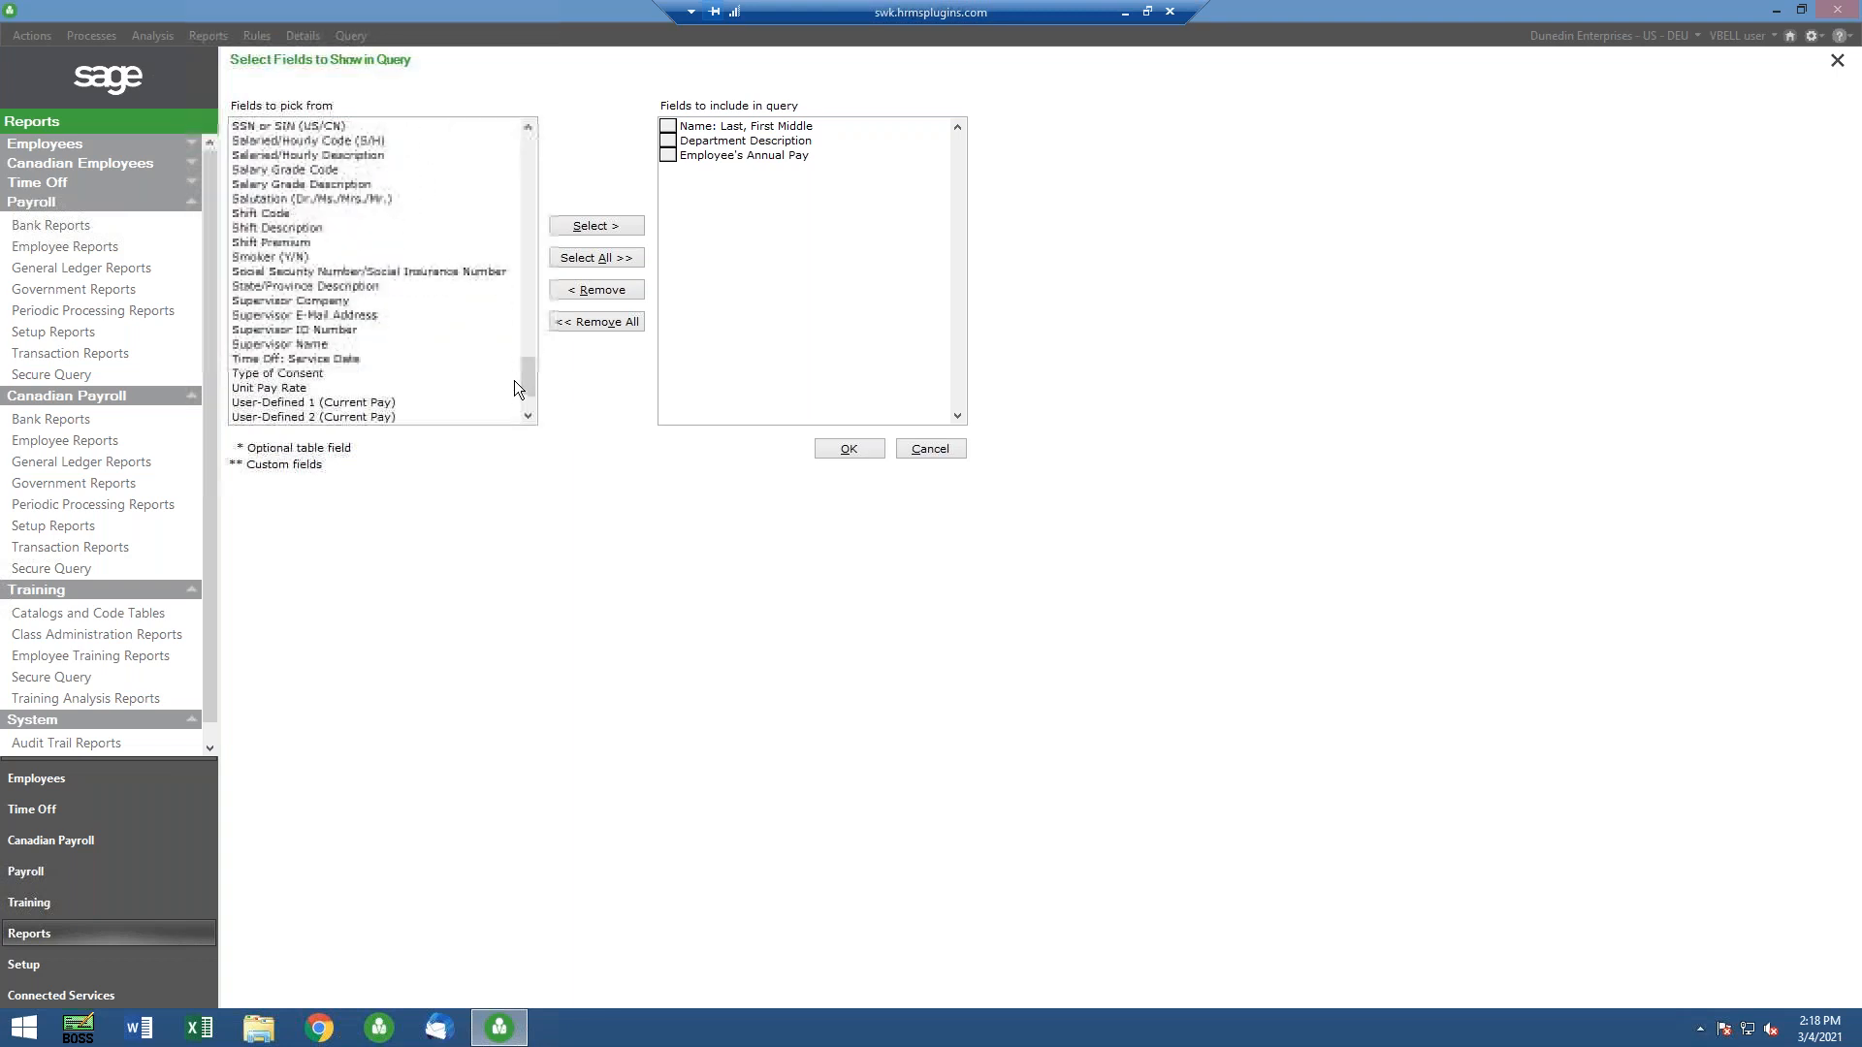
click(424, 390)
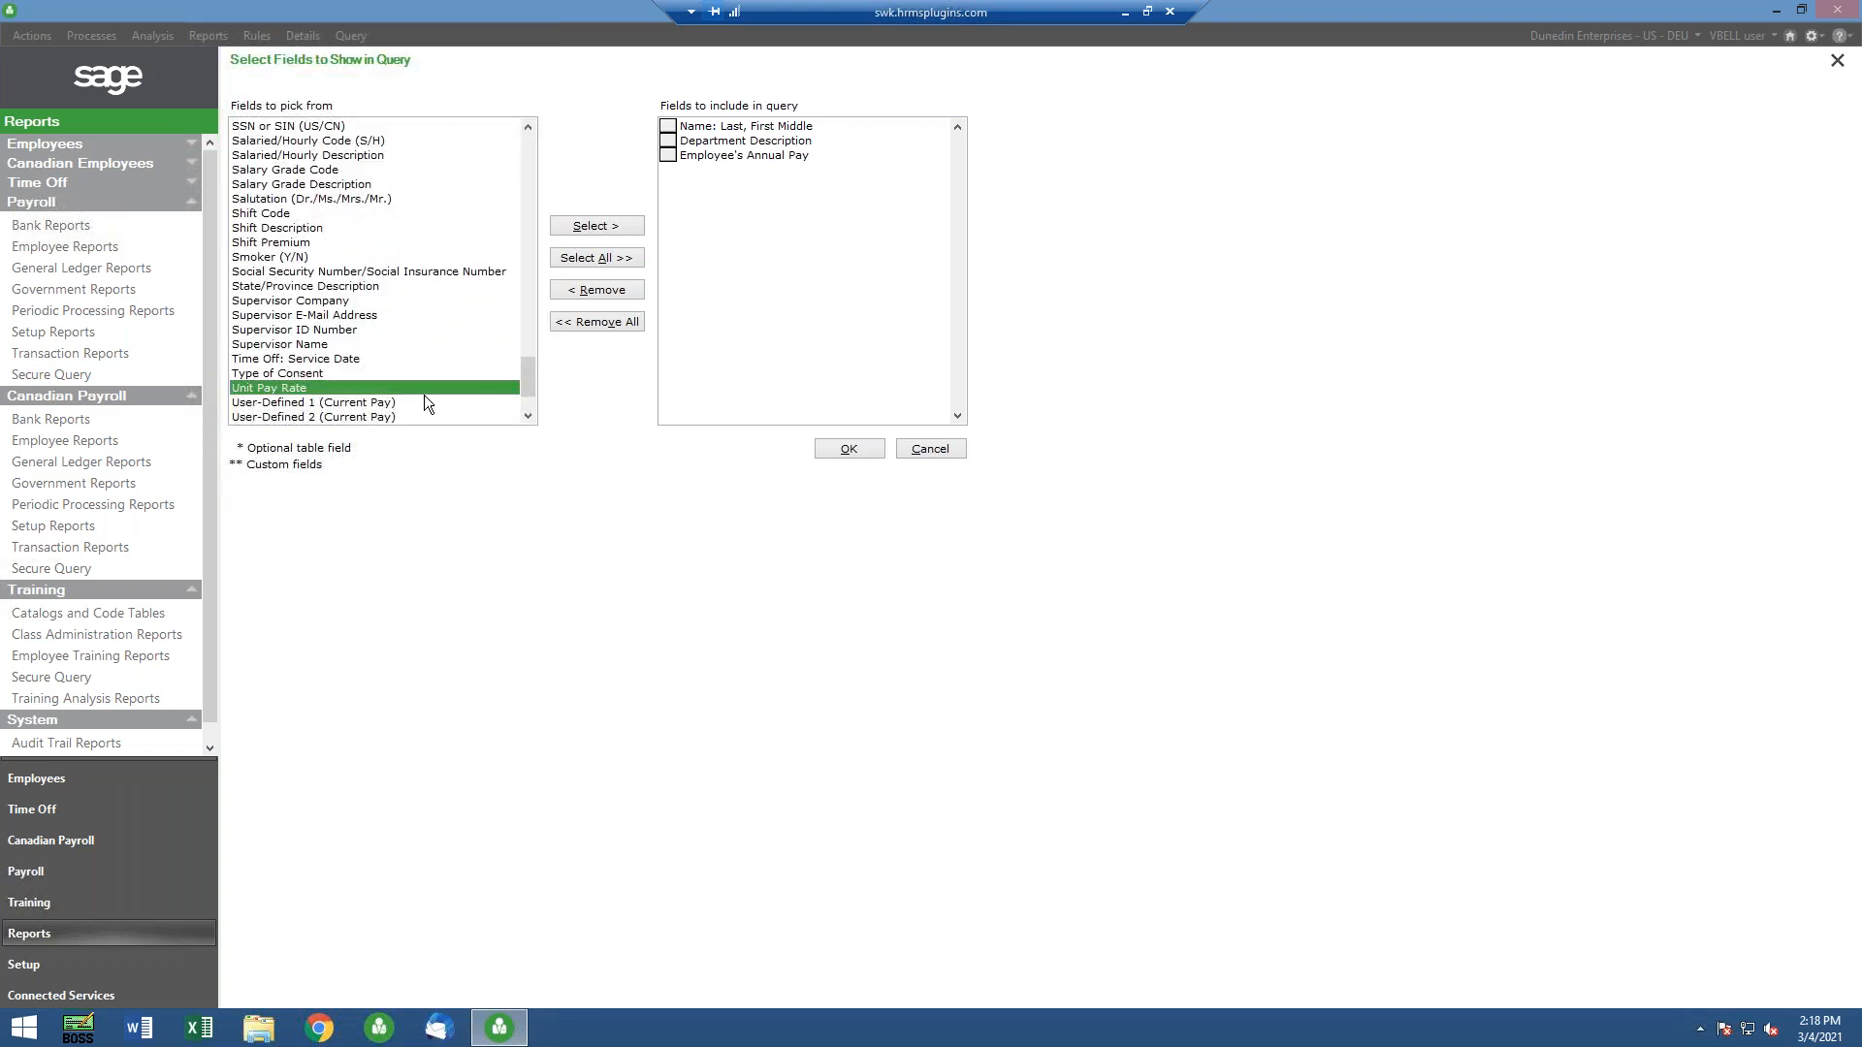
double_click(261, 390)
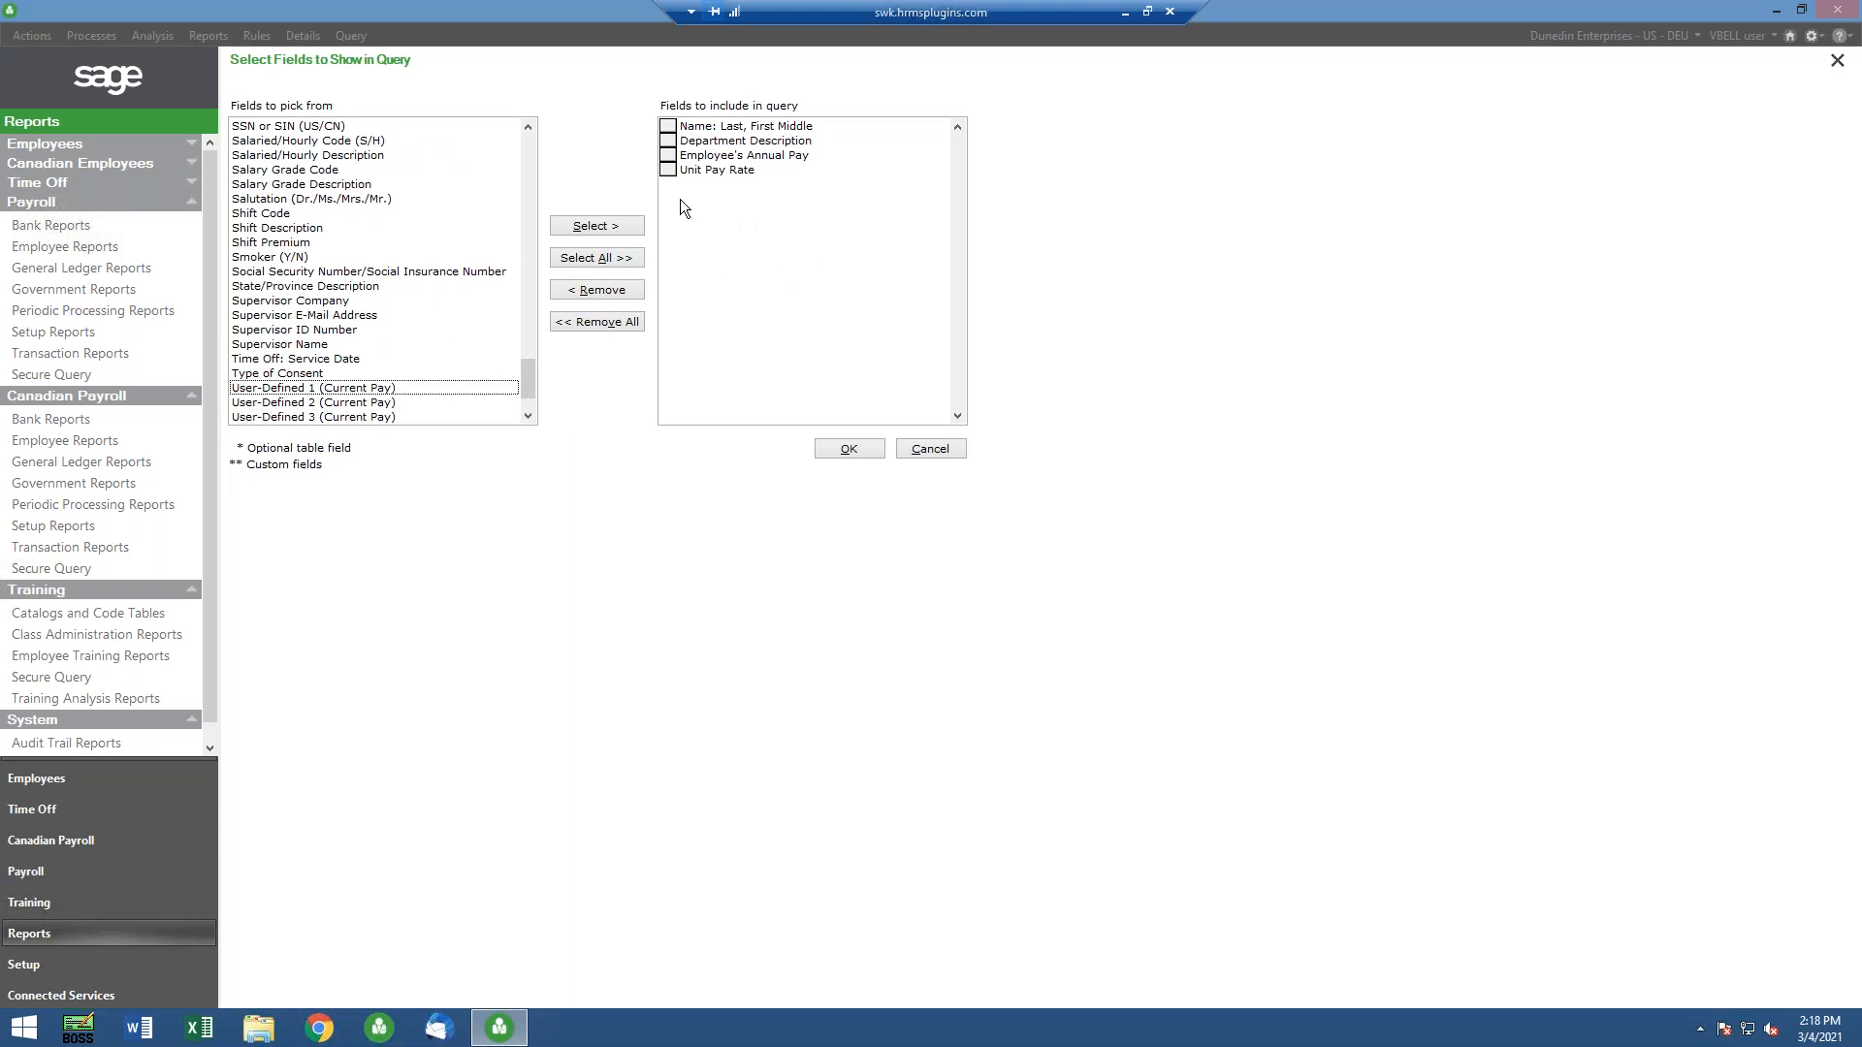
Reorder the included fields as Department Description, Name, Unit Pay Rate, Employee's Annual Pay, and accept the selection
drag(673, 142, 667, 125)
click(667, 125)
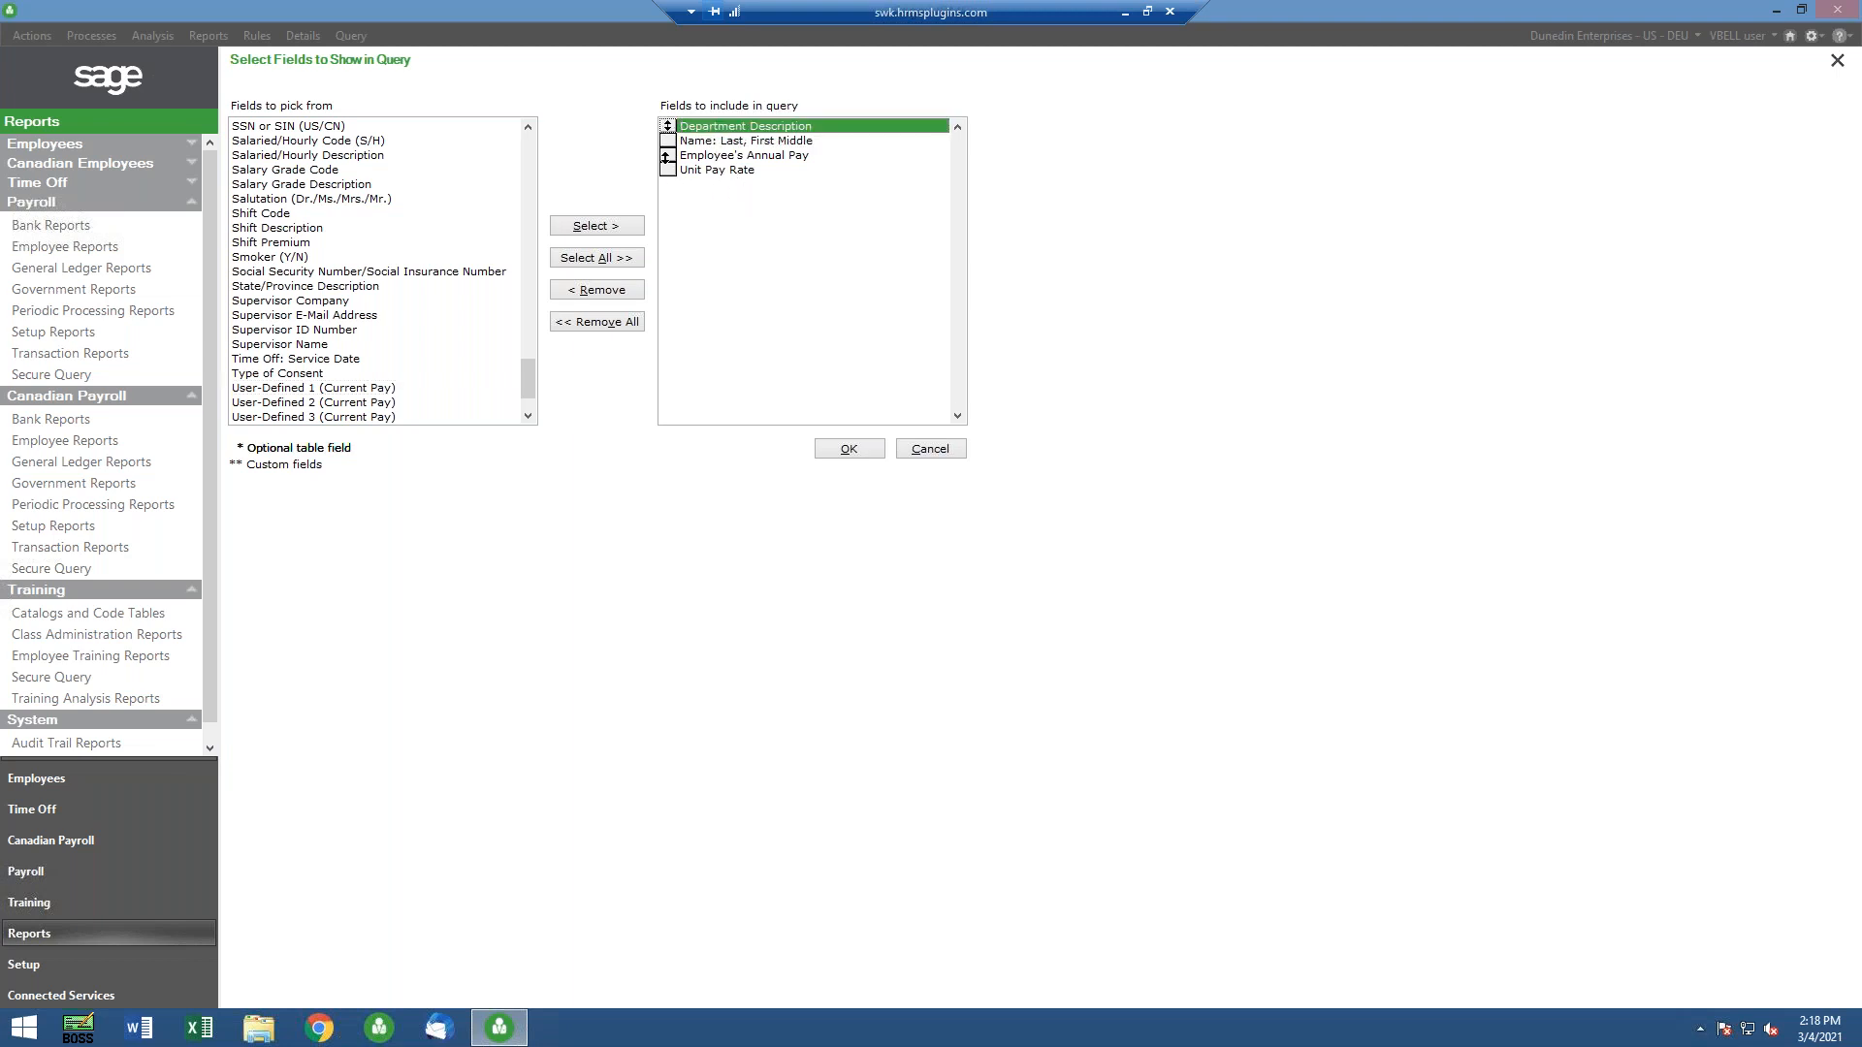
drag(666, 156, 665, 171)
click(705, 169)
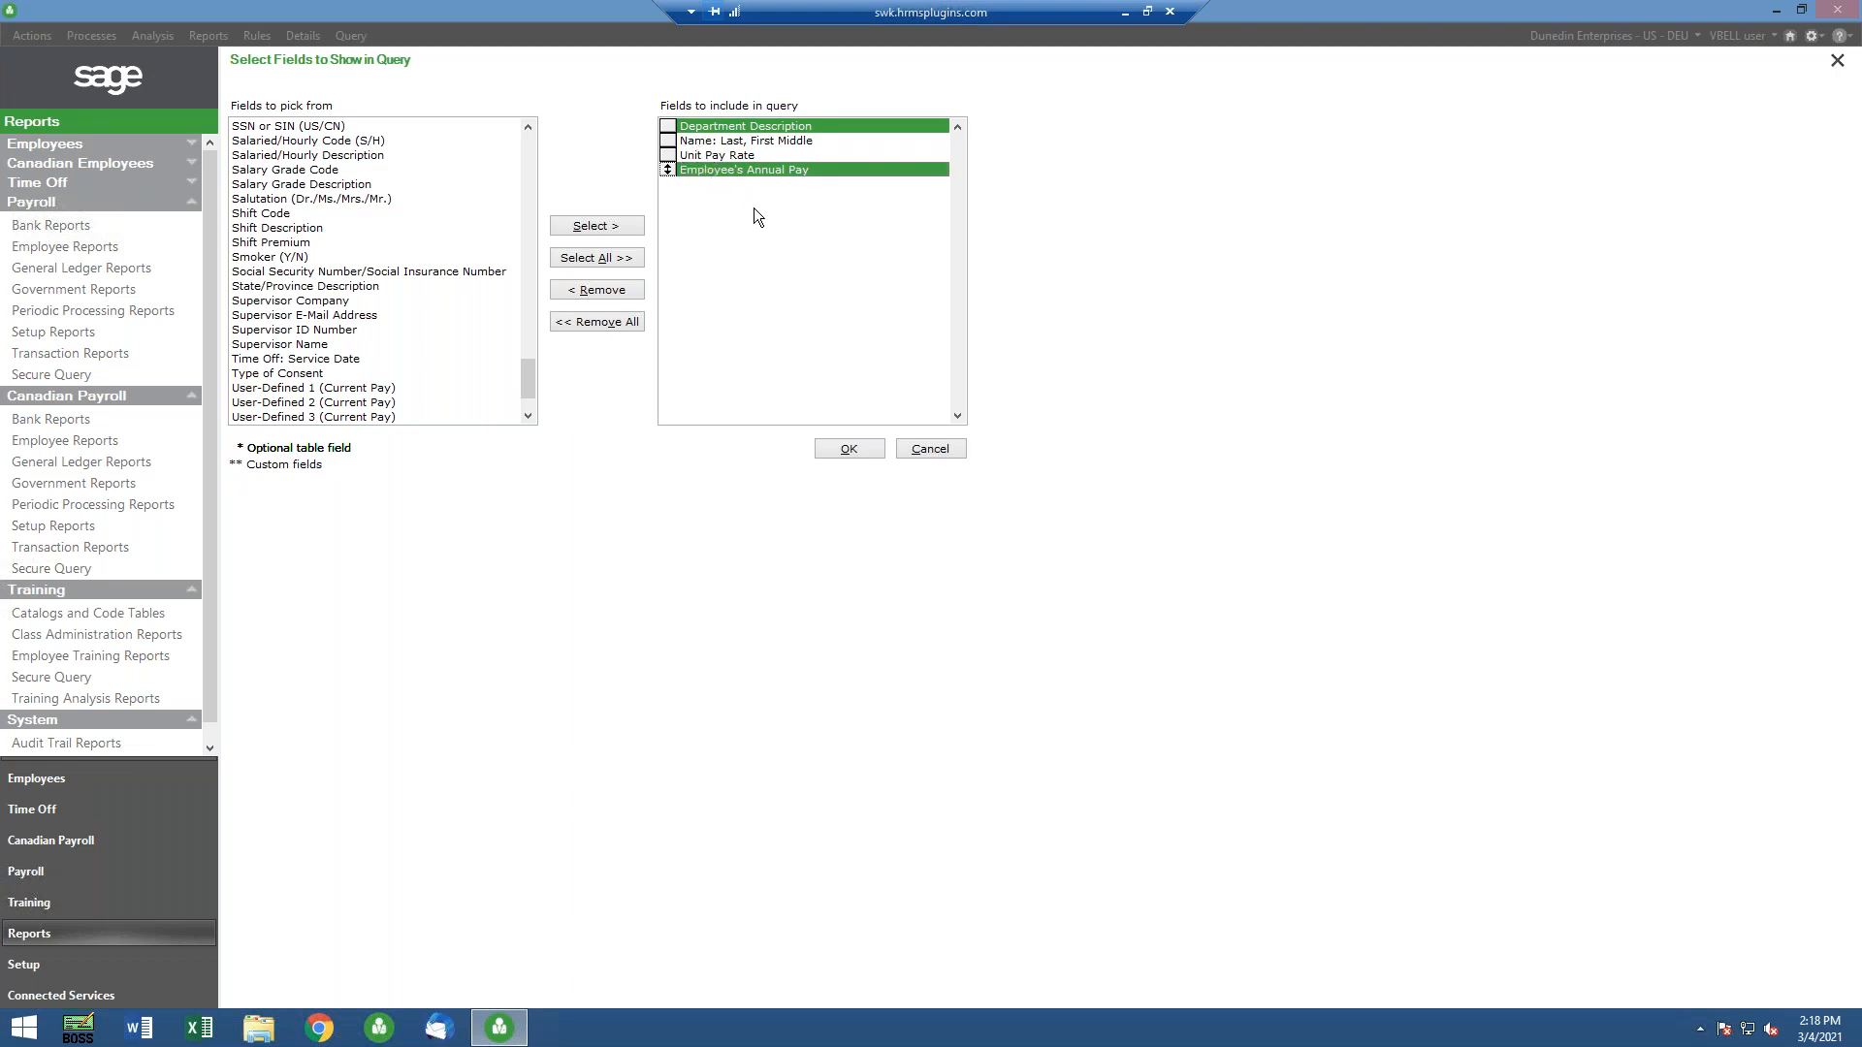
click(845, 450)
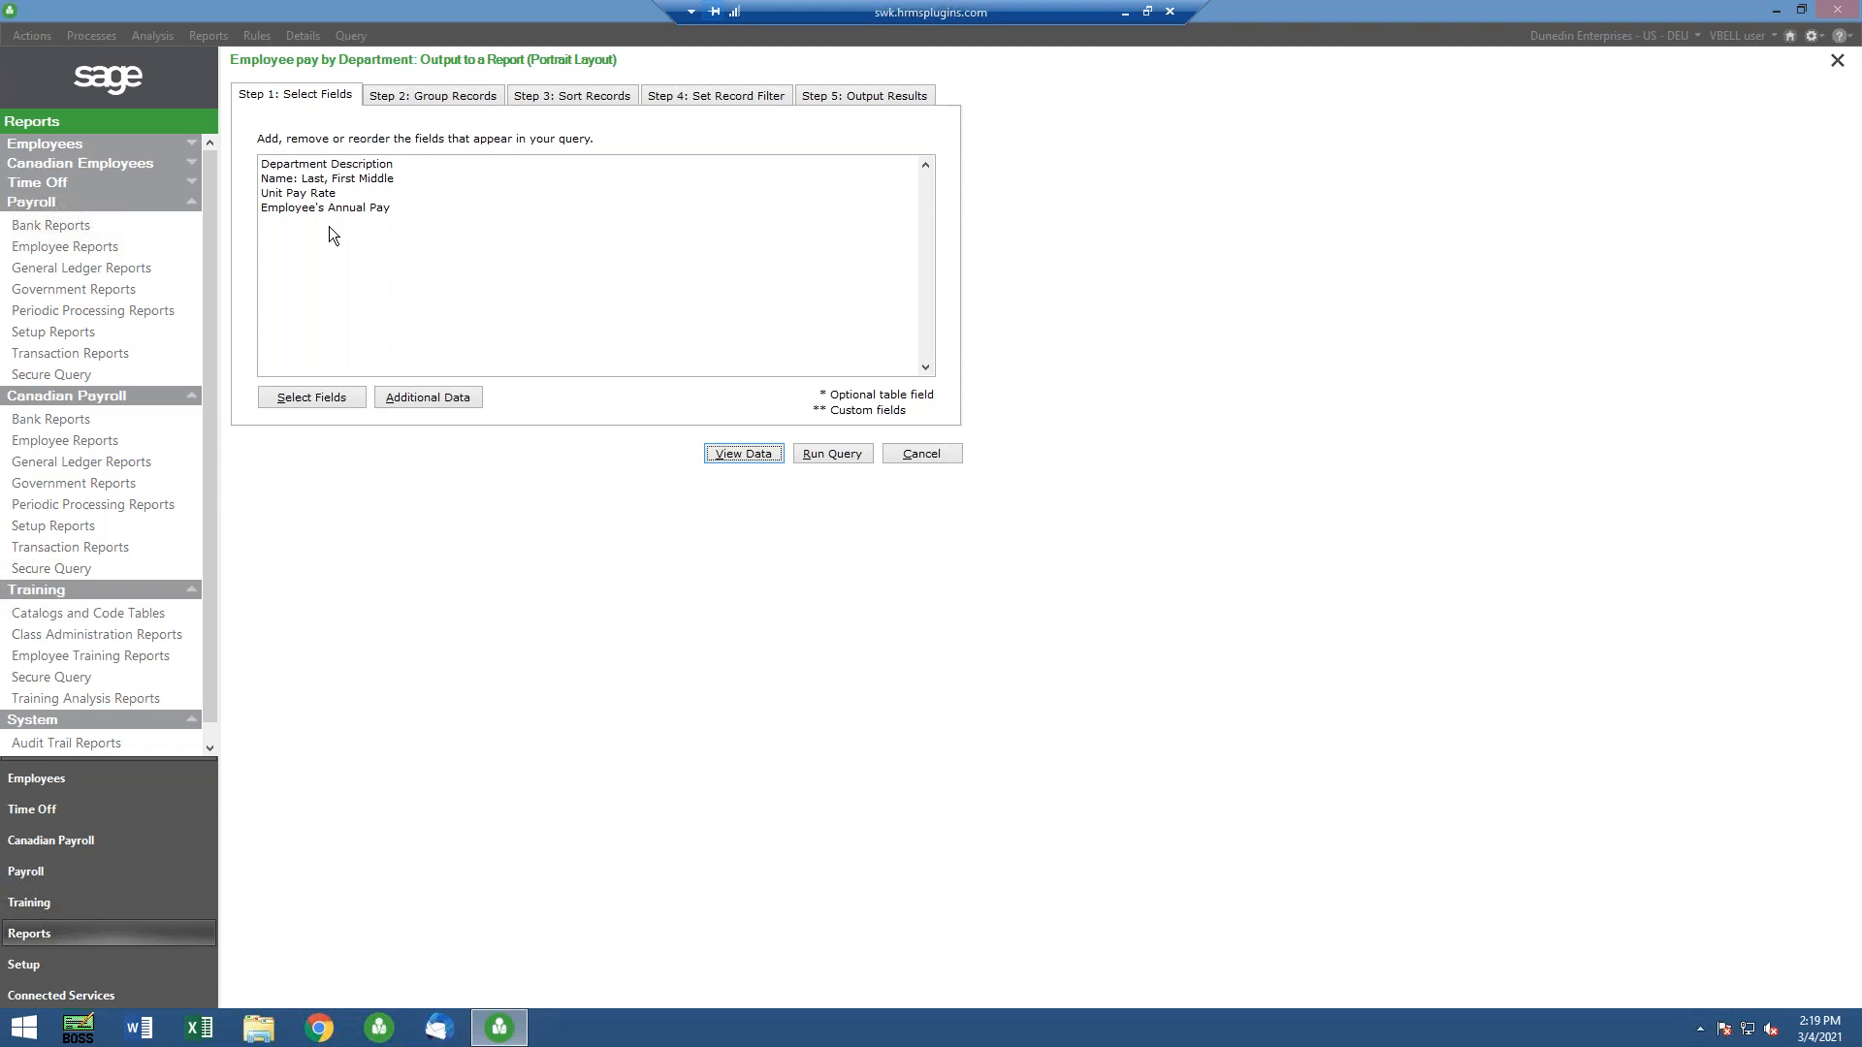
Group the query's records first by Department Description
click(462, 95)
click(510, 194)
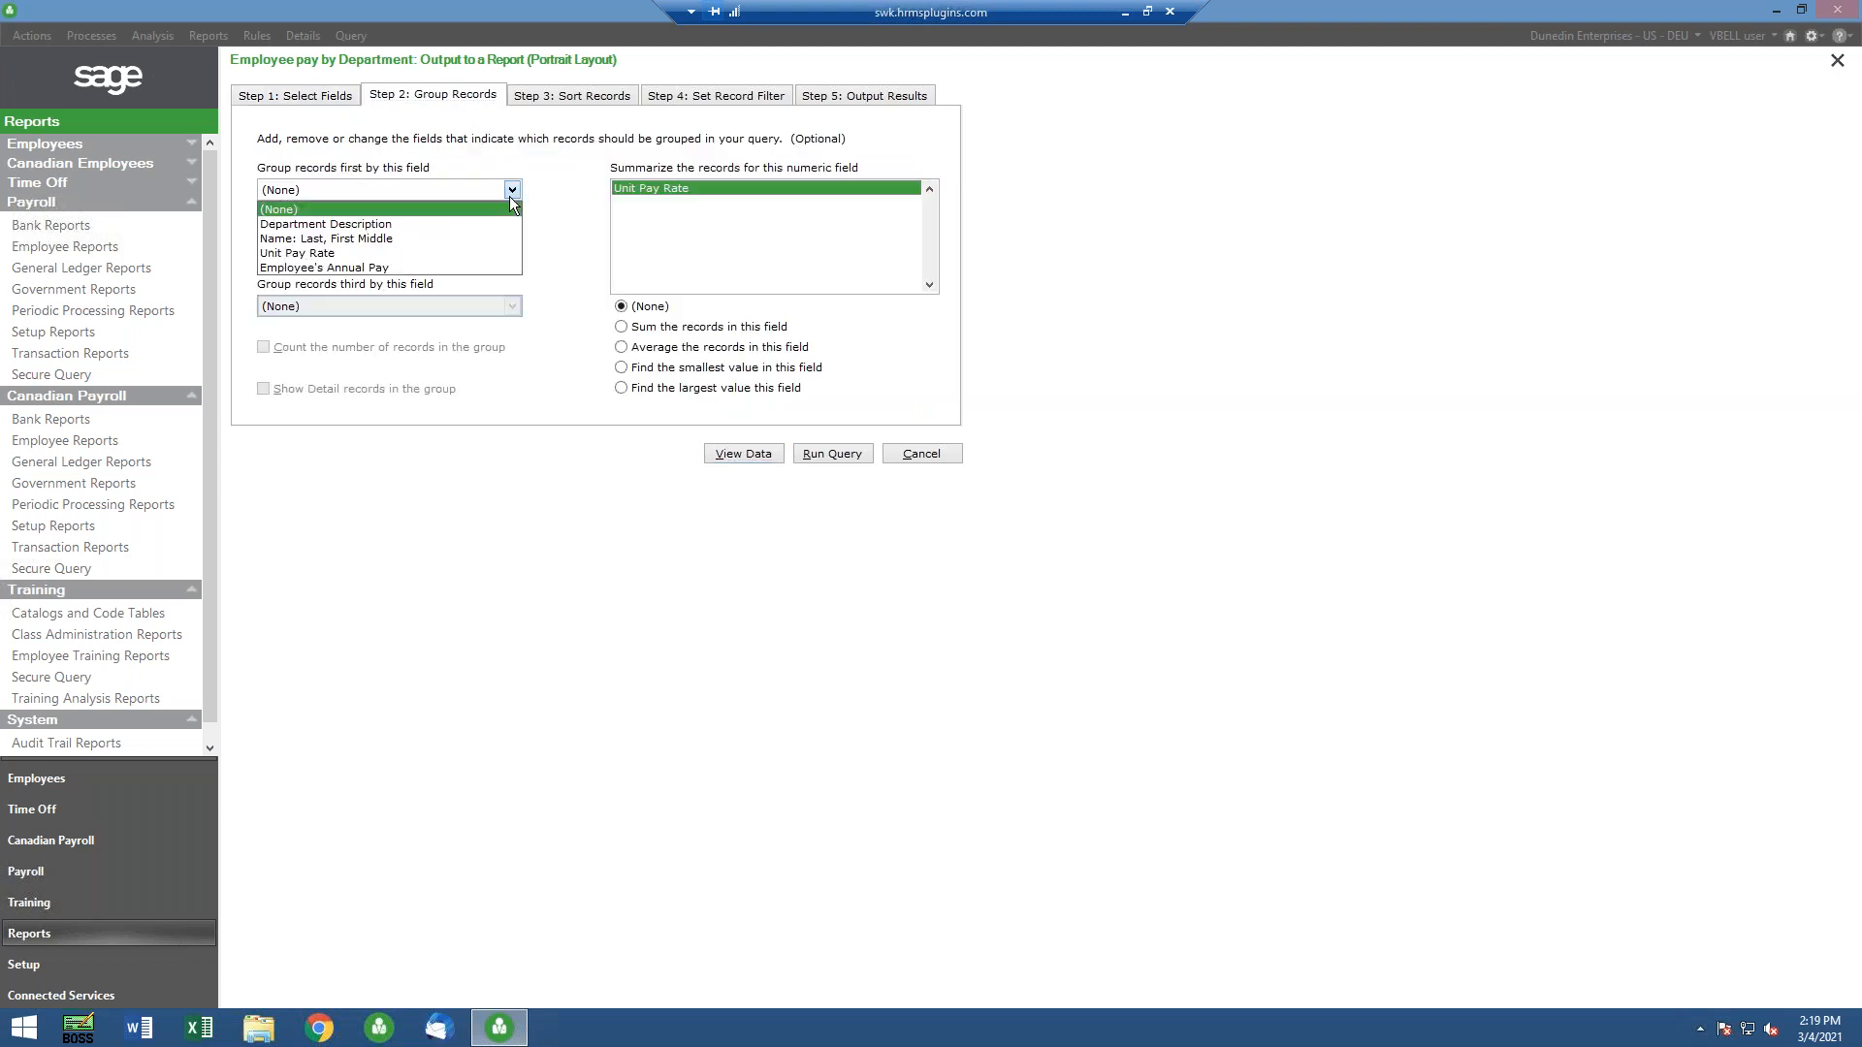
click(361, 224)
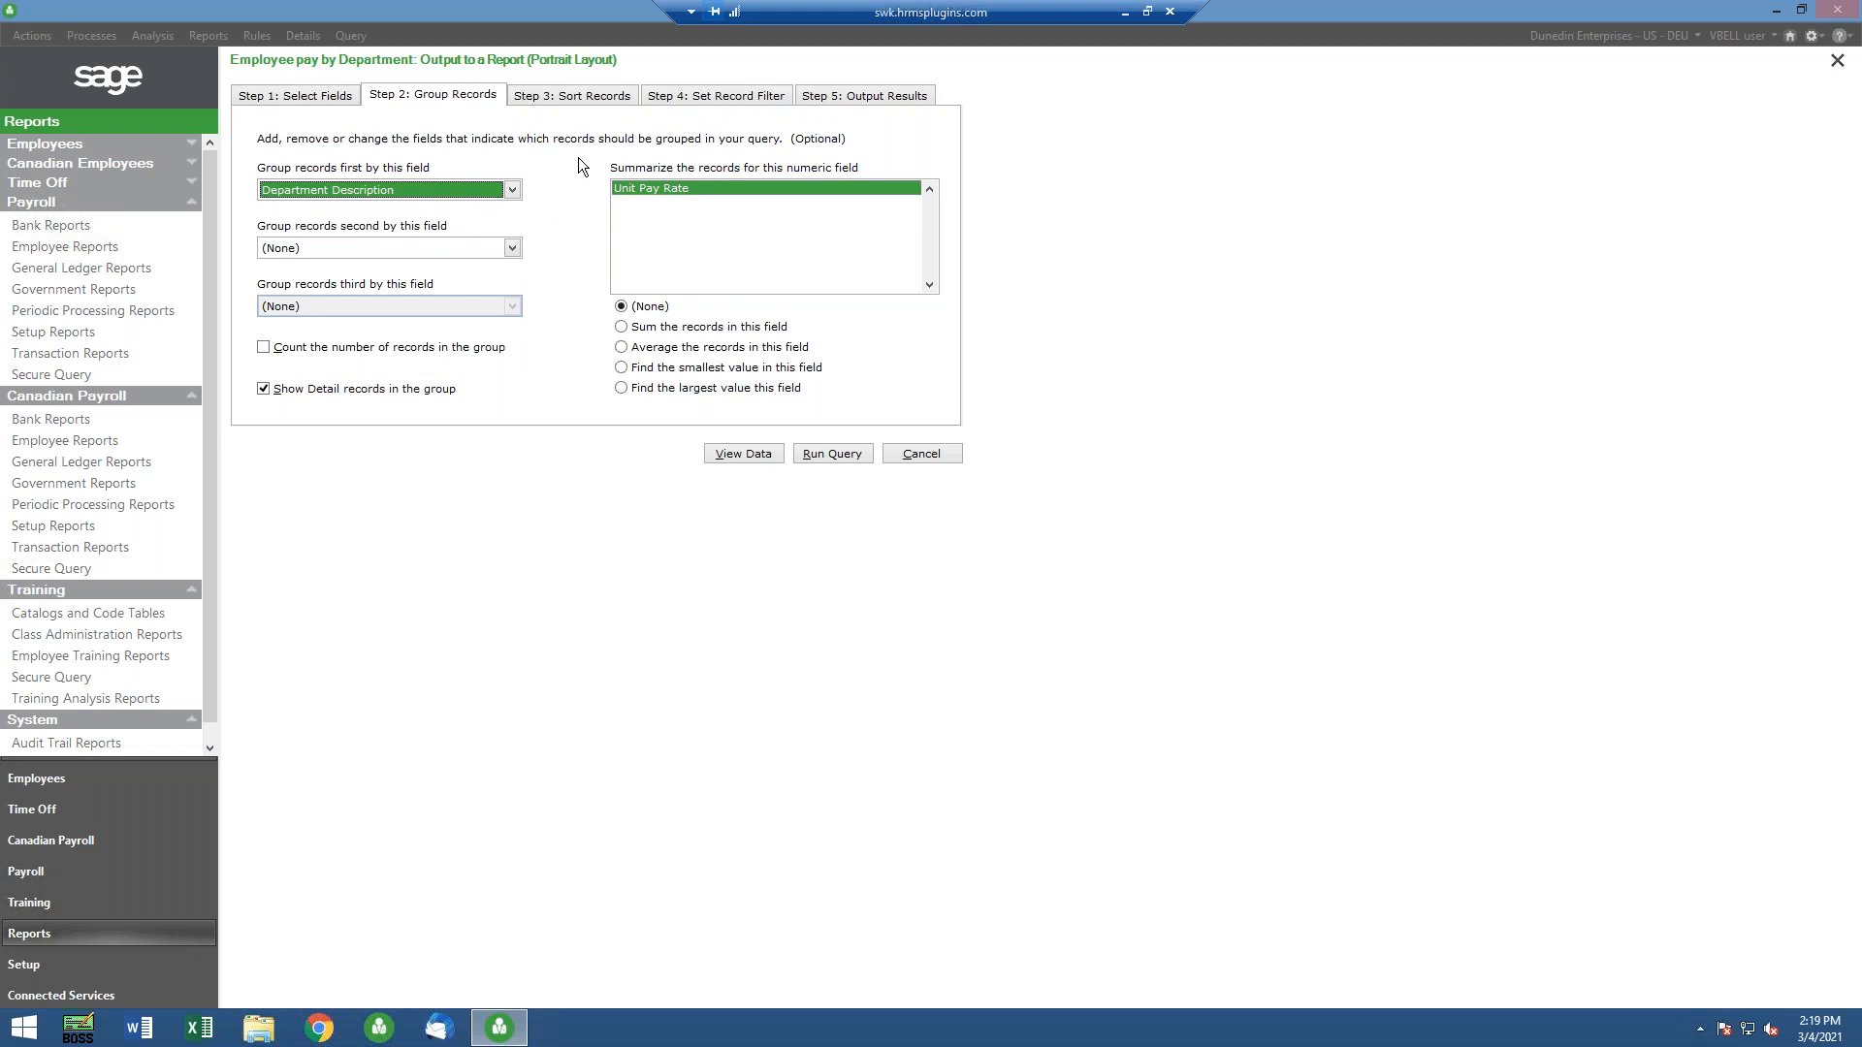
Sort the query's records by Department Description and then by "Name: Last, First Middle"
click(601, 97)
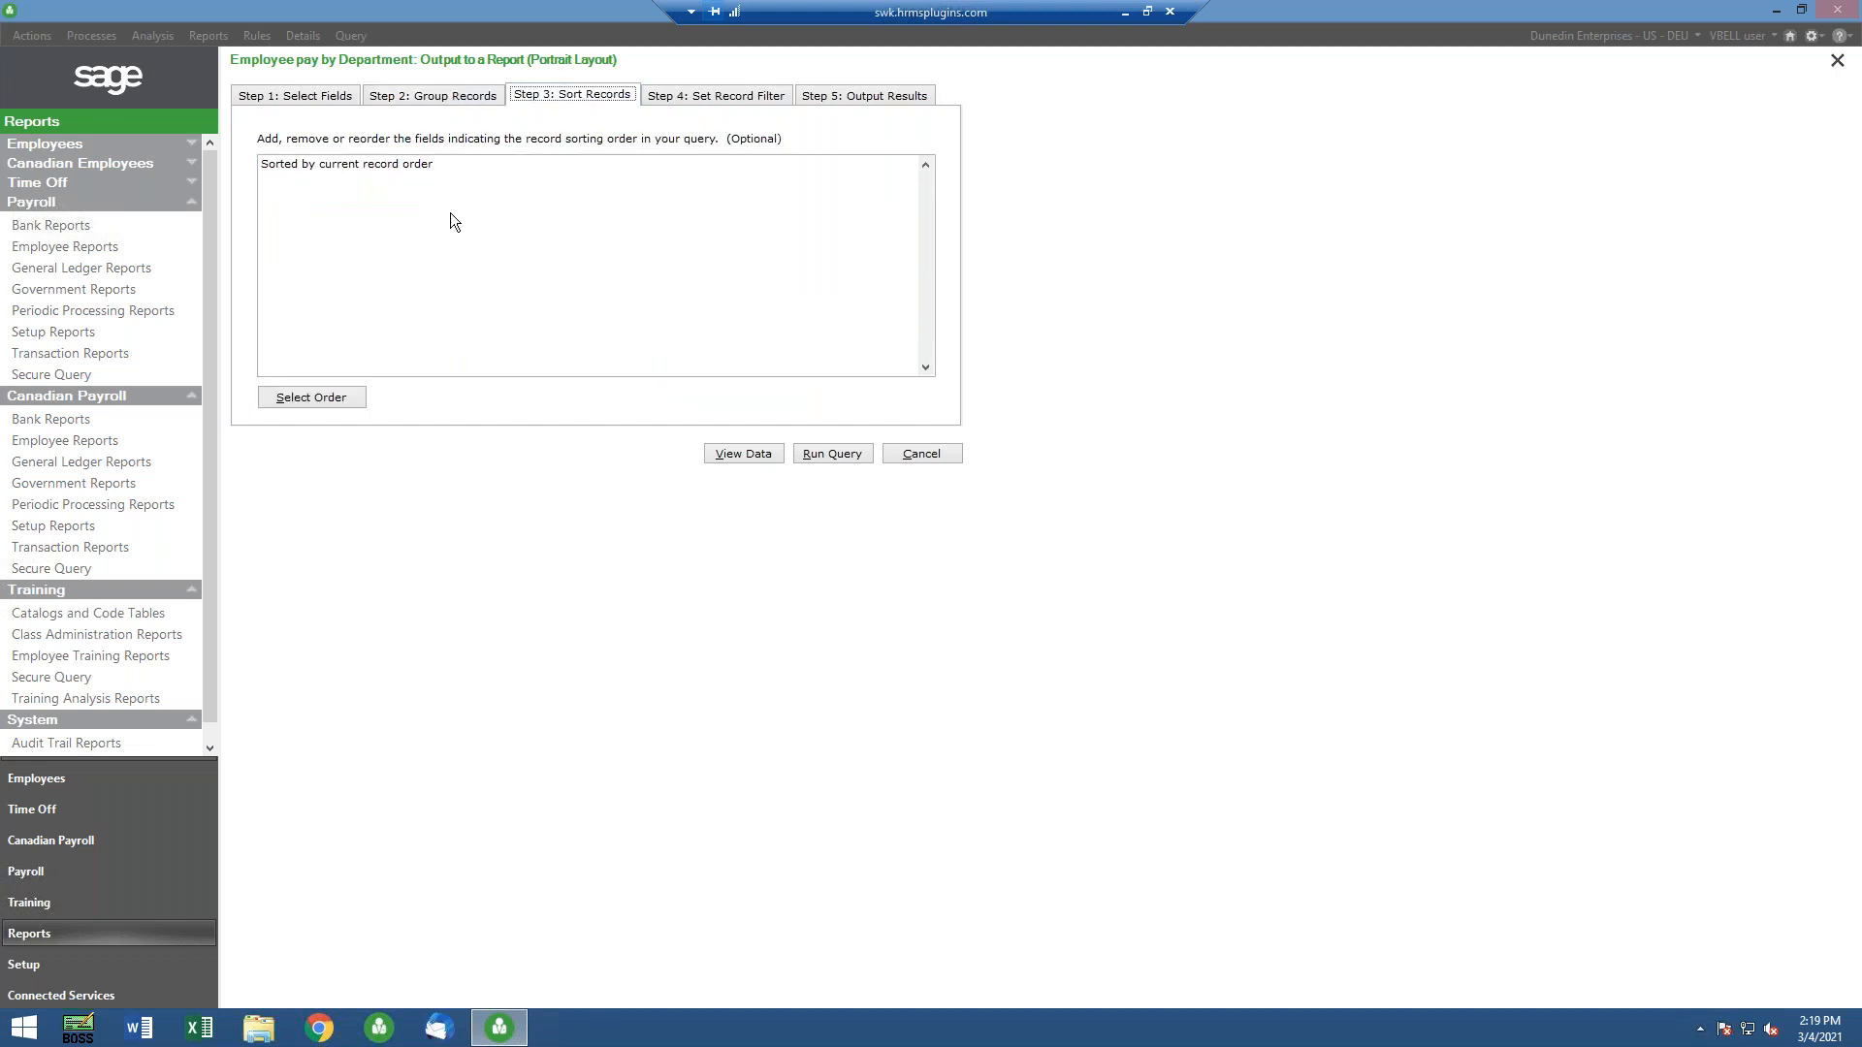
click(322, 392)
double_click(306, 125)
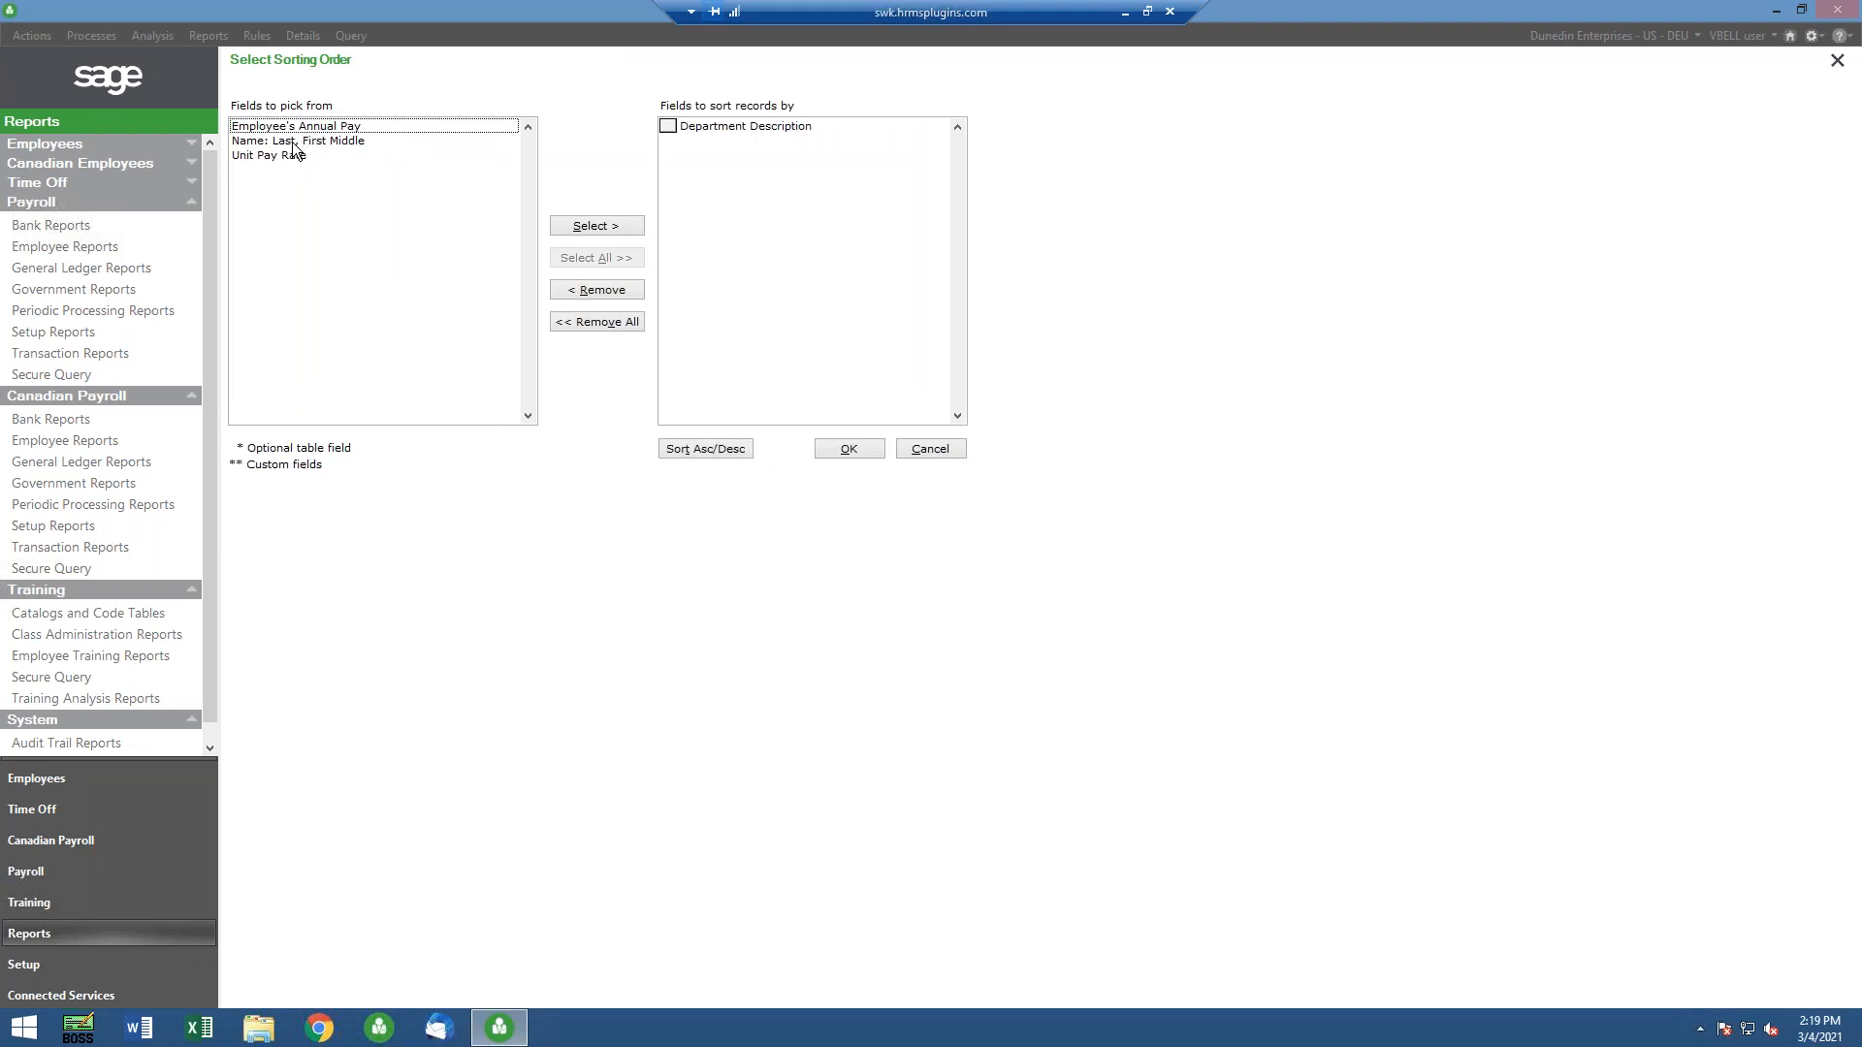
double_click(297, 142)
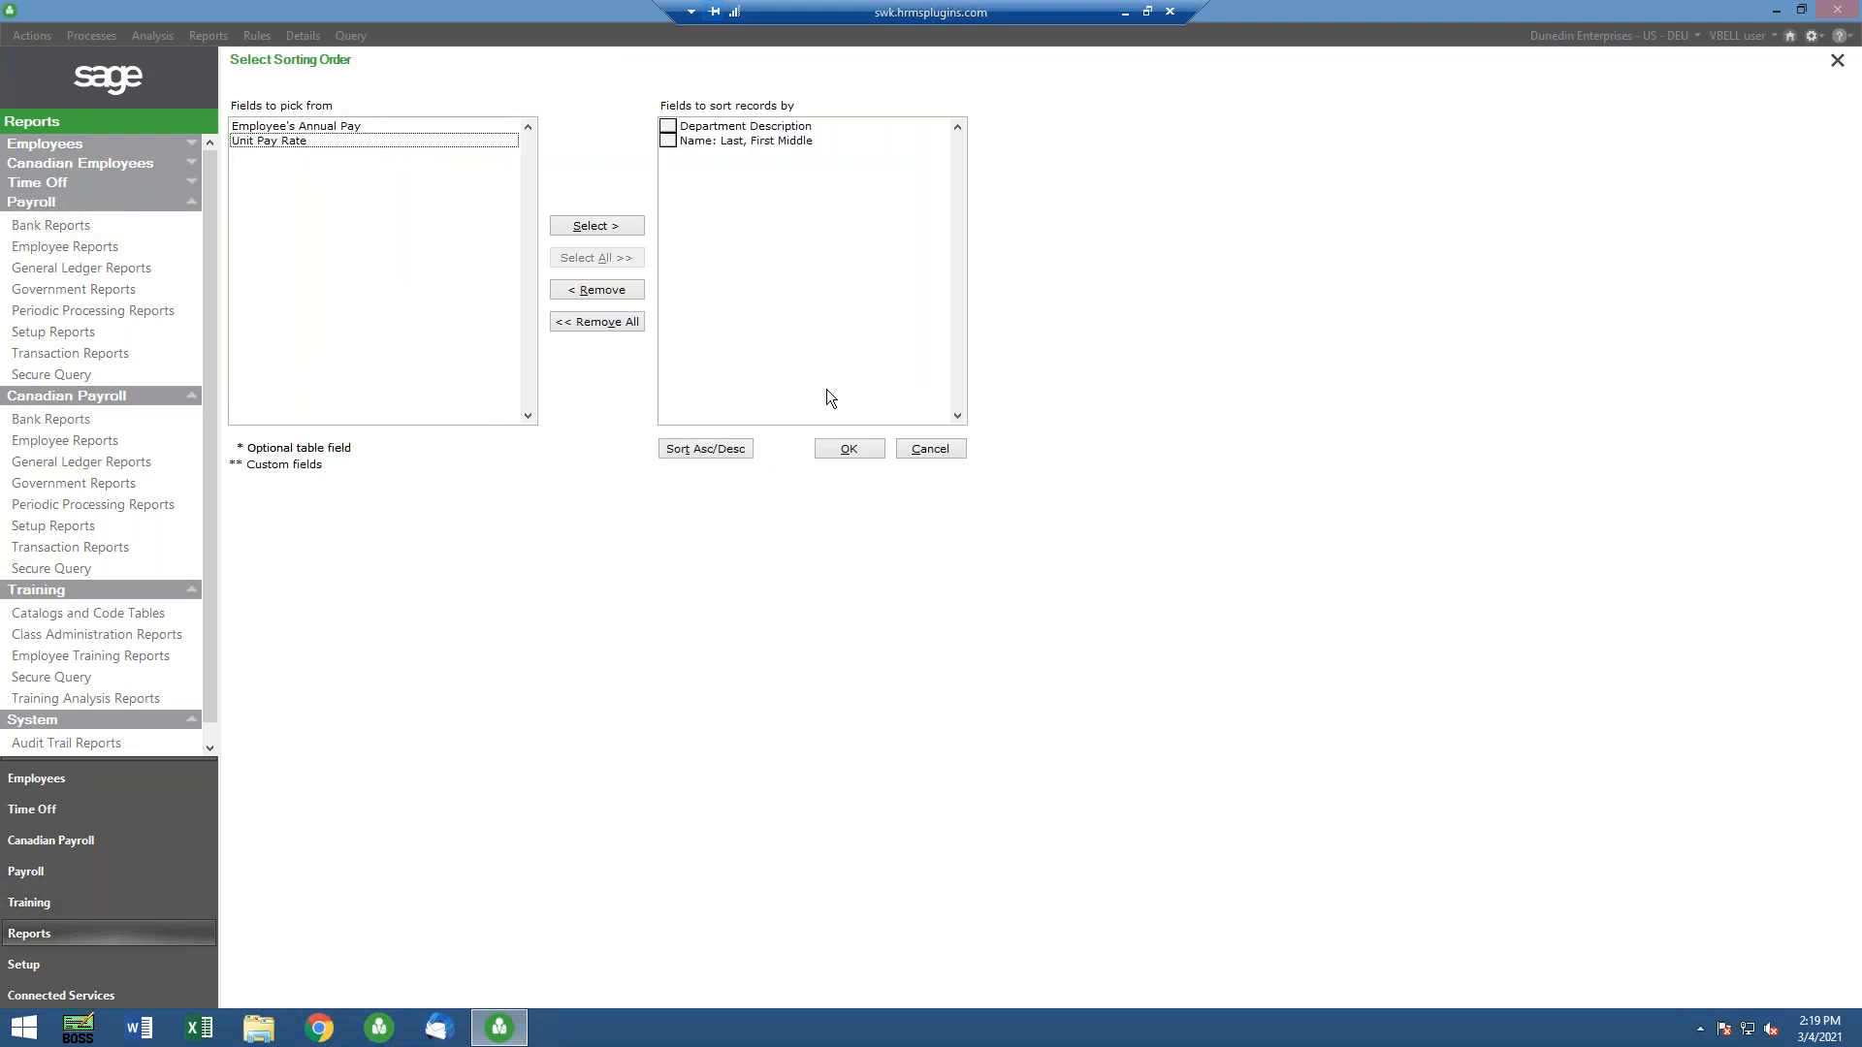
click(846, 448)
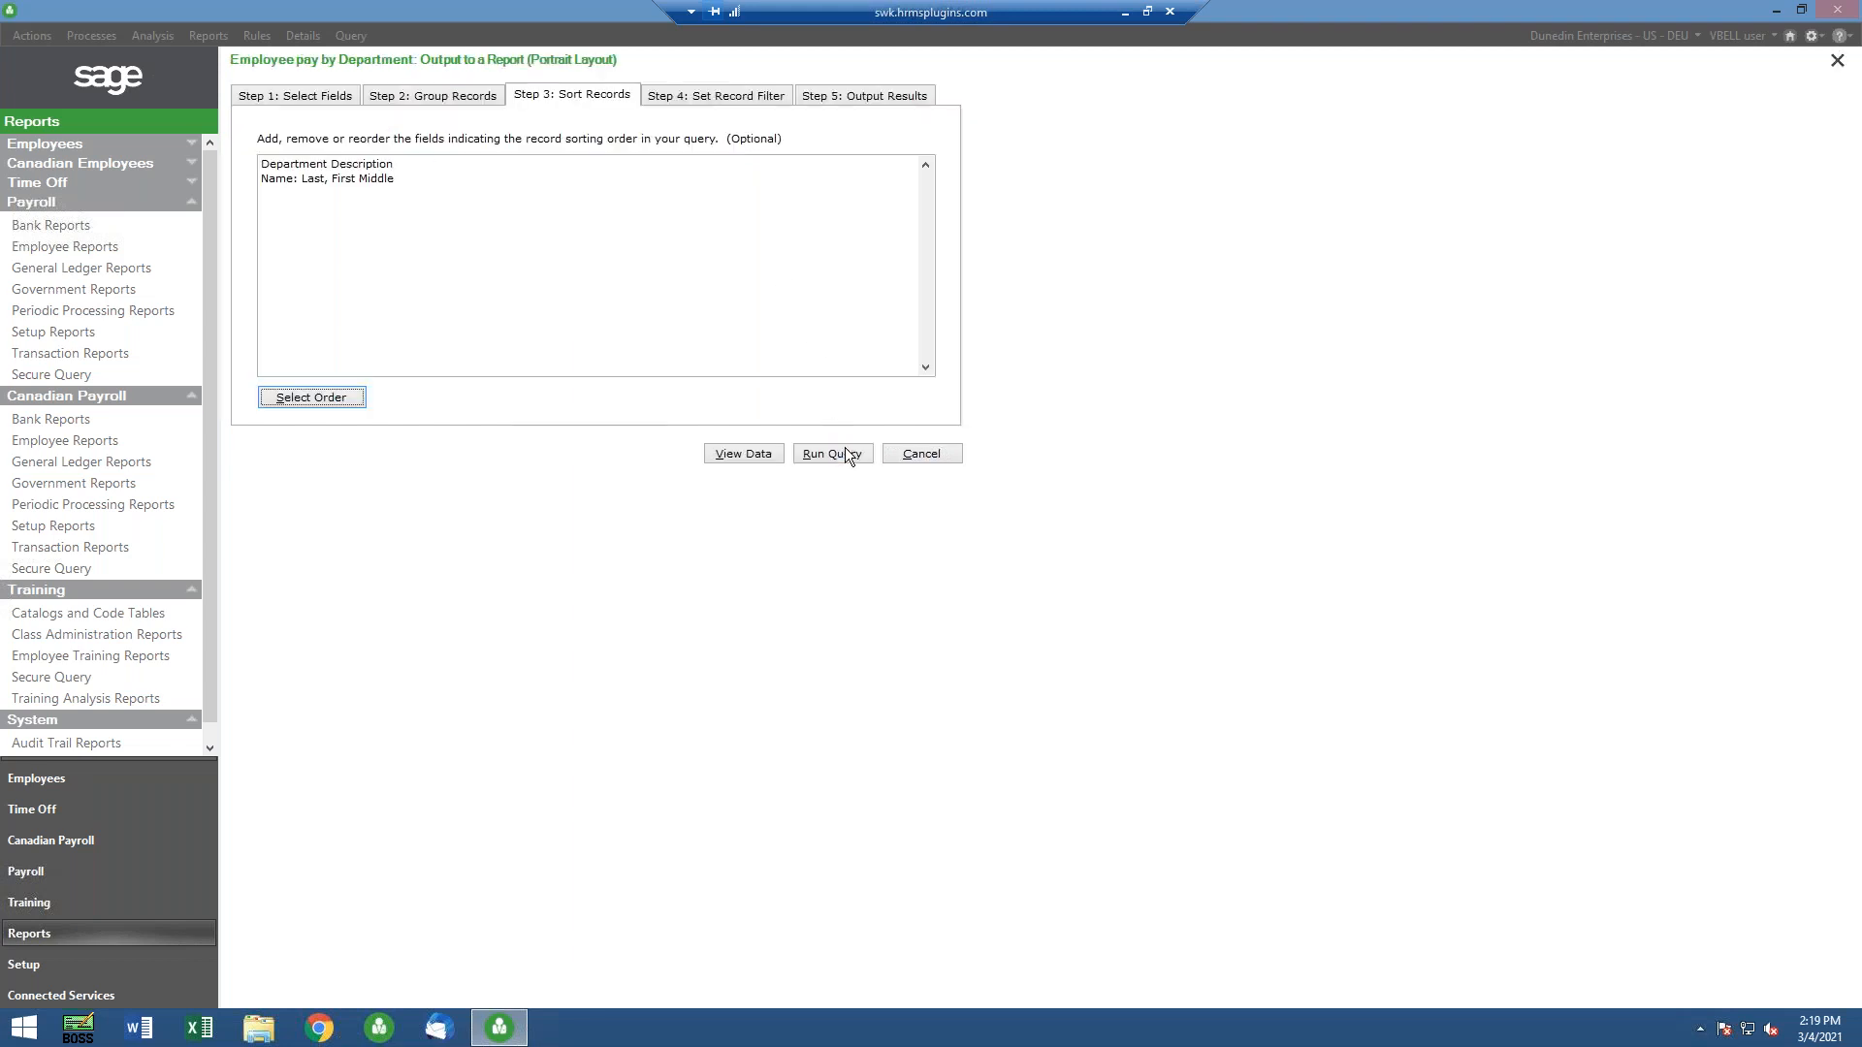
Add a record filter to the query so that Employee Status Code (A/T/L/D/N) exactly matches A
click(714, 96)
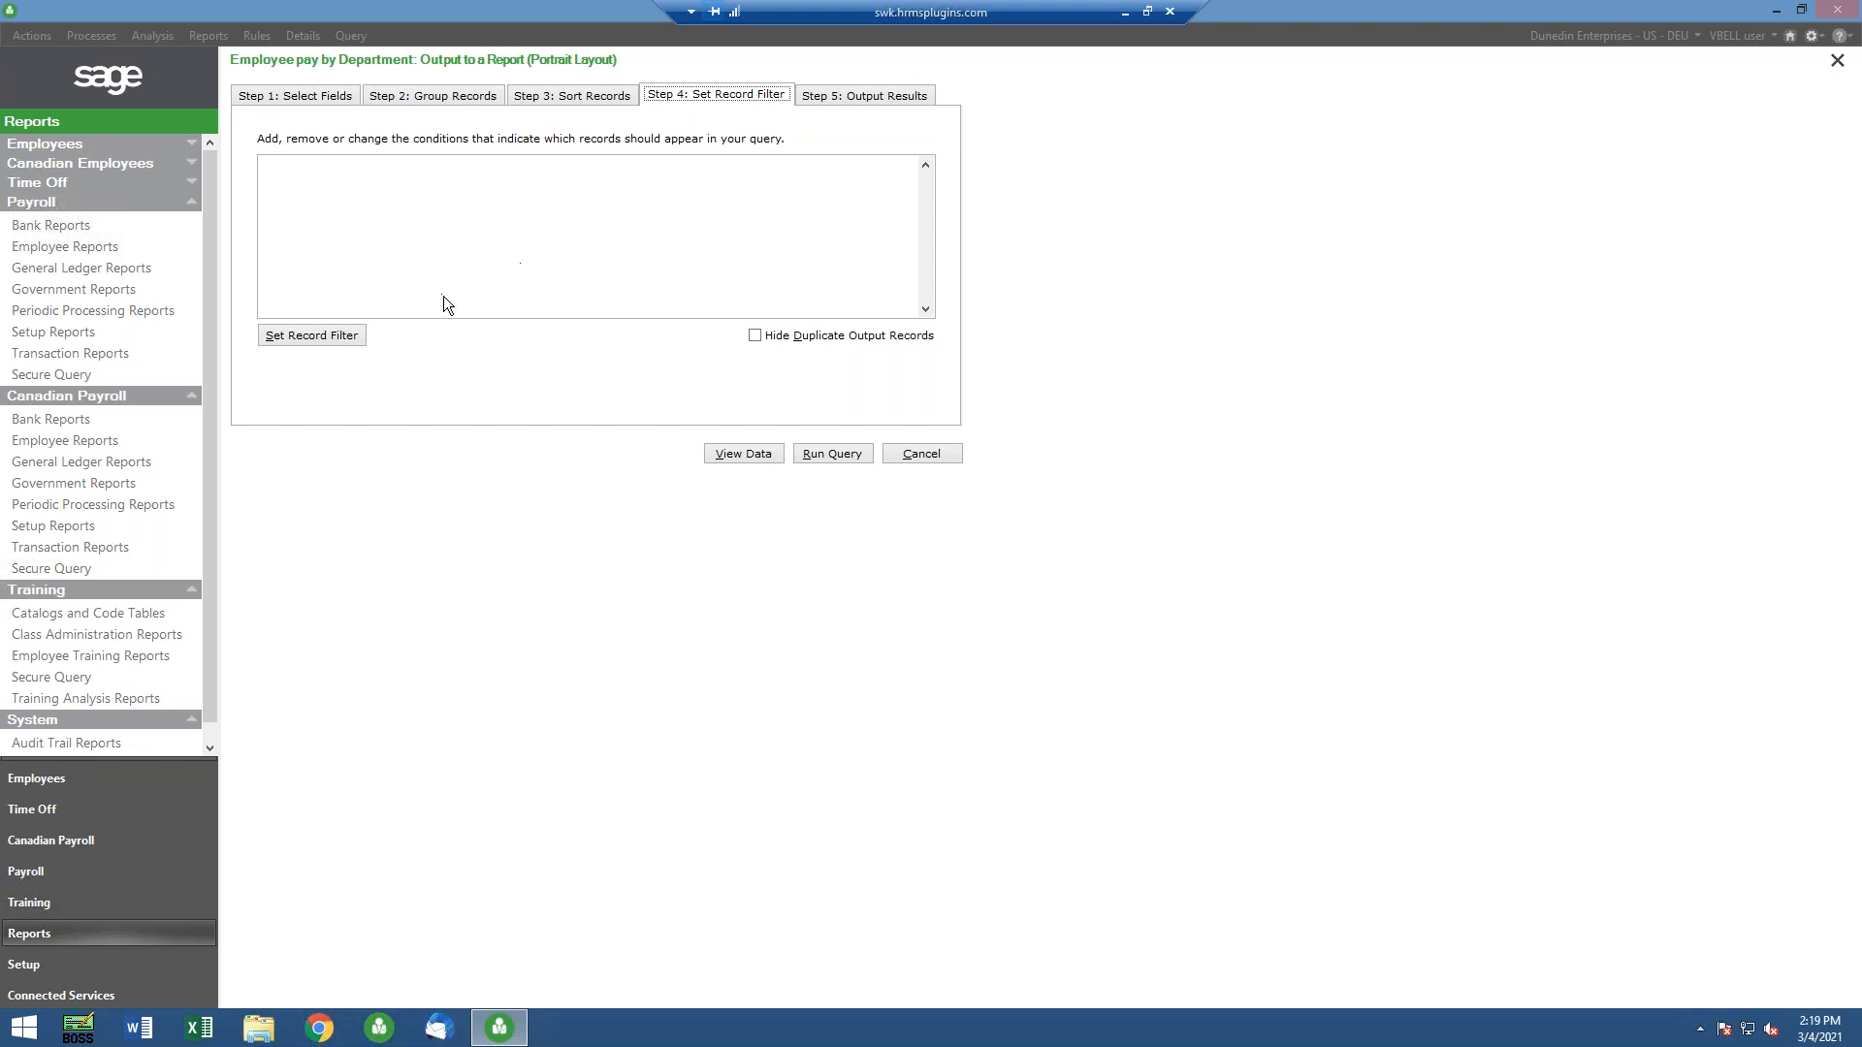
click(323, 337)
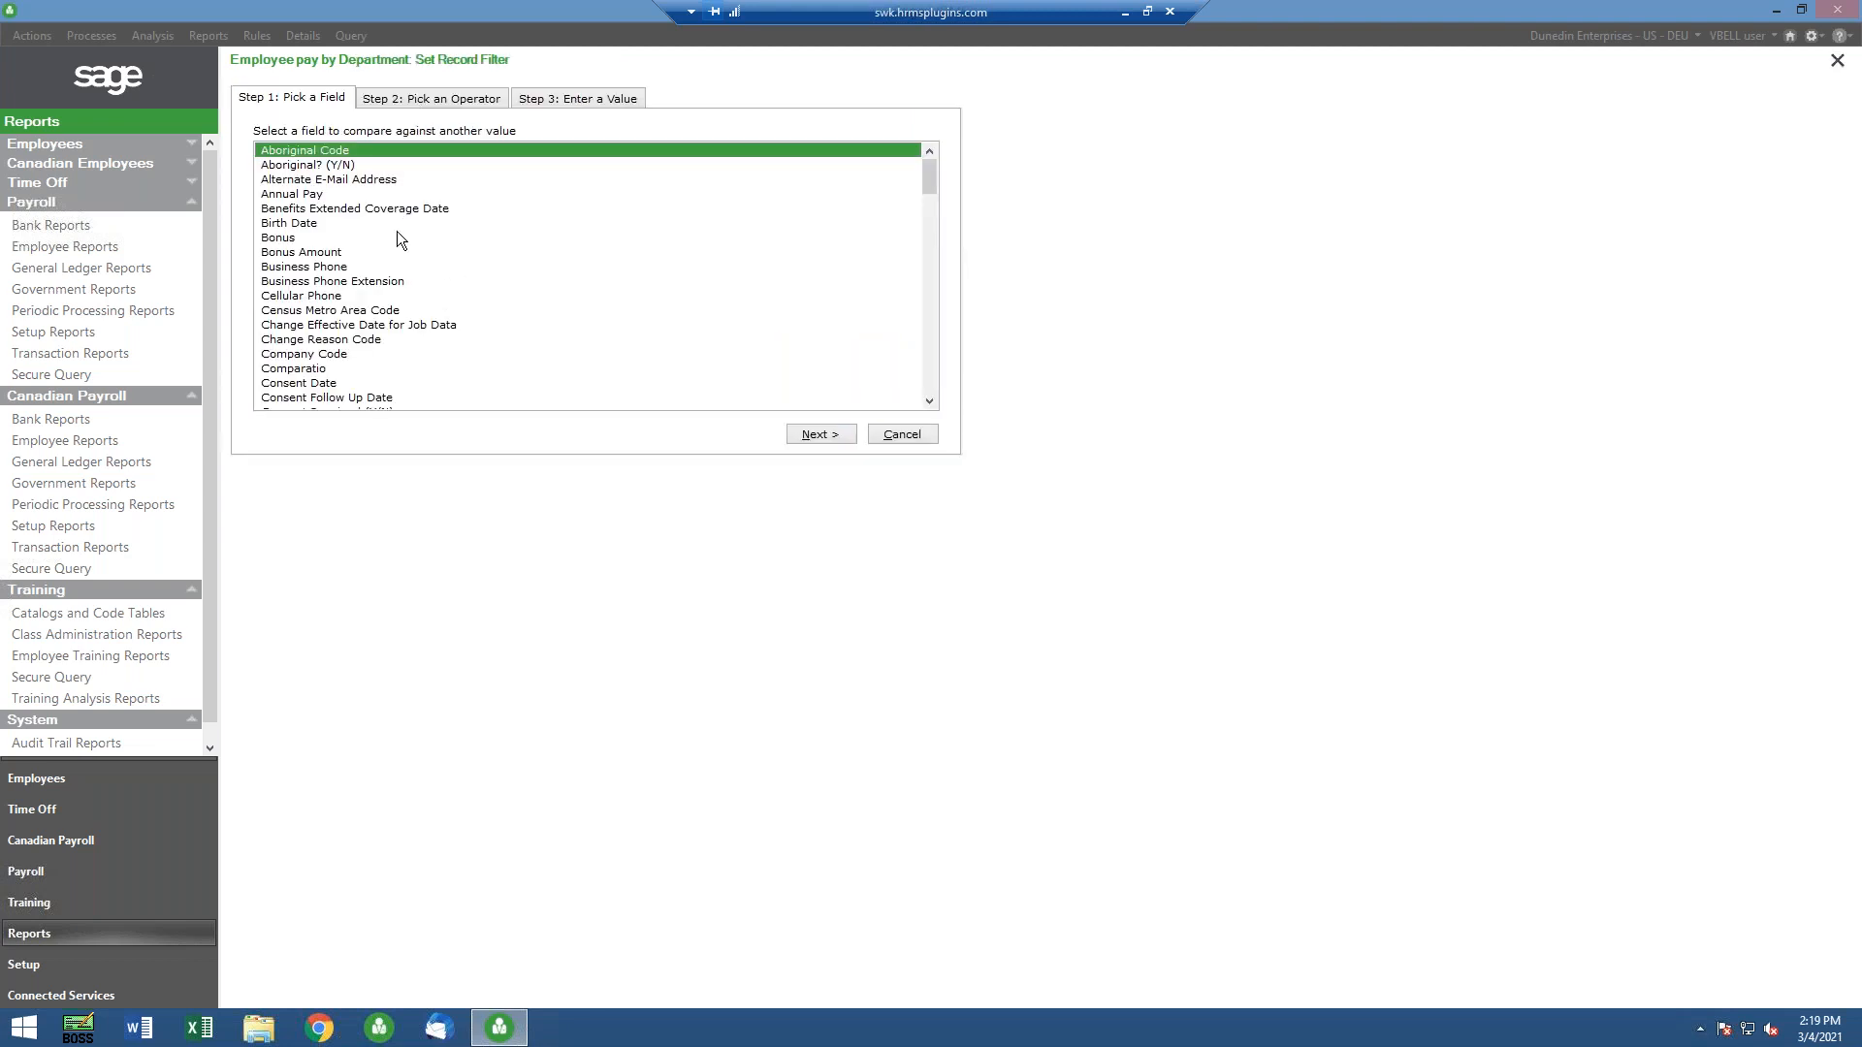
scroll(369, 301, down, 5)
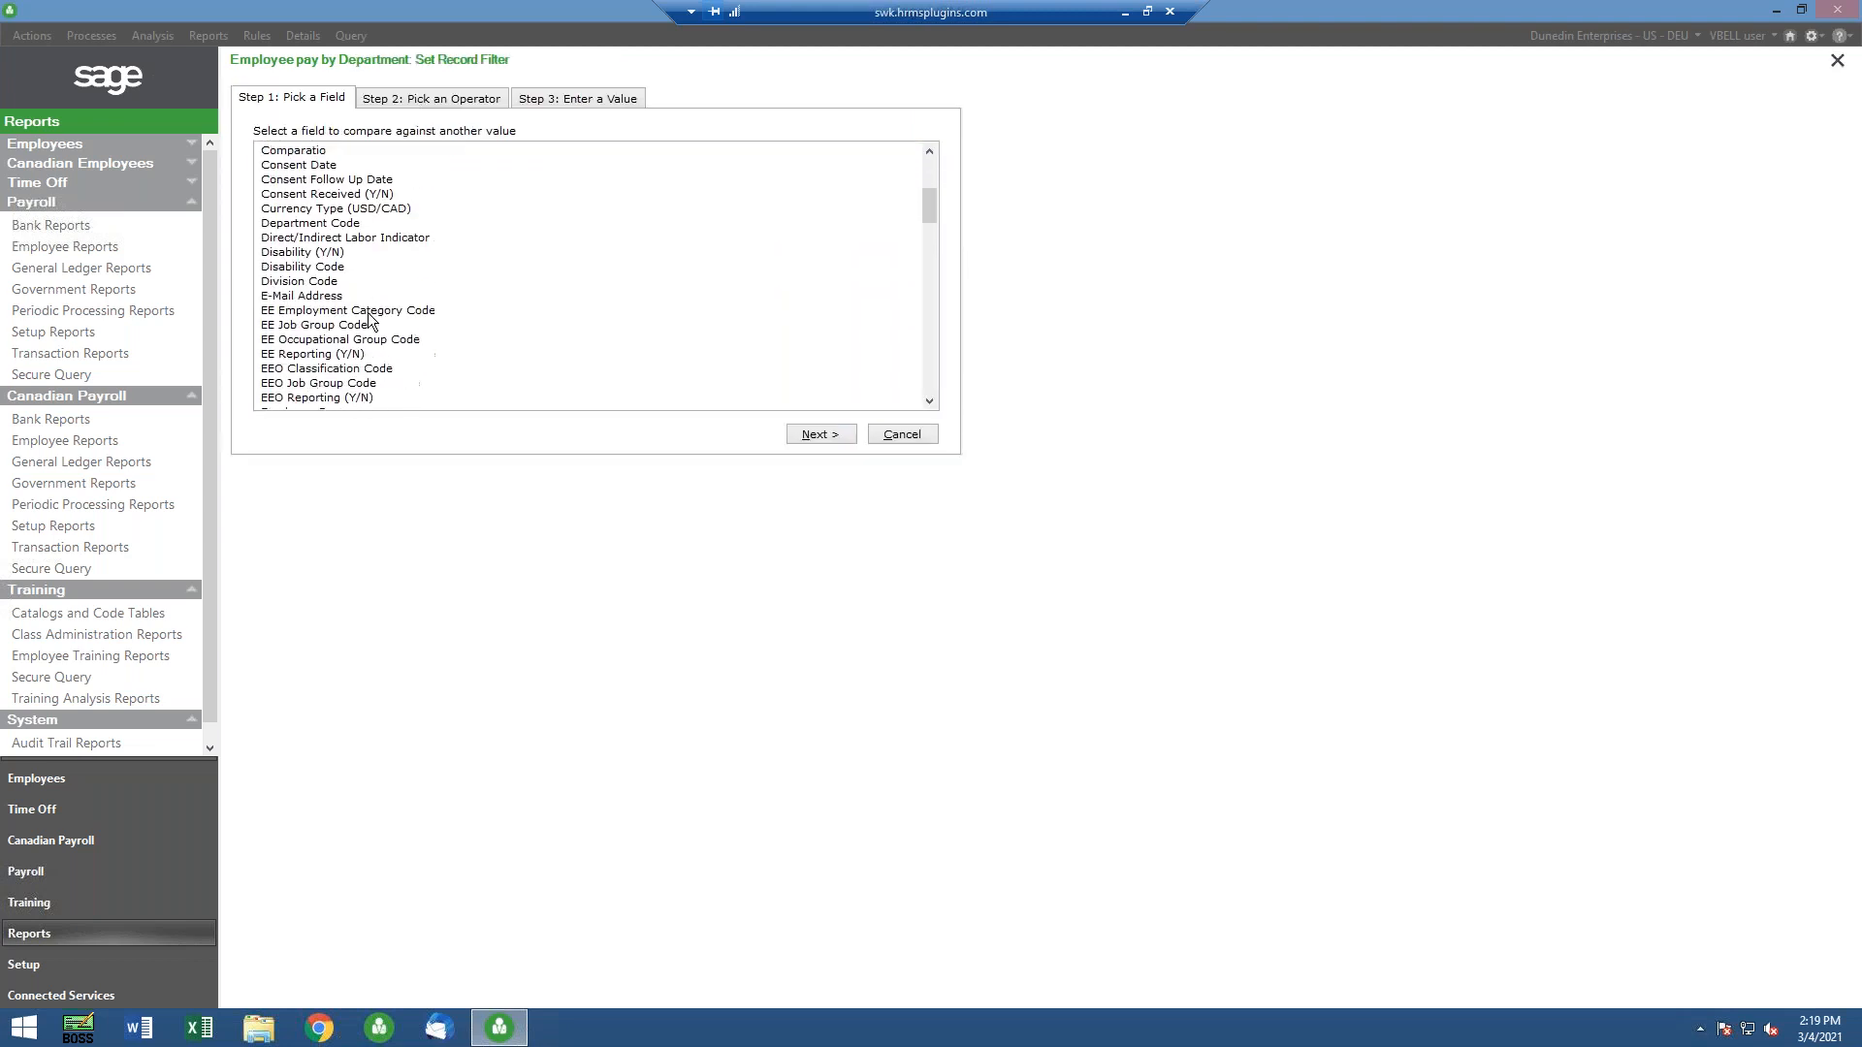
scroll(369, 316, down, 4)
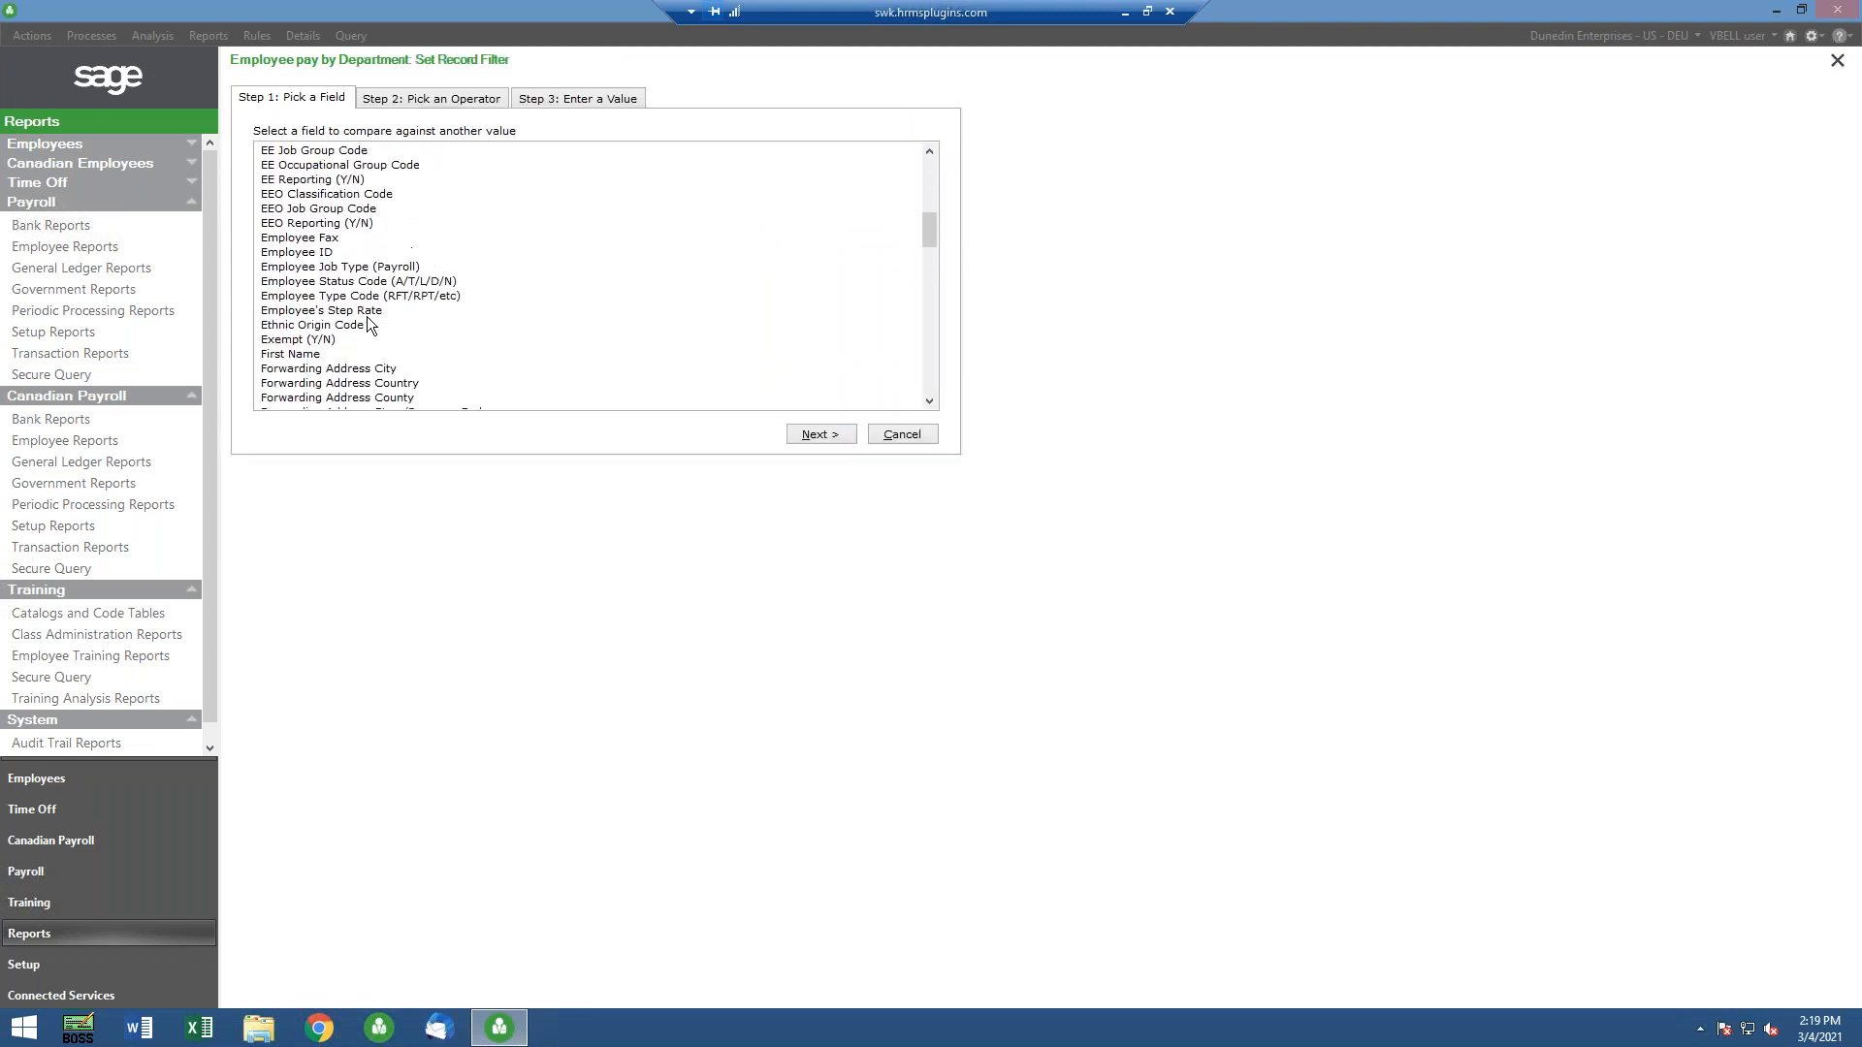
click(305, 282)
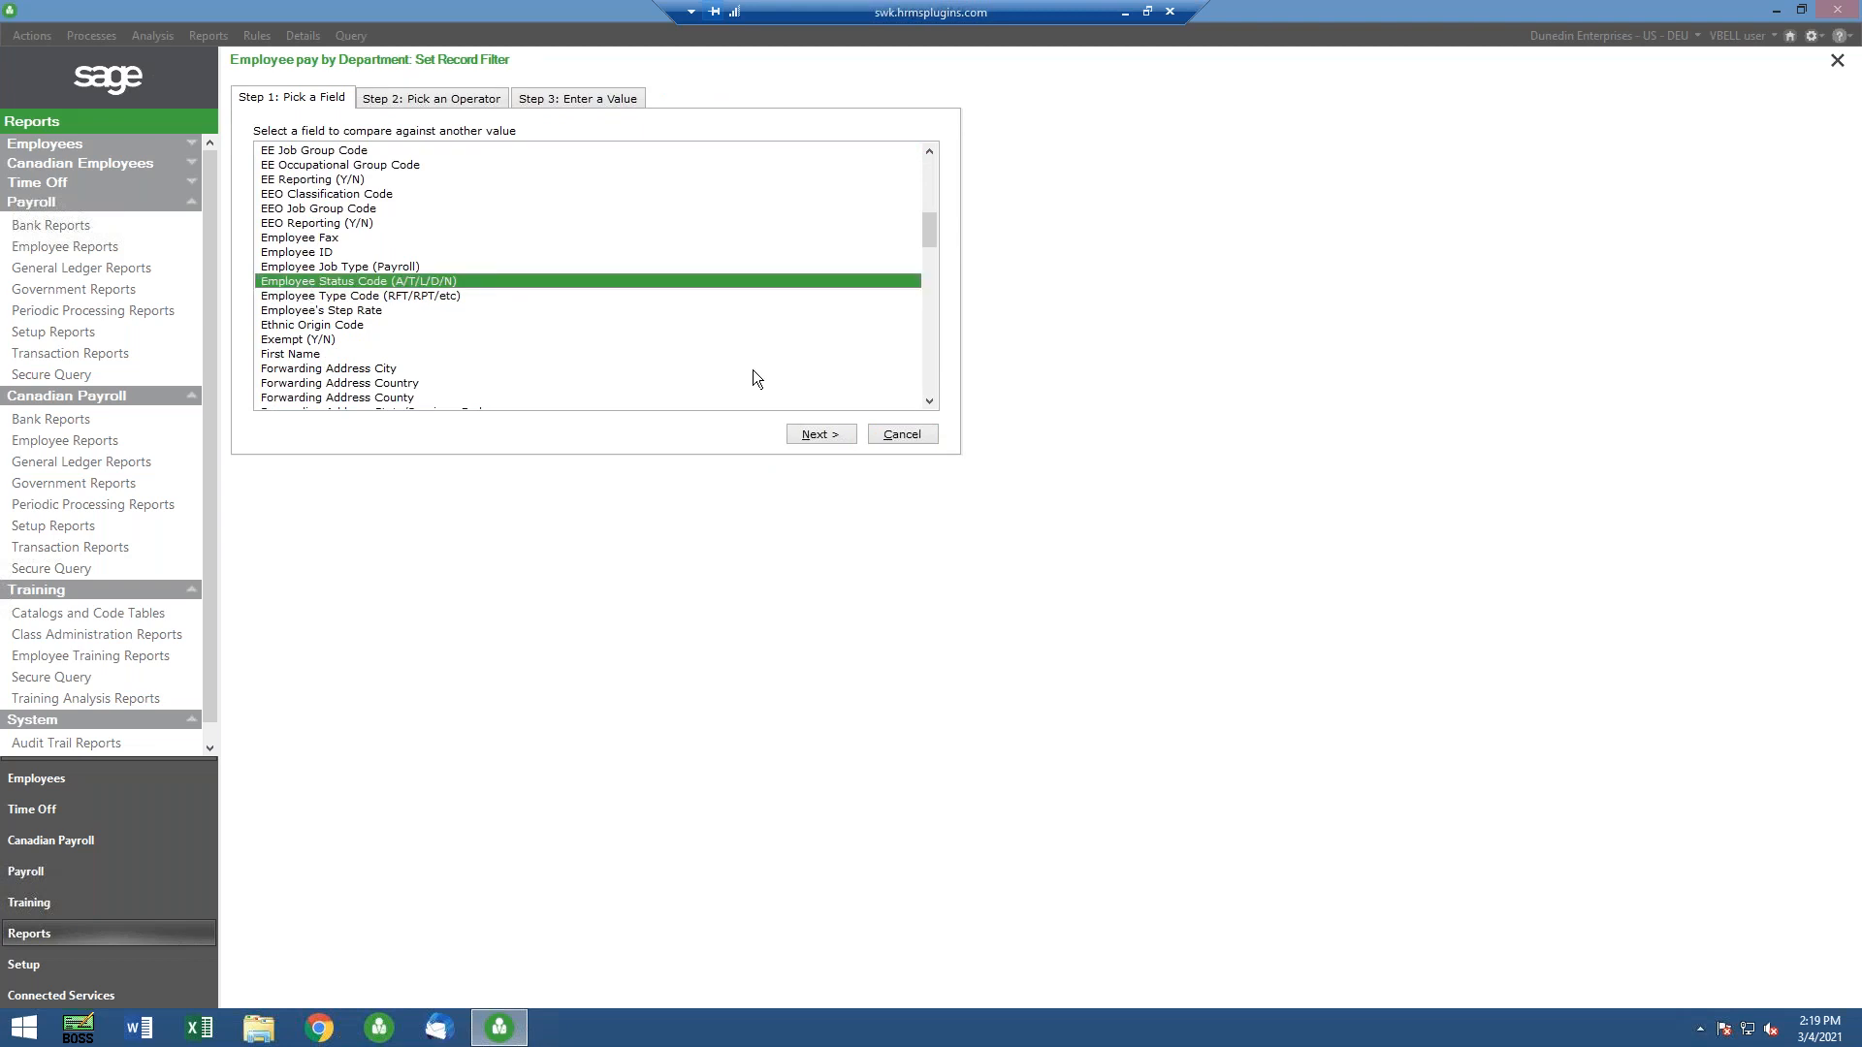
click(821, 435)
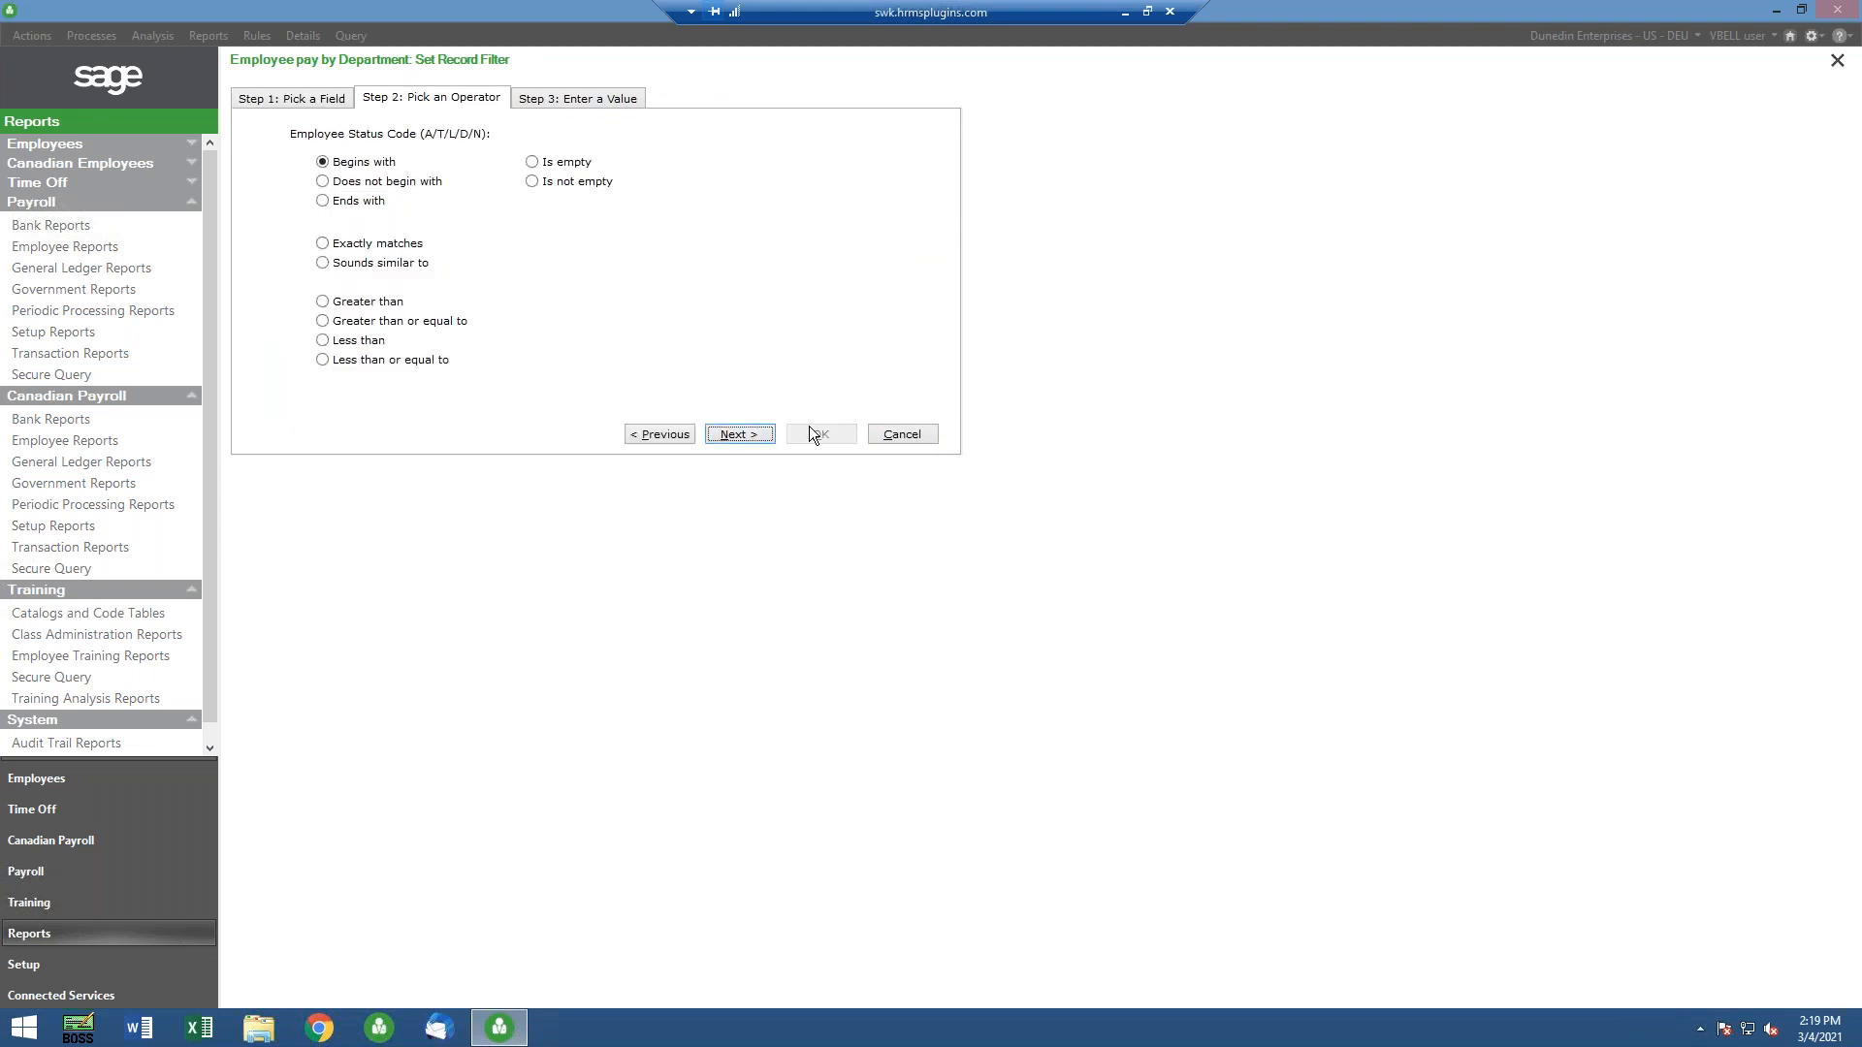
double_click(399, 243)
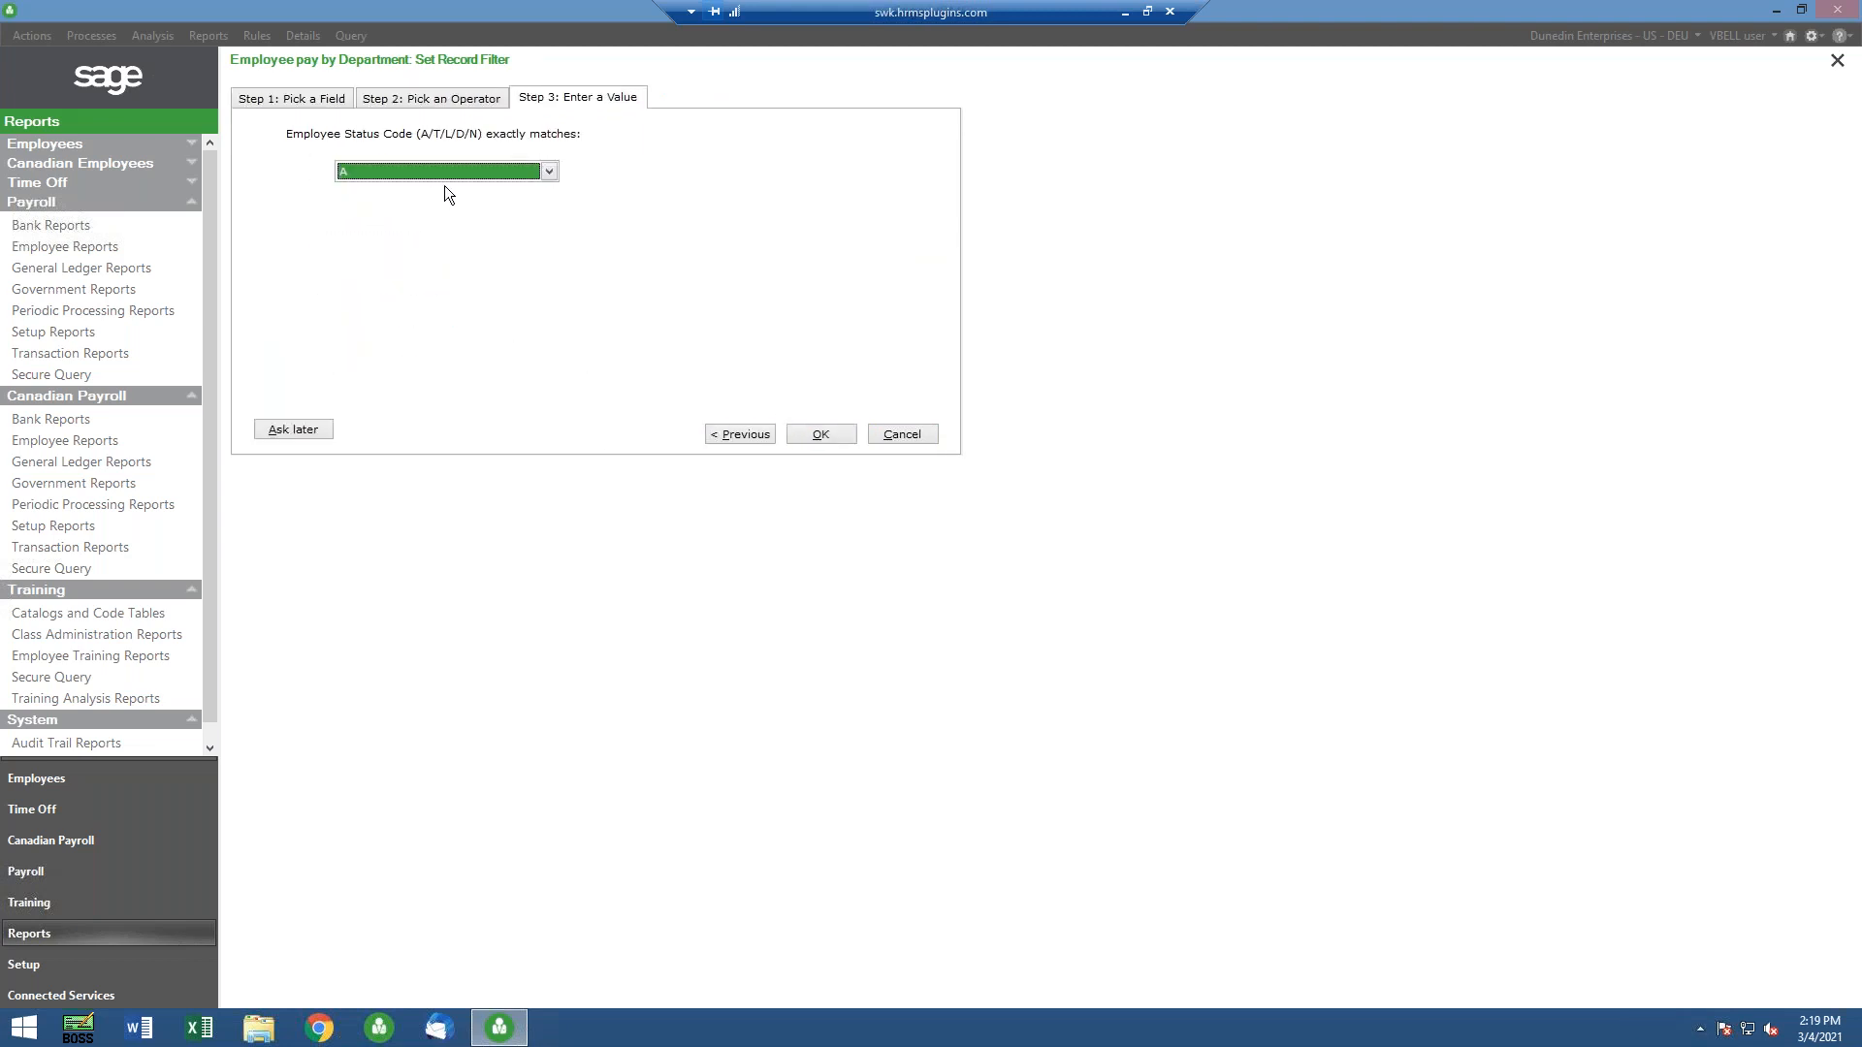
click(549, 171)
click(822, 434)
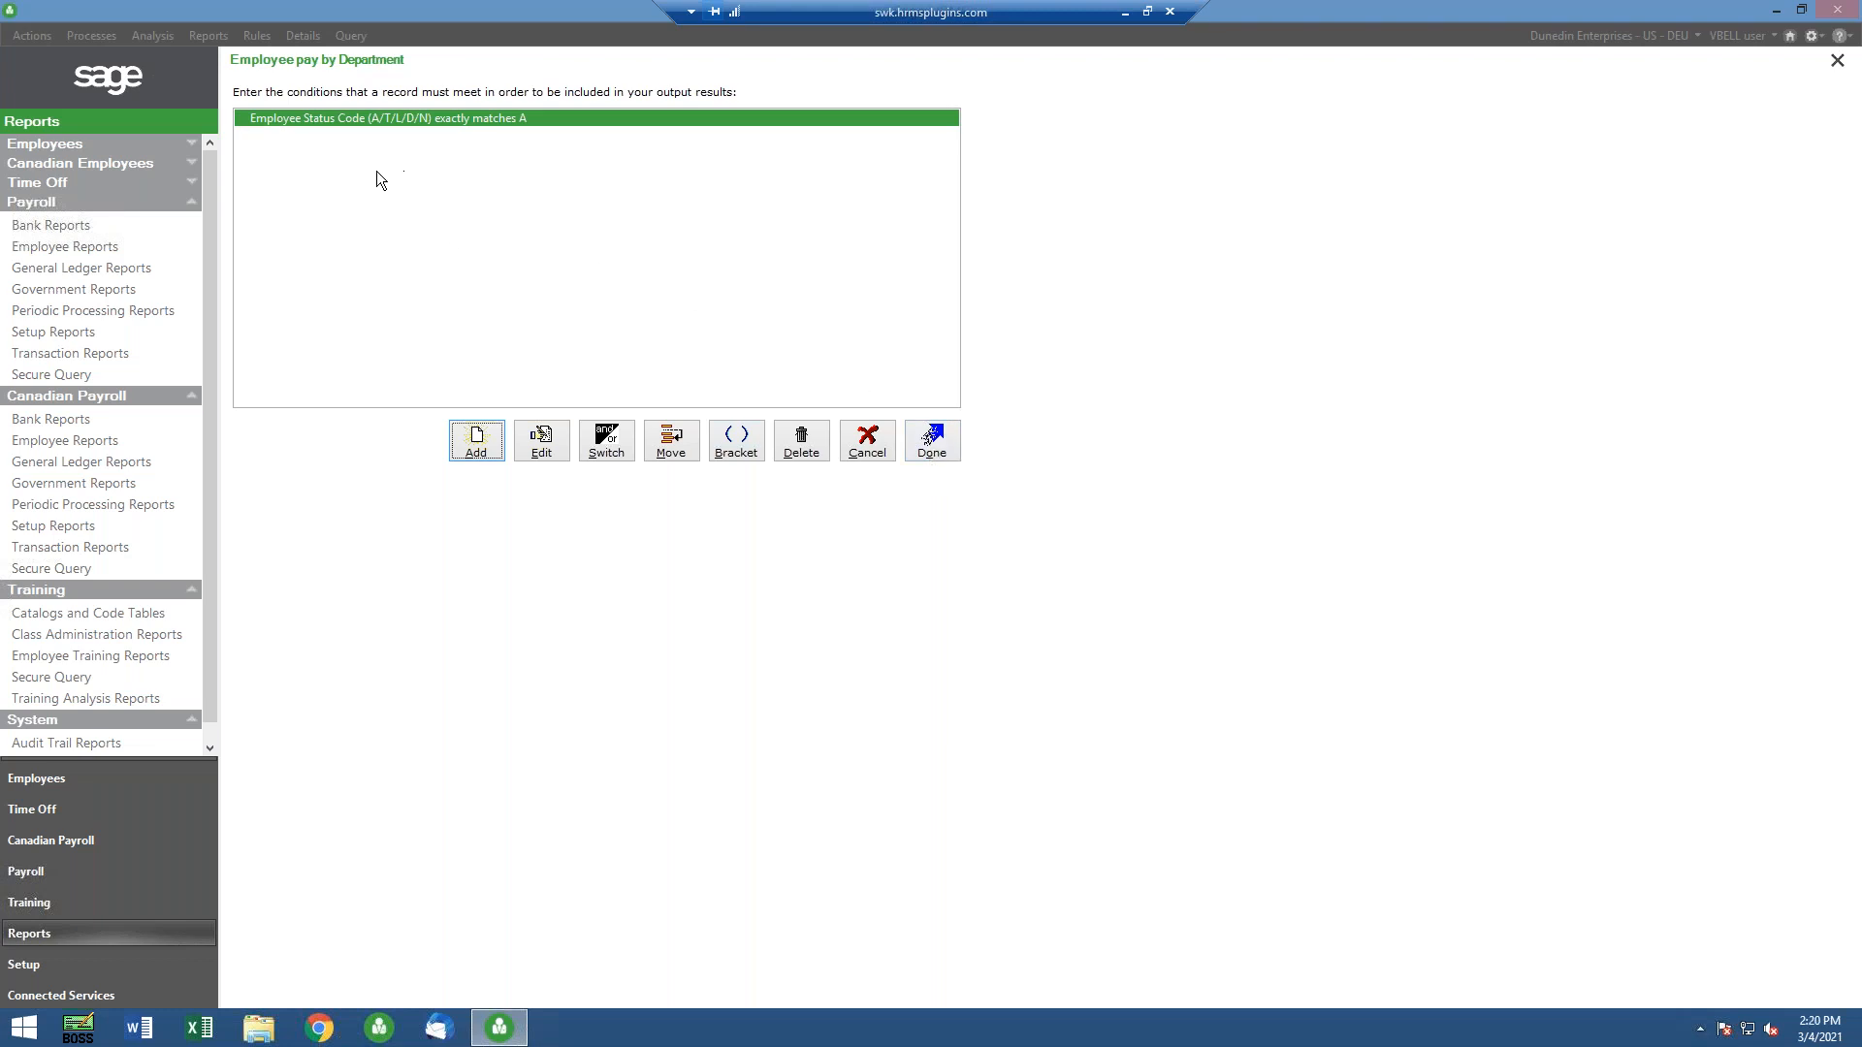
click(941, 442)
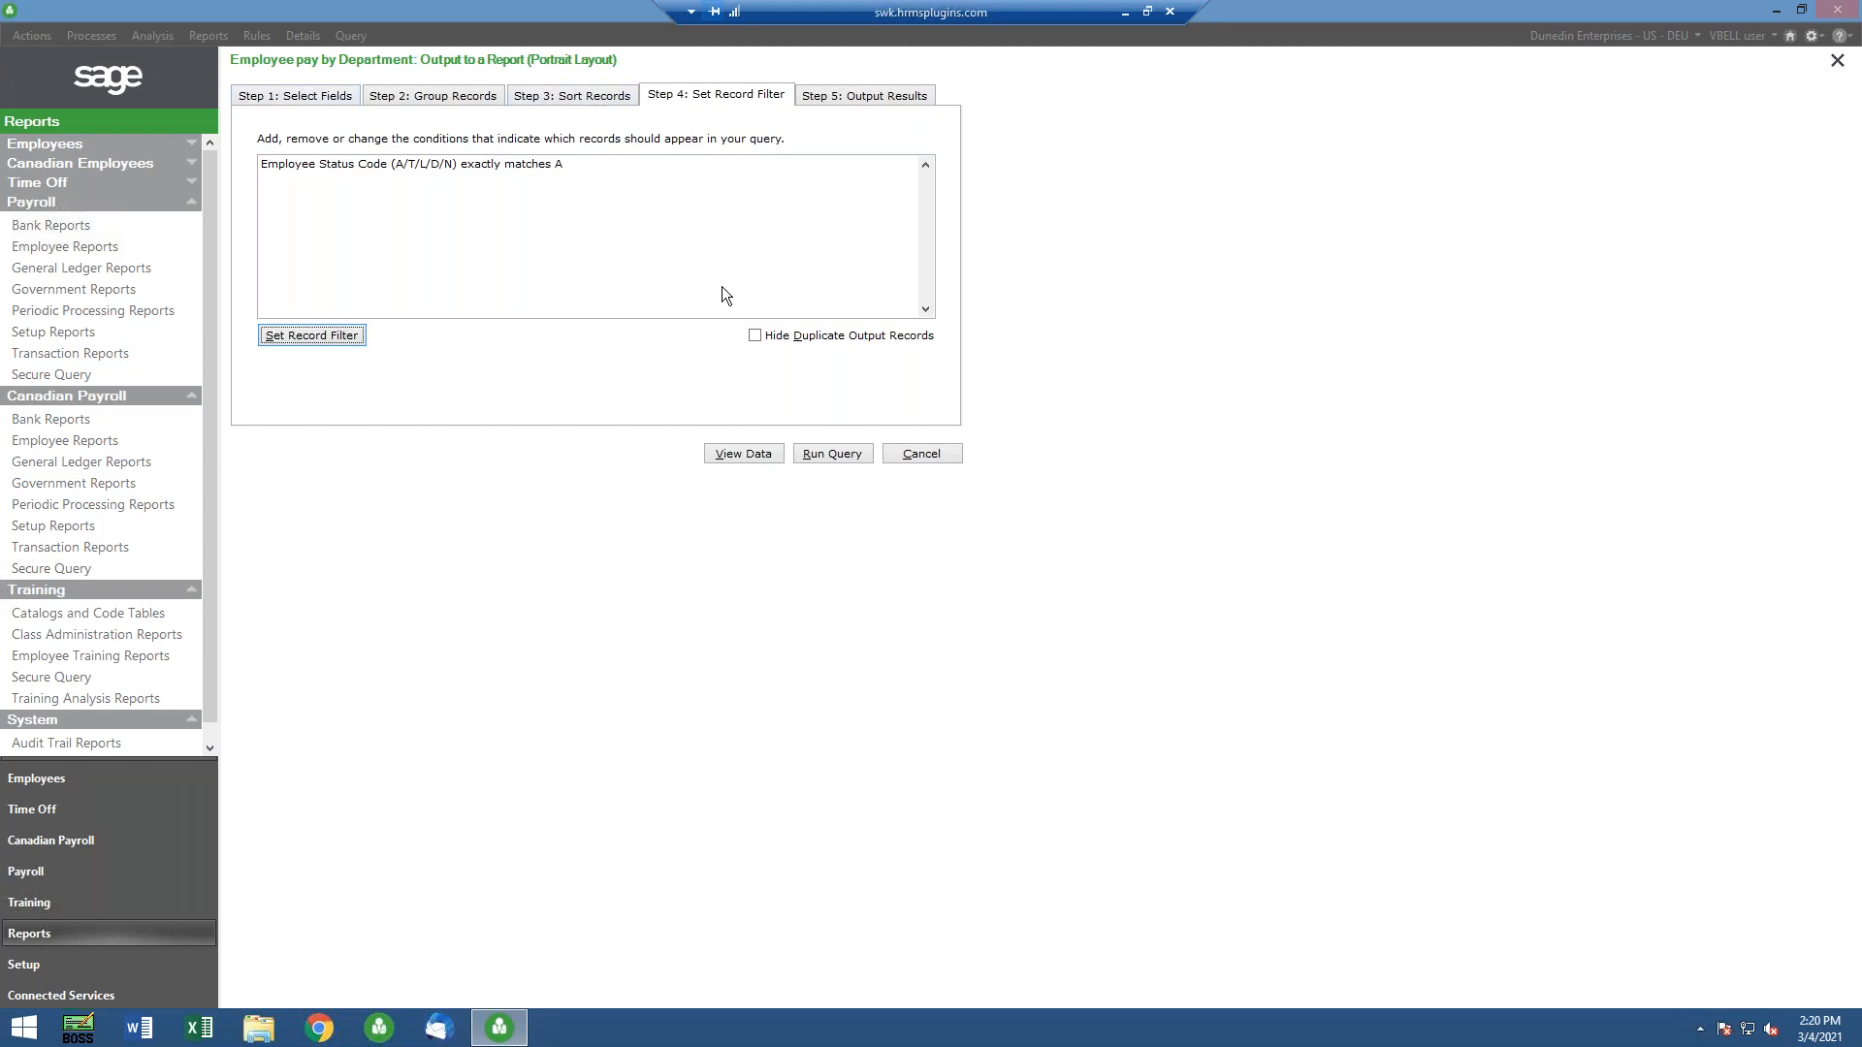
Preview the data returned by the filtered query, and close the preview
click(742, 455)
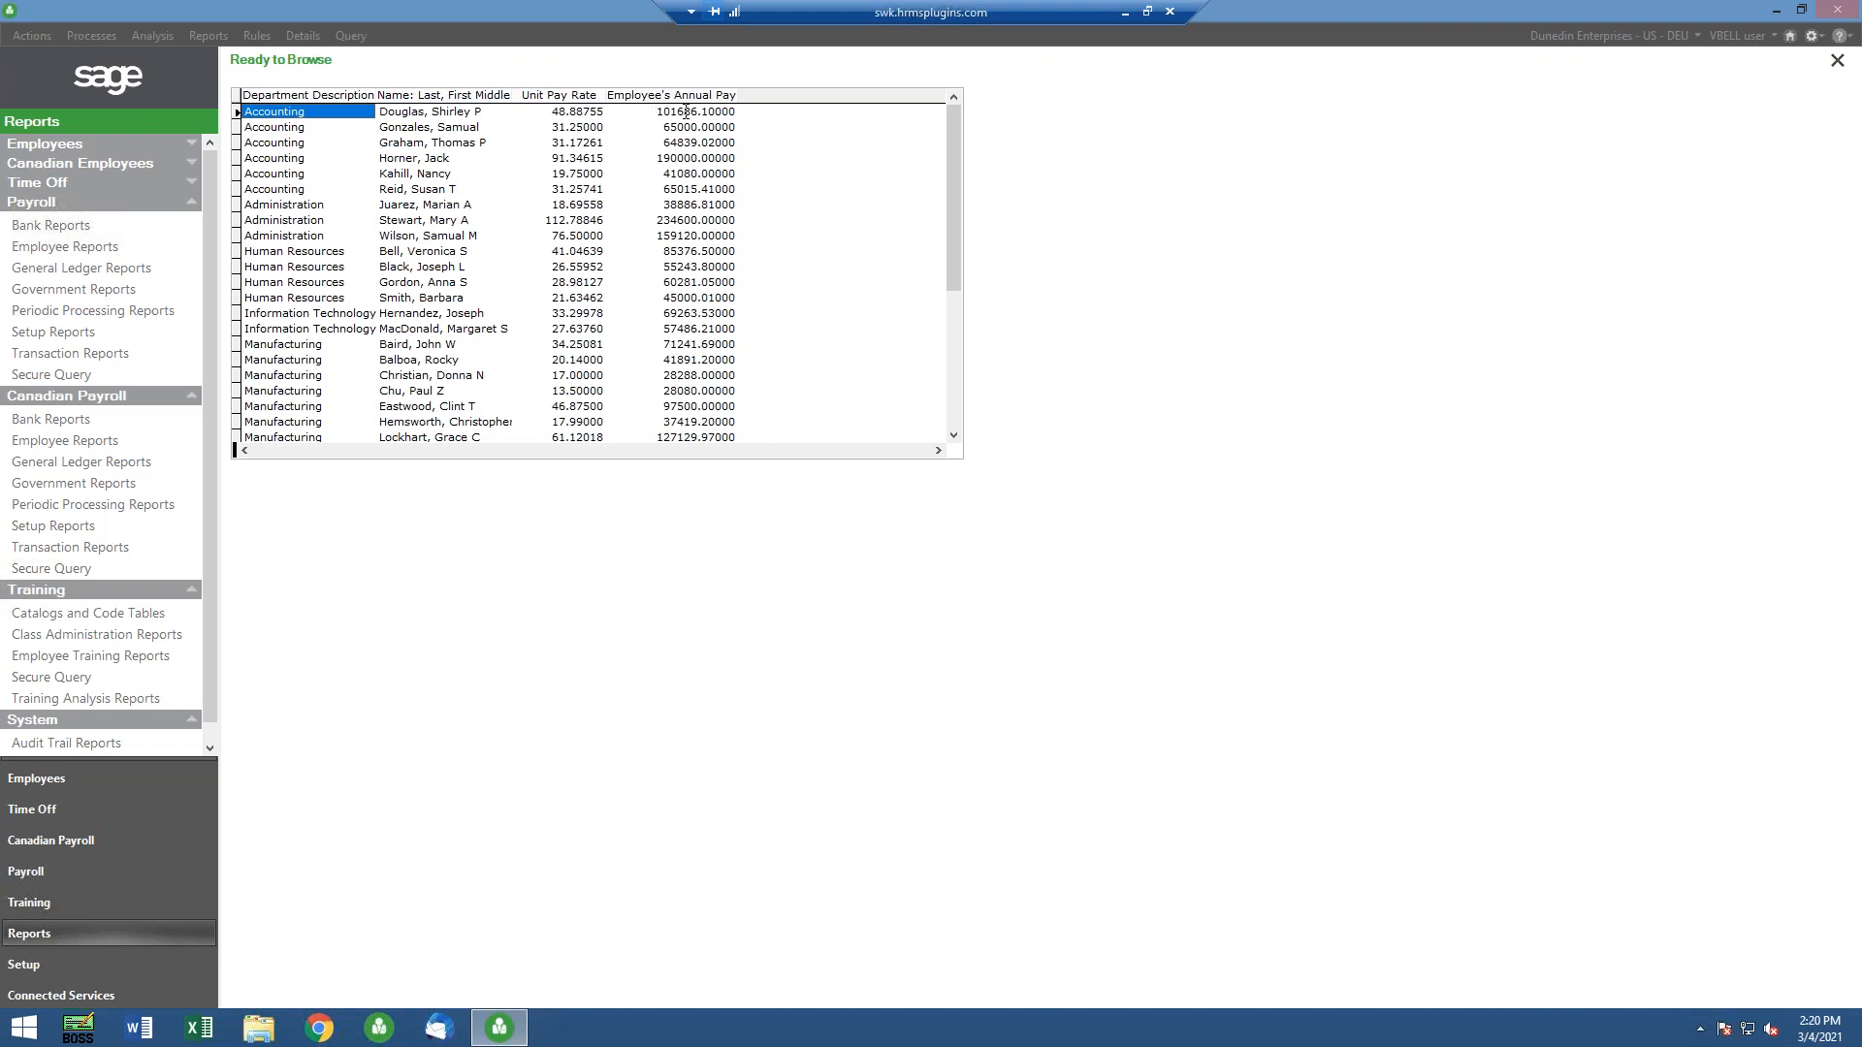
click(1838, 61)
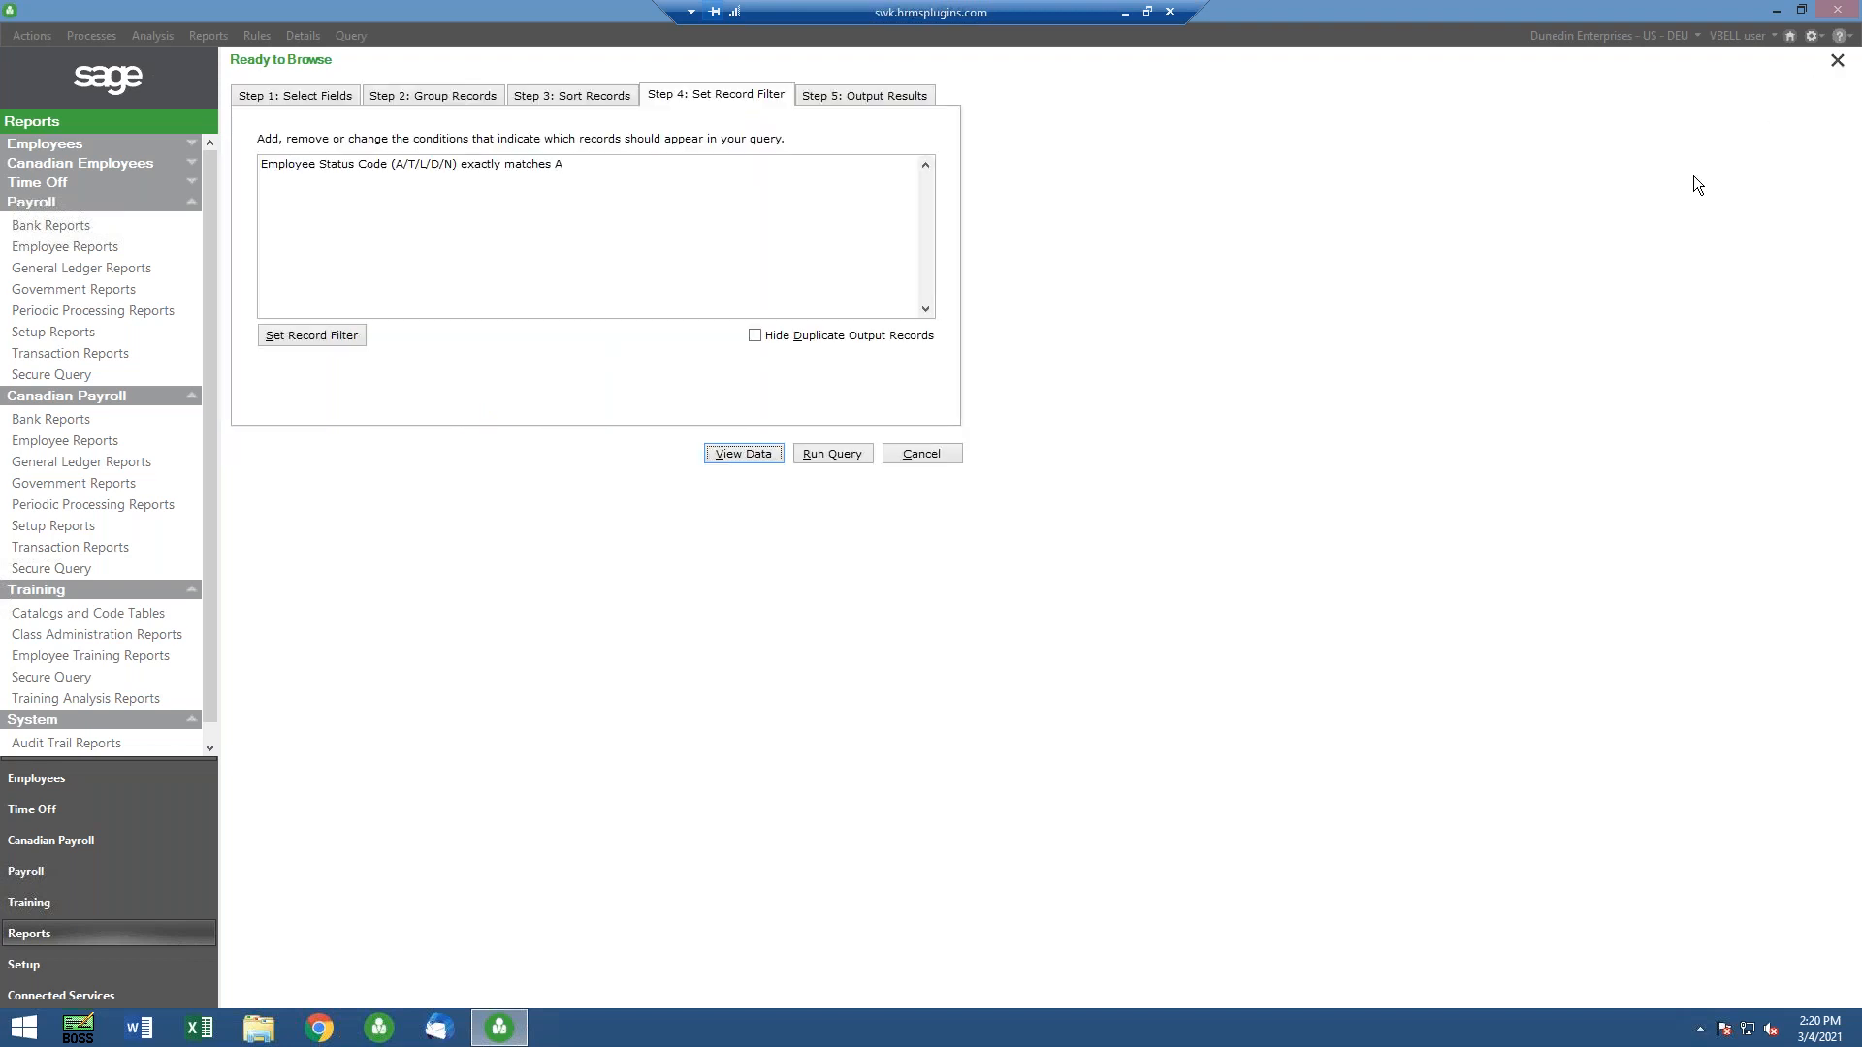
Set the query output to a Microsoft Excel worksheet (.XLS) with the filename "Emp pay by Dept.XLS"
click(862, 90)
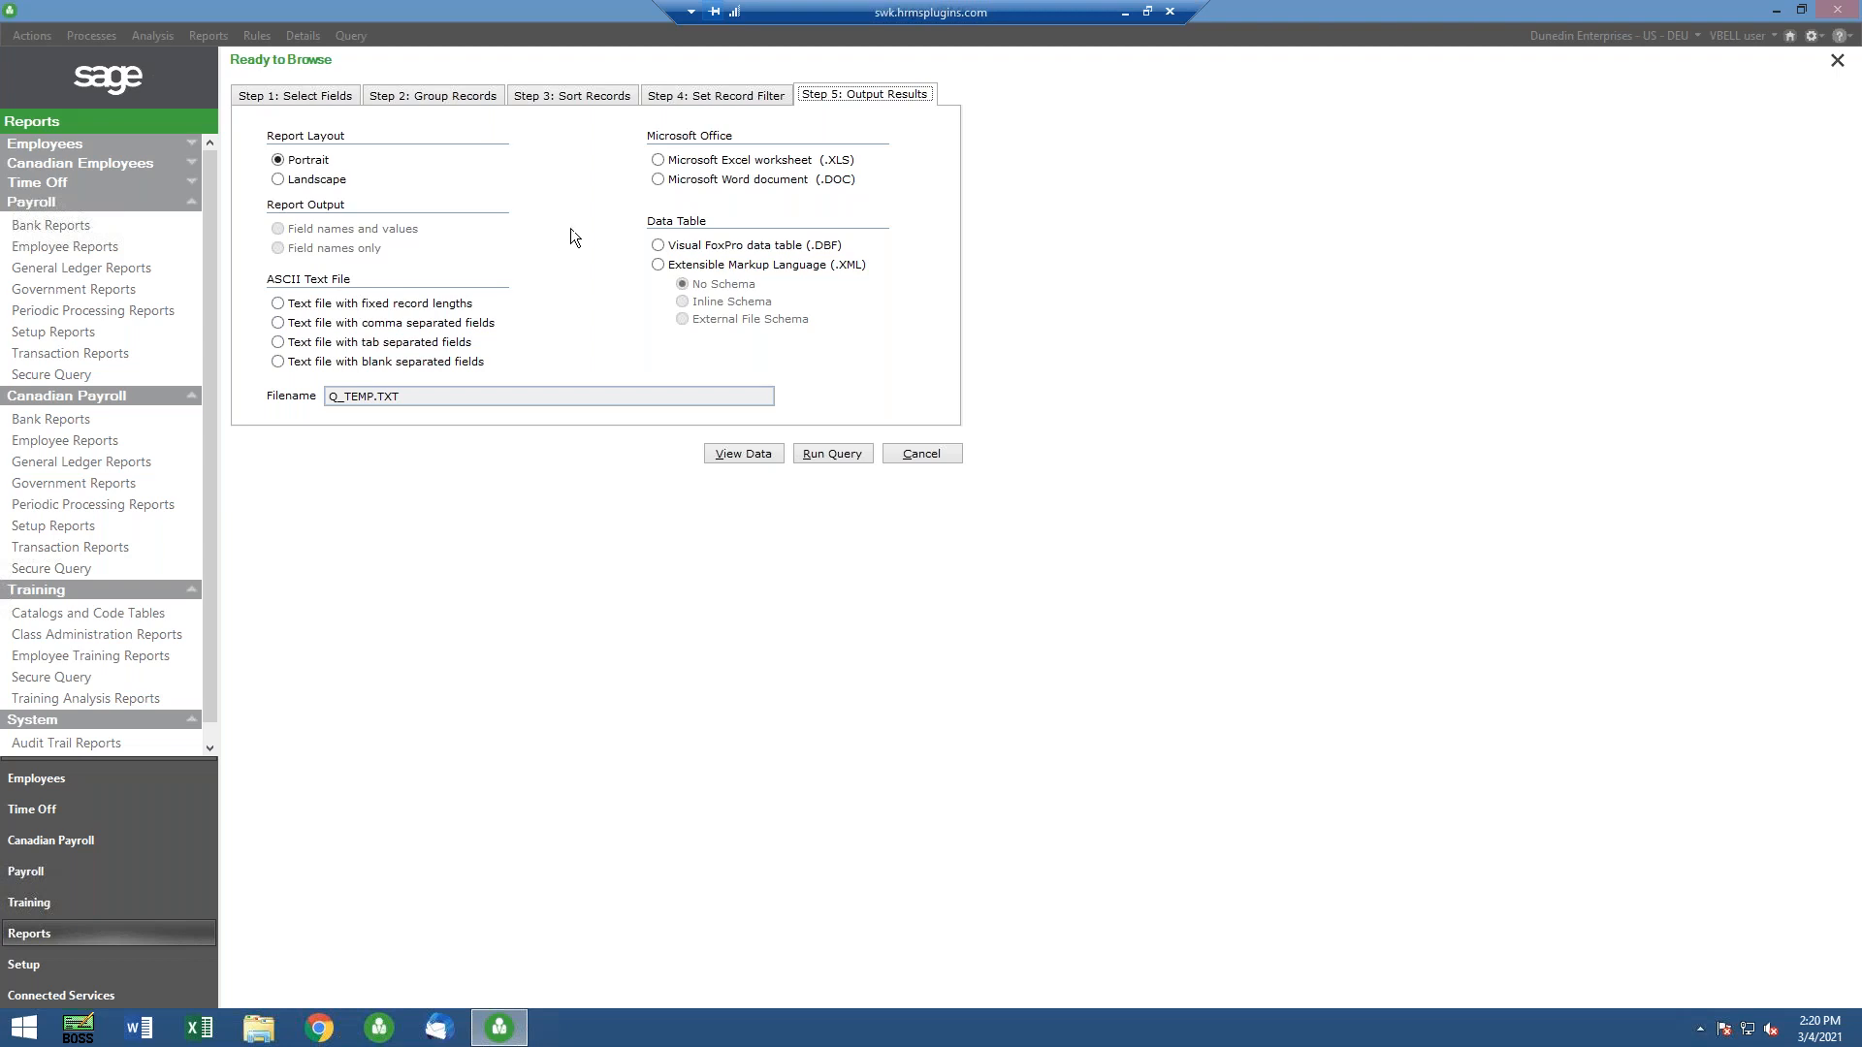
click(659, 162)
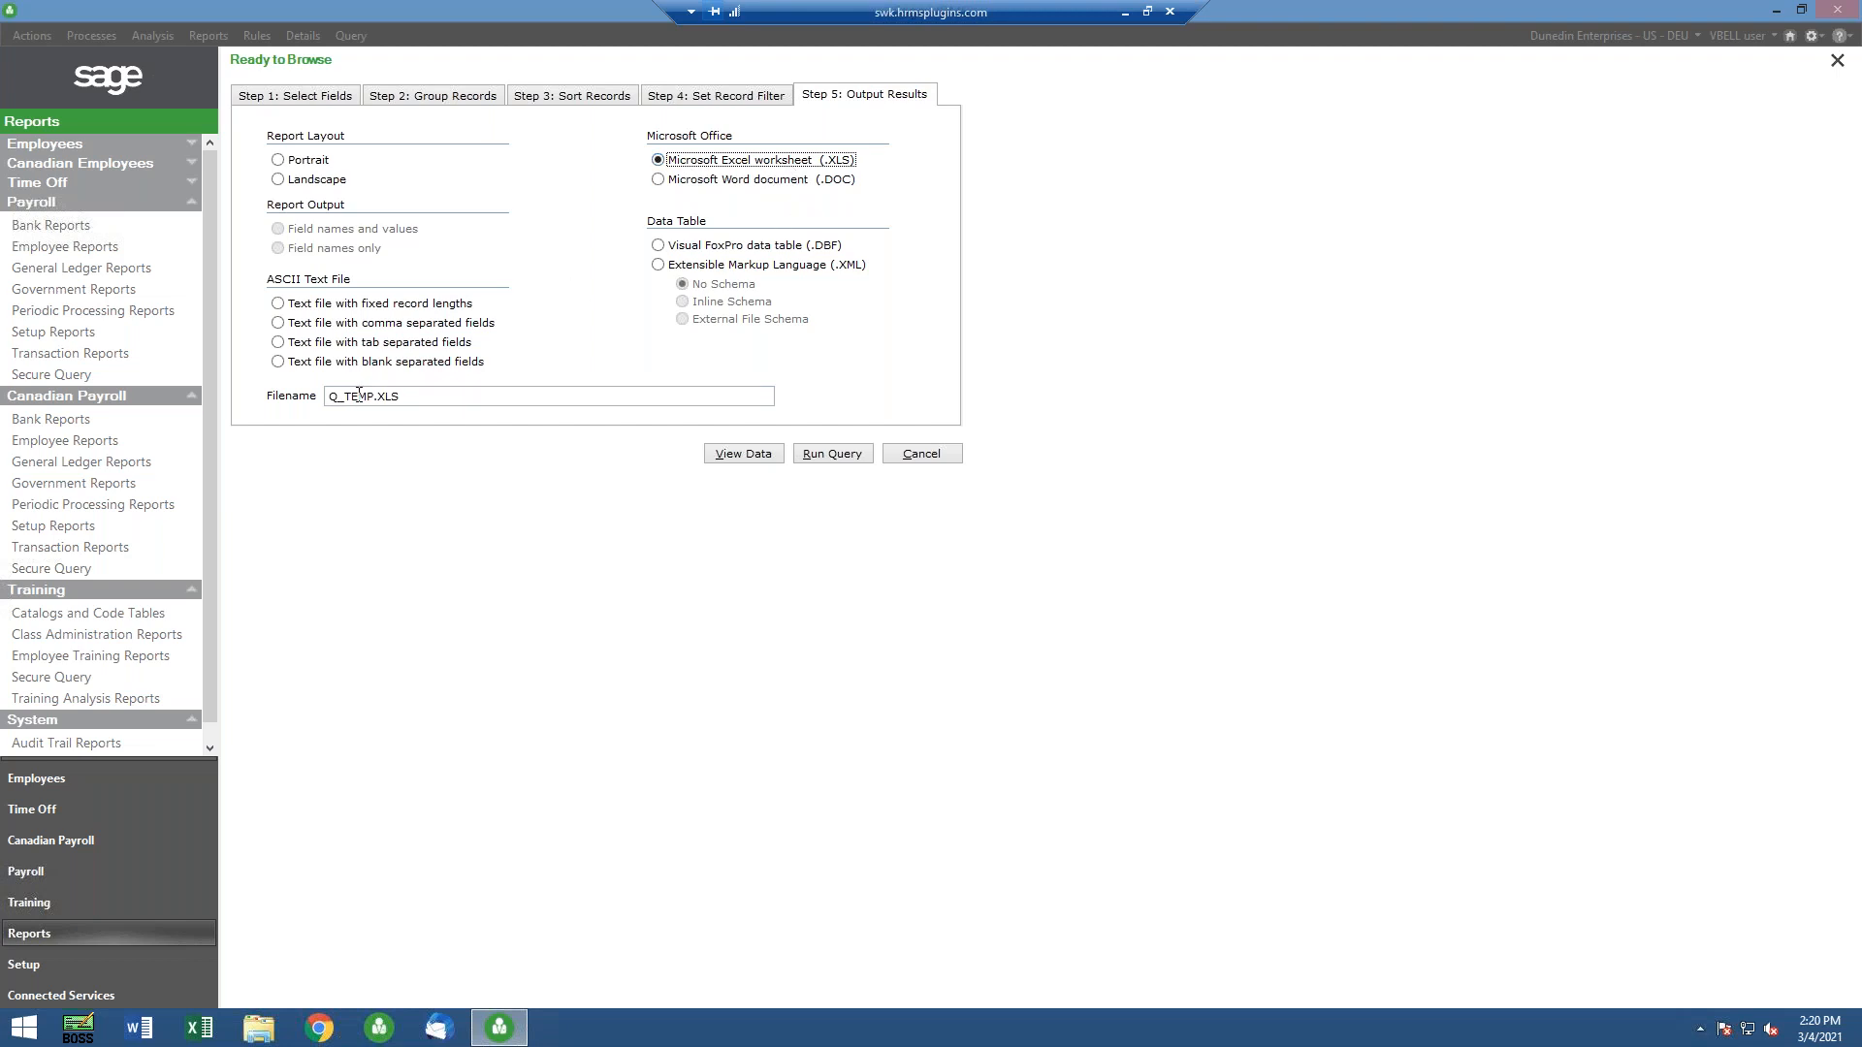
drag(371, 396, 311, 397)
key(Delete)
key(Delete)
text(Empppay by Dept)
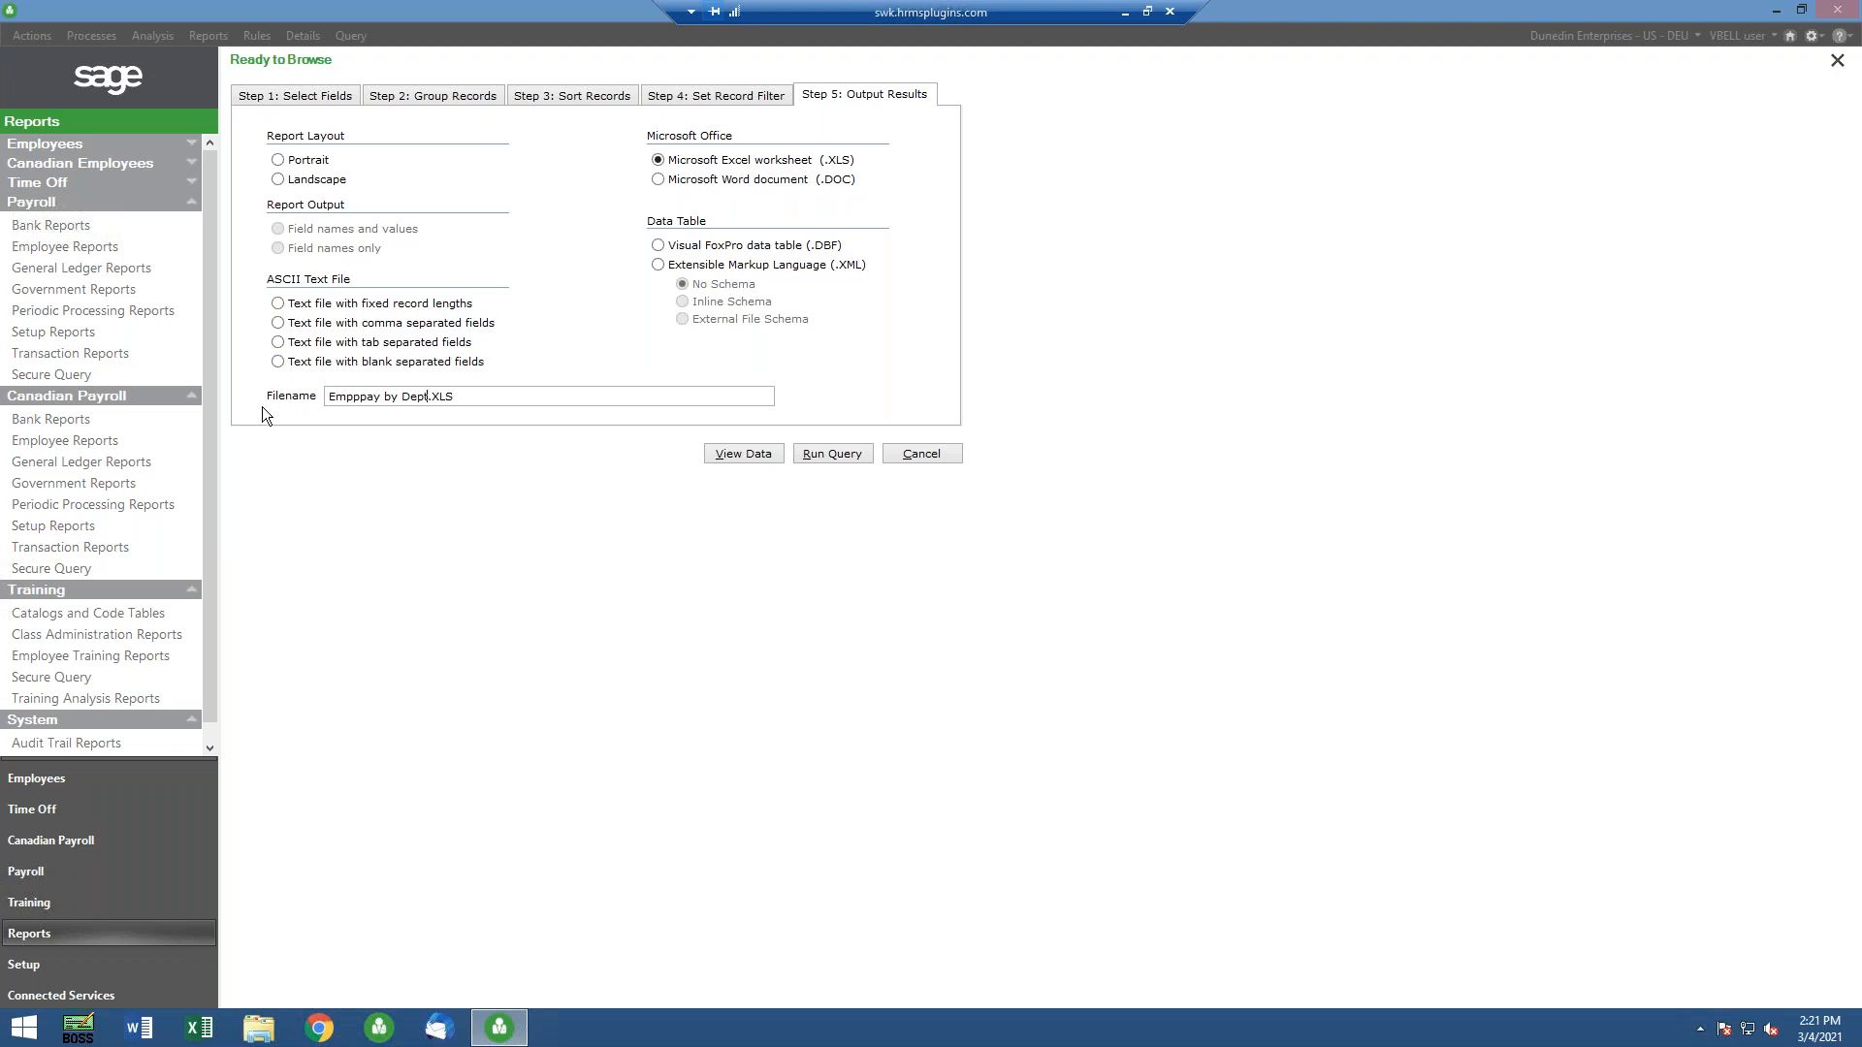
Run the query and open the exported worksheet in Excel, narrowing the Department Description column to read it
click(846, 450)
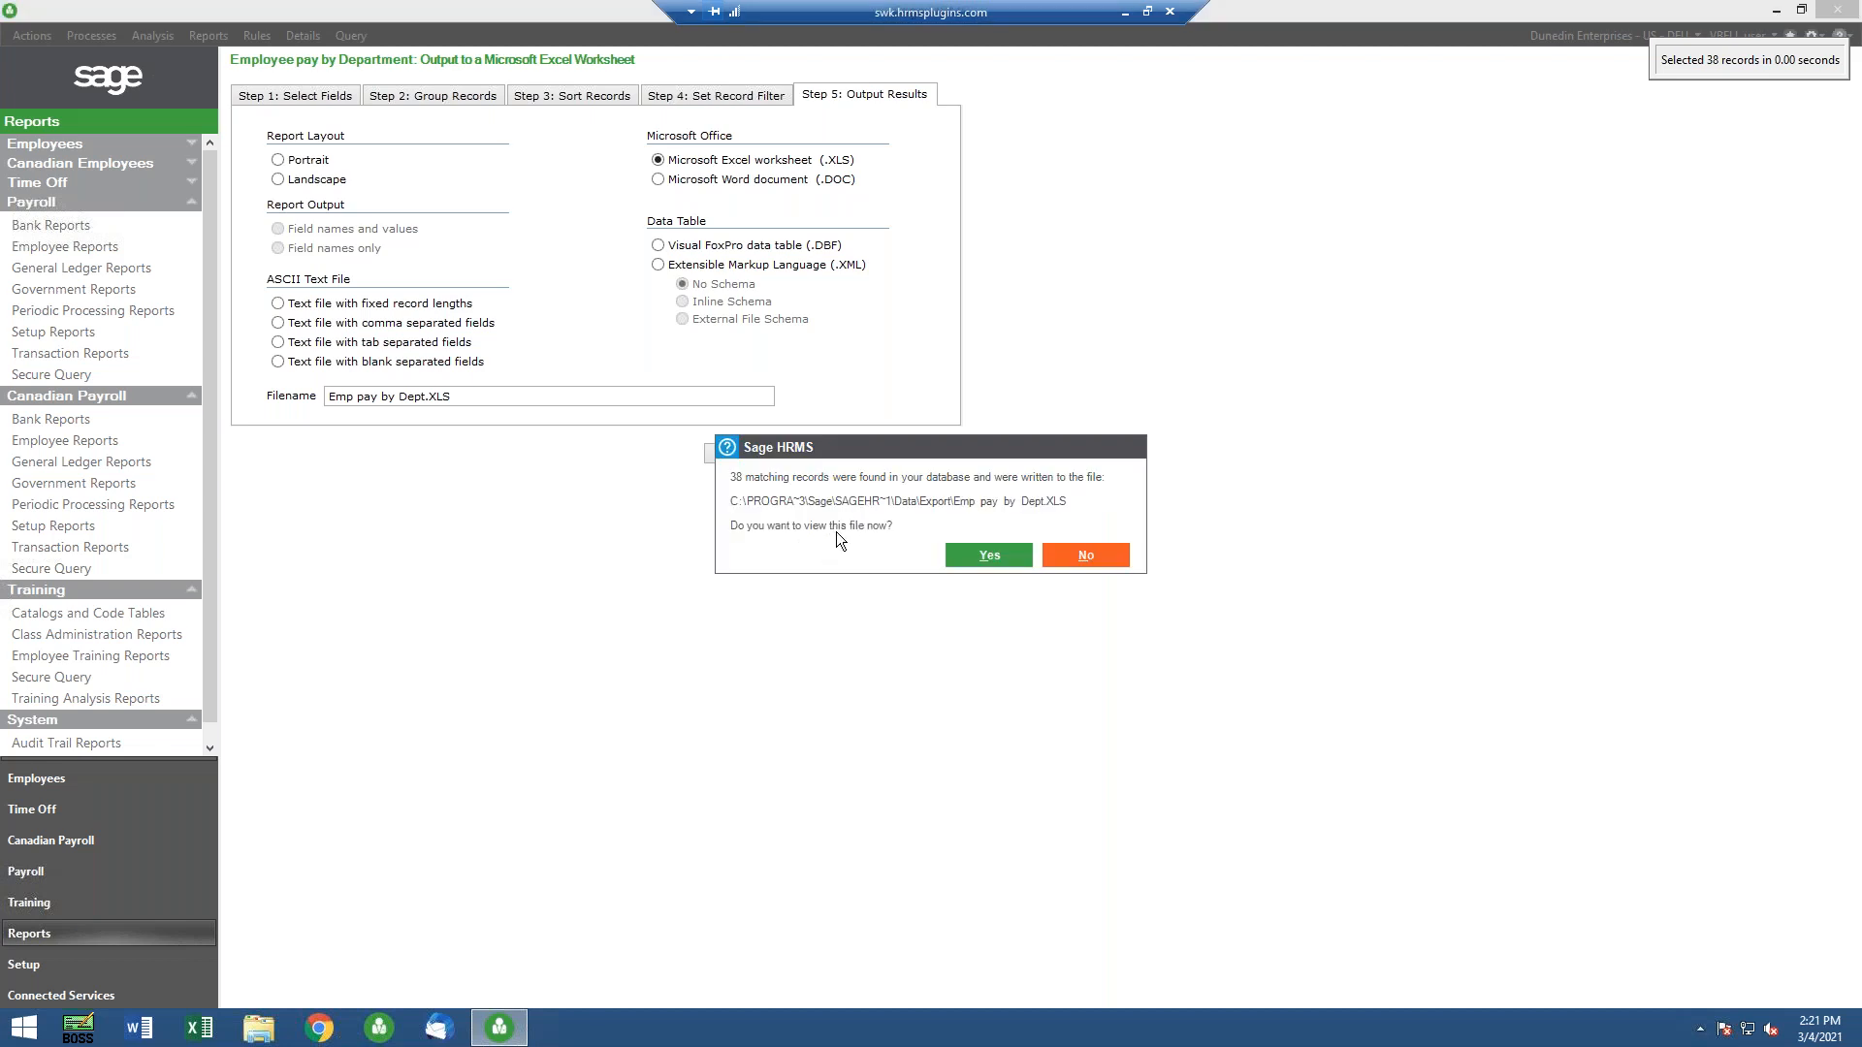
click(987, 557)
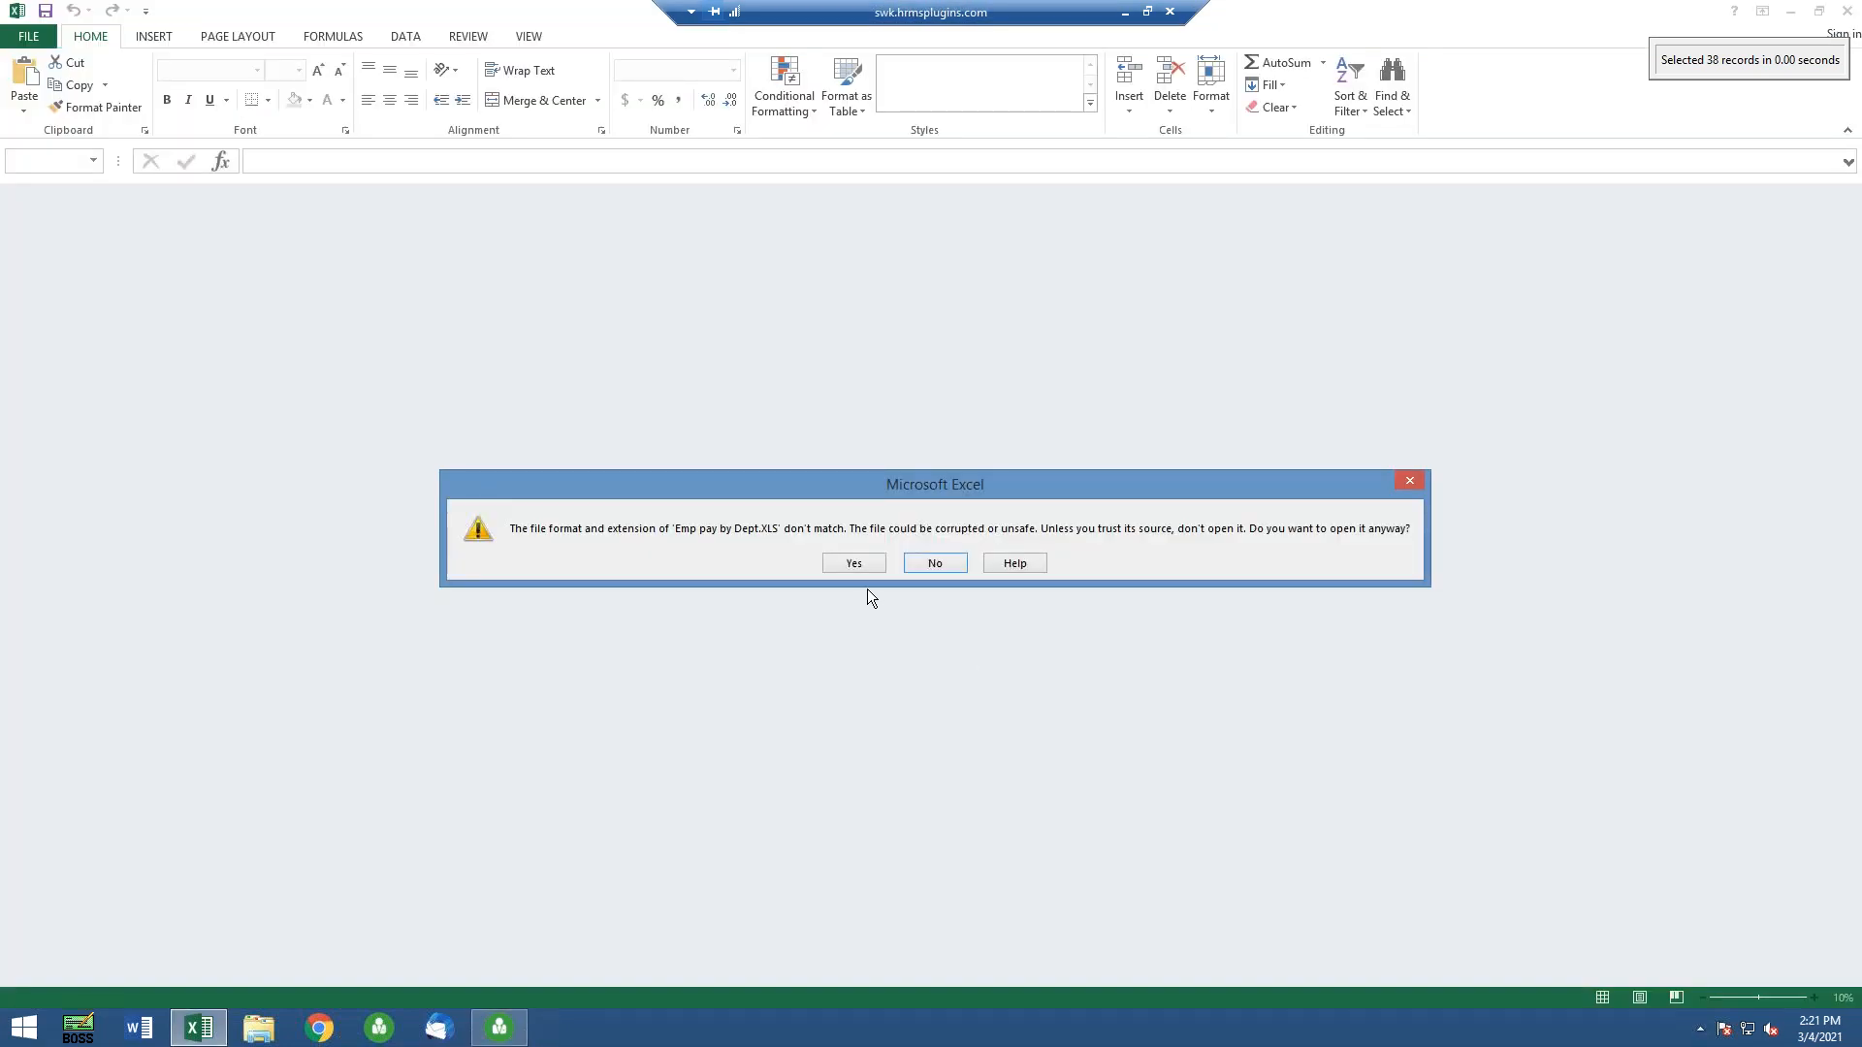
click(858, 563)
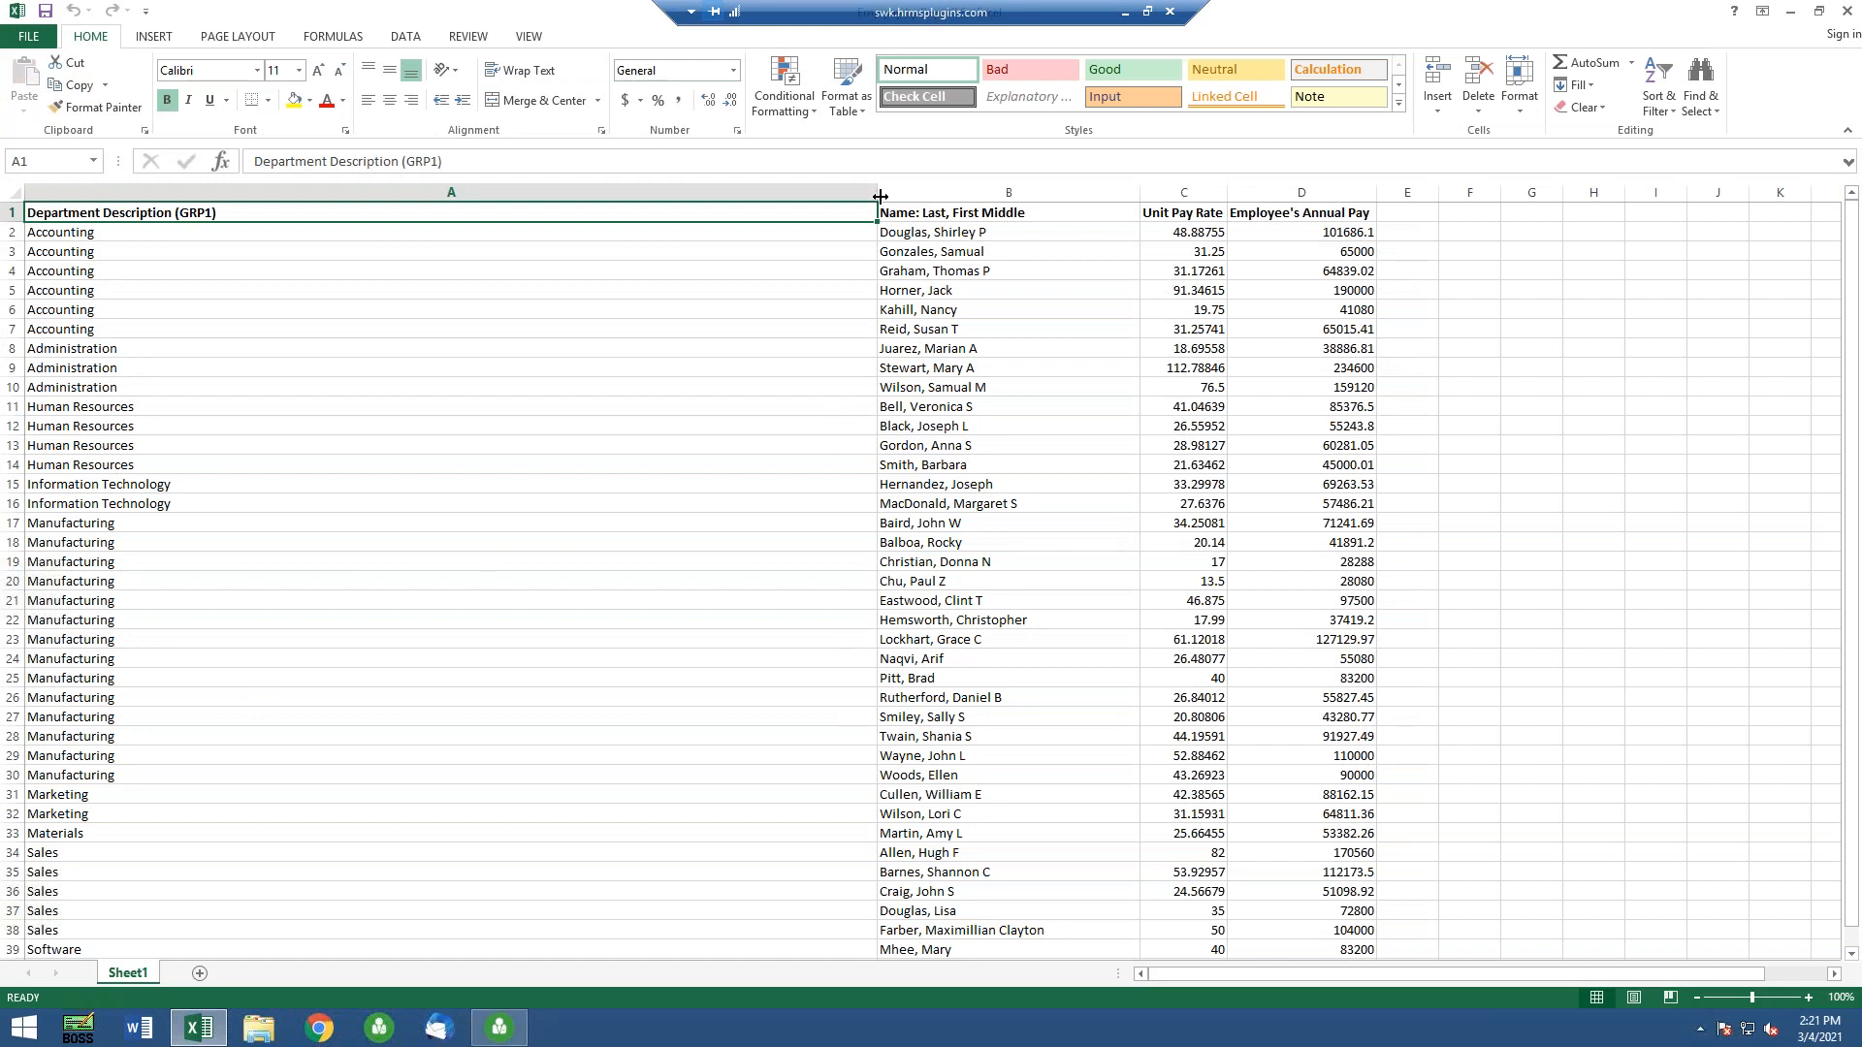
drag(878, 192, 411, 229)
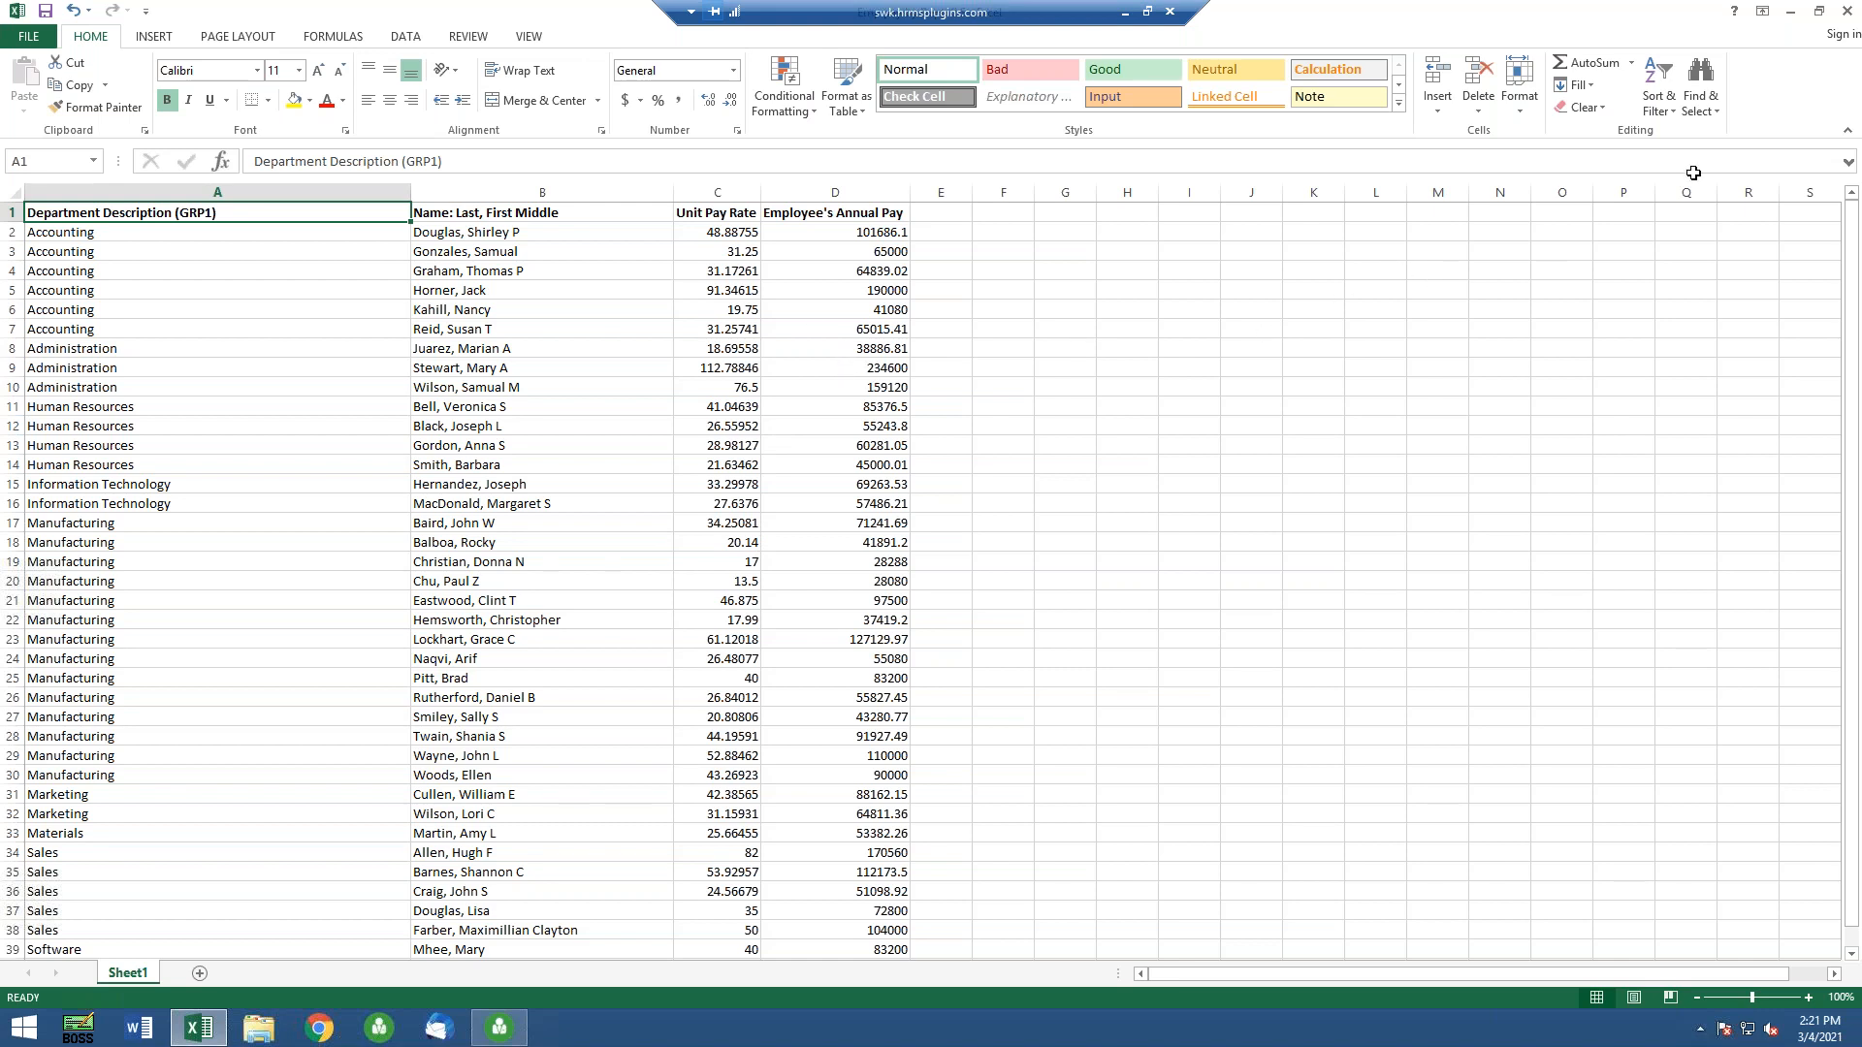
Close the exported workbook without saving changes and leave the query editor for the HR query list
click(1846, 11)
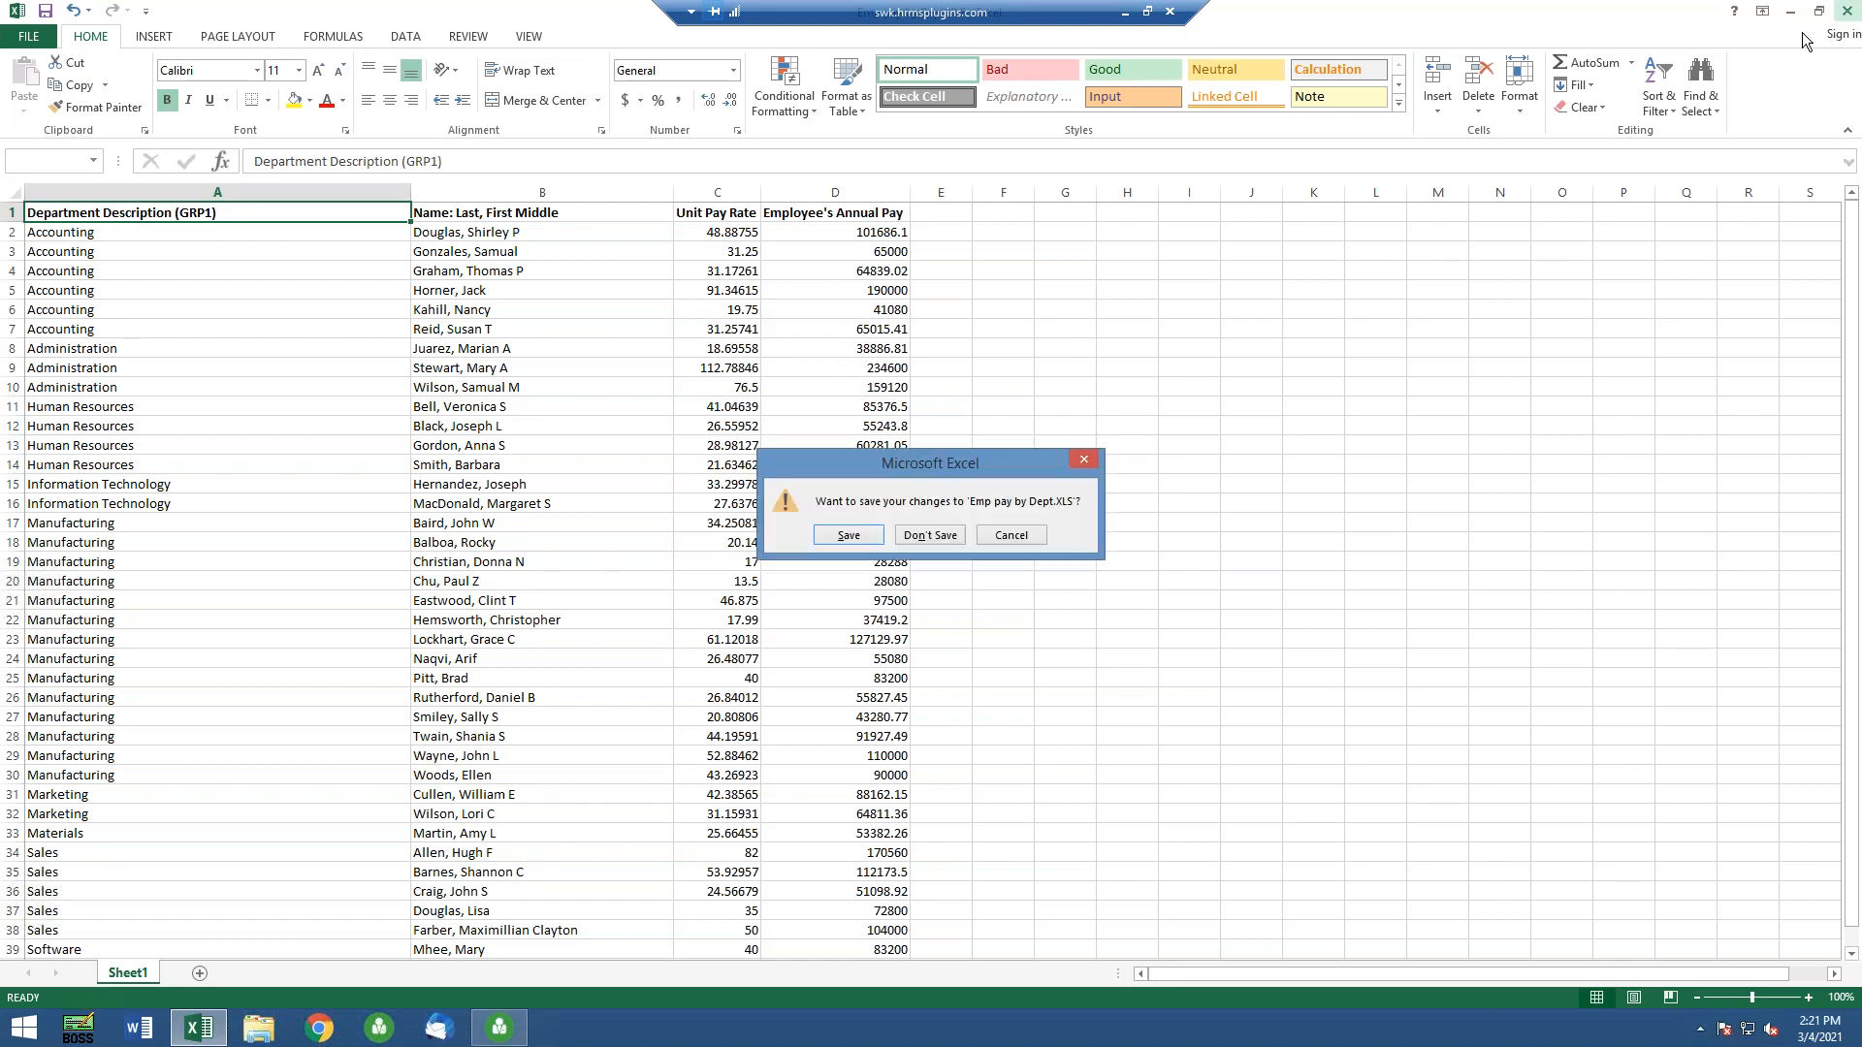
click(917, 537)
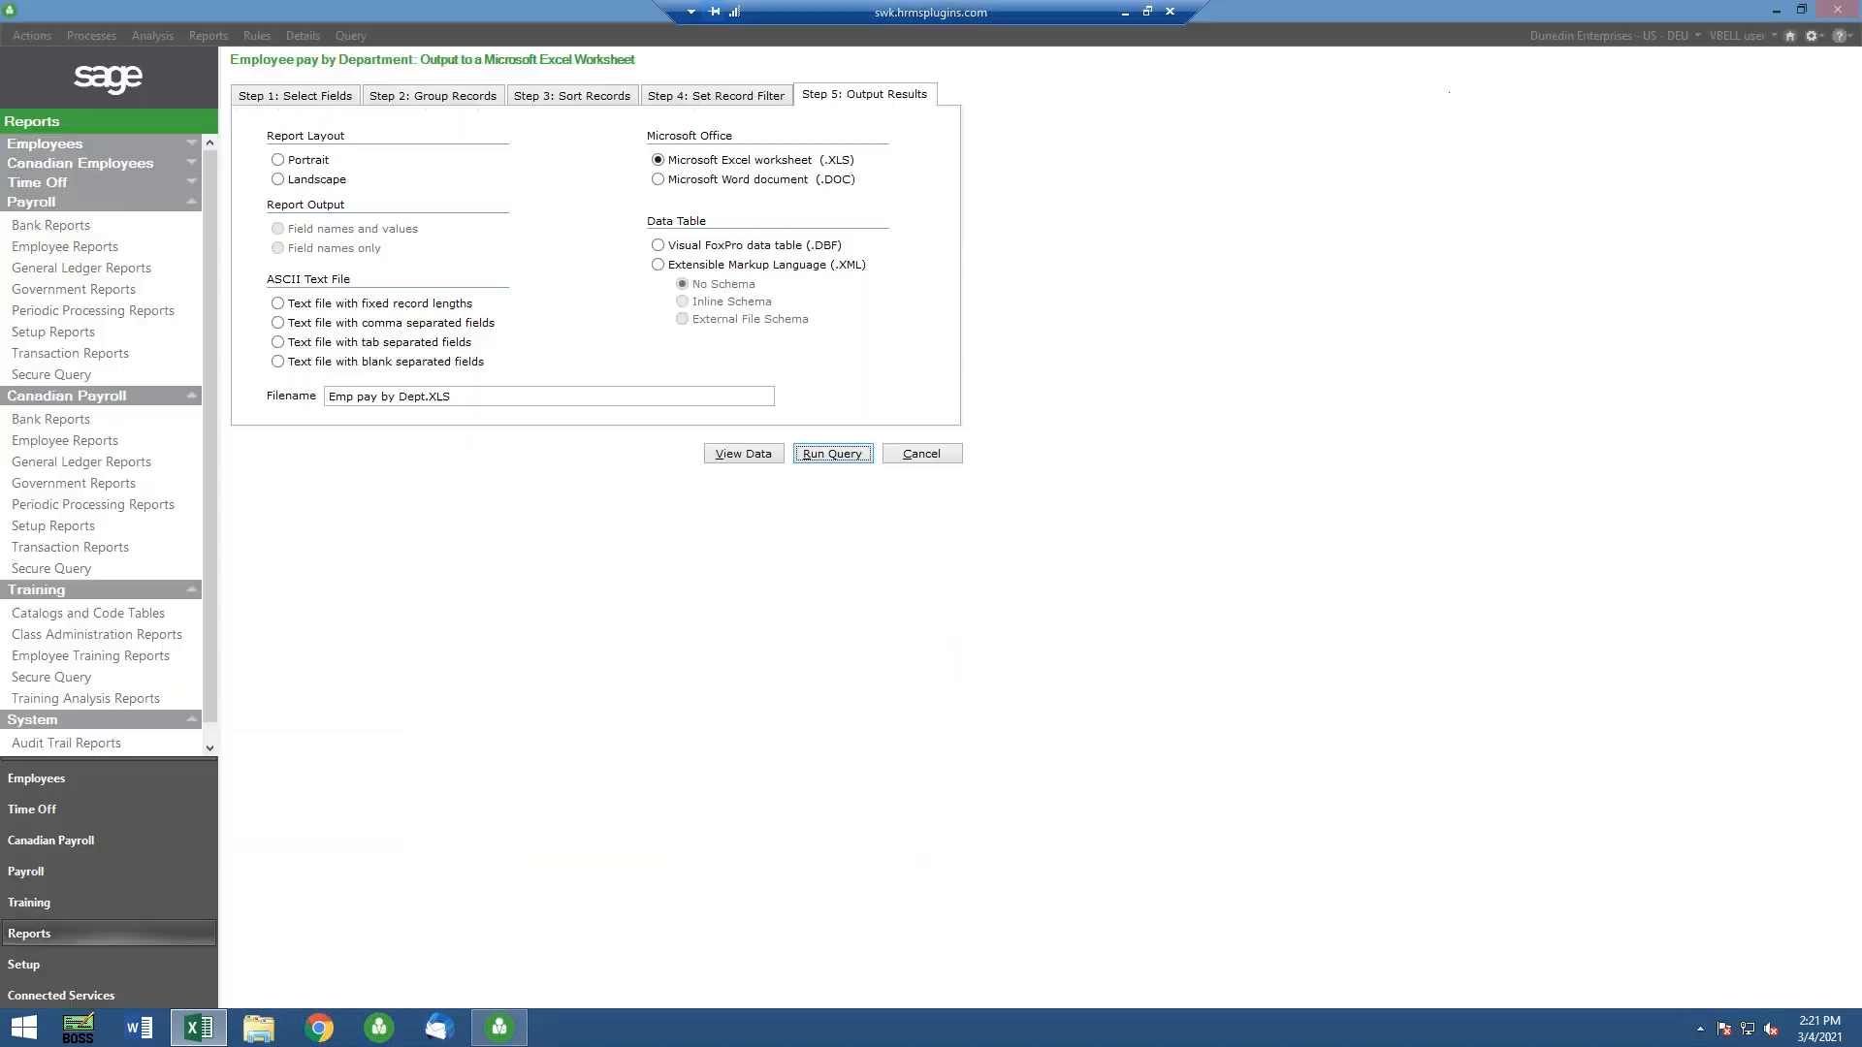
click(937, 460)
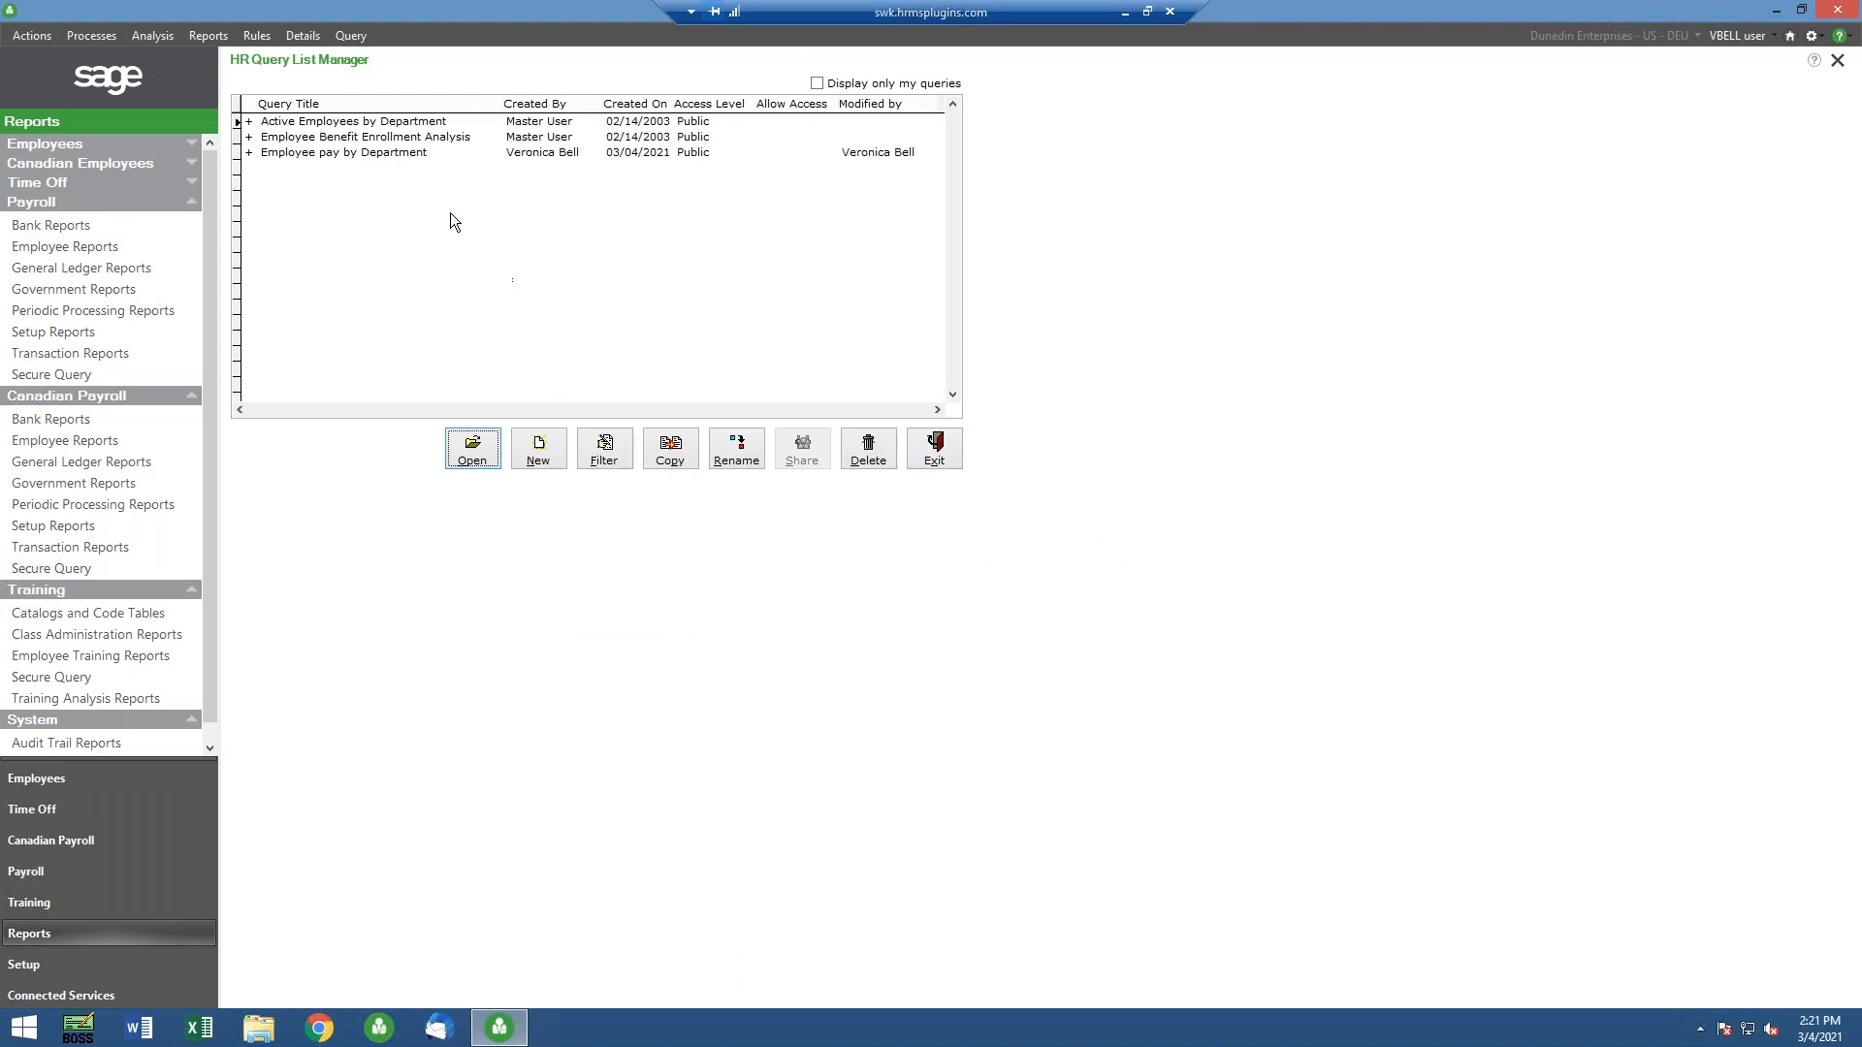
click(352, 35)
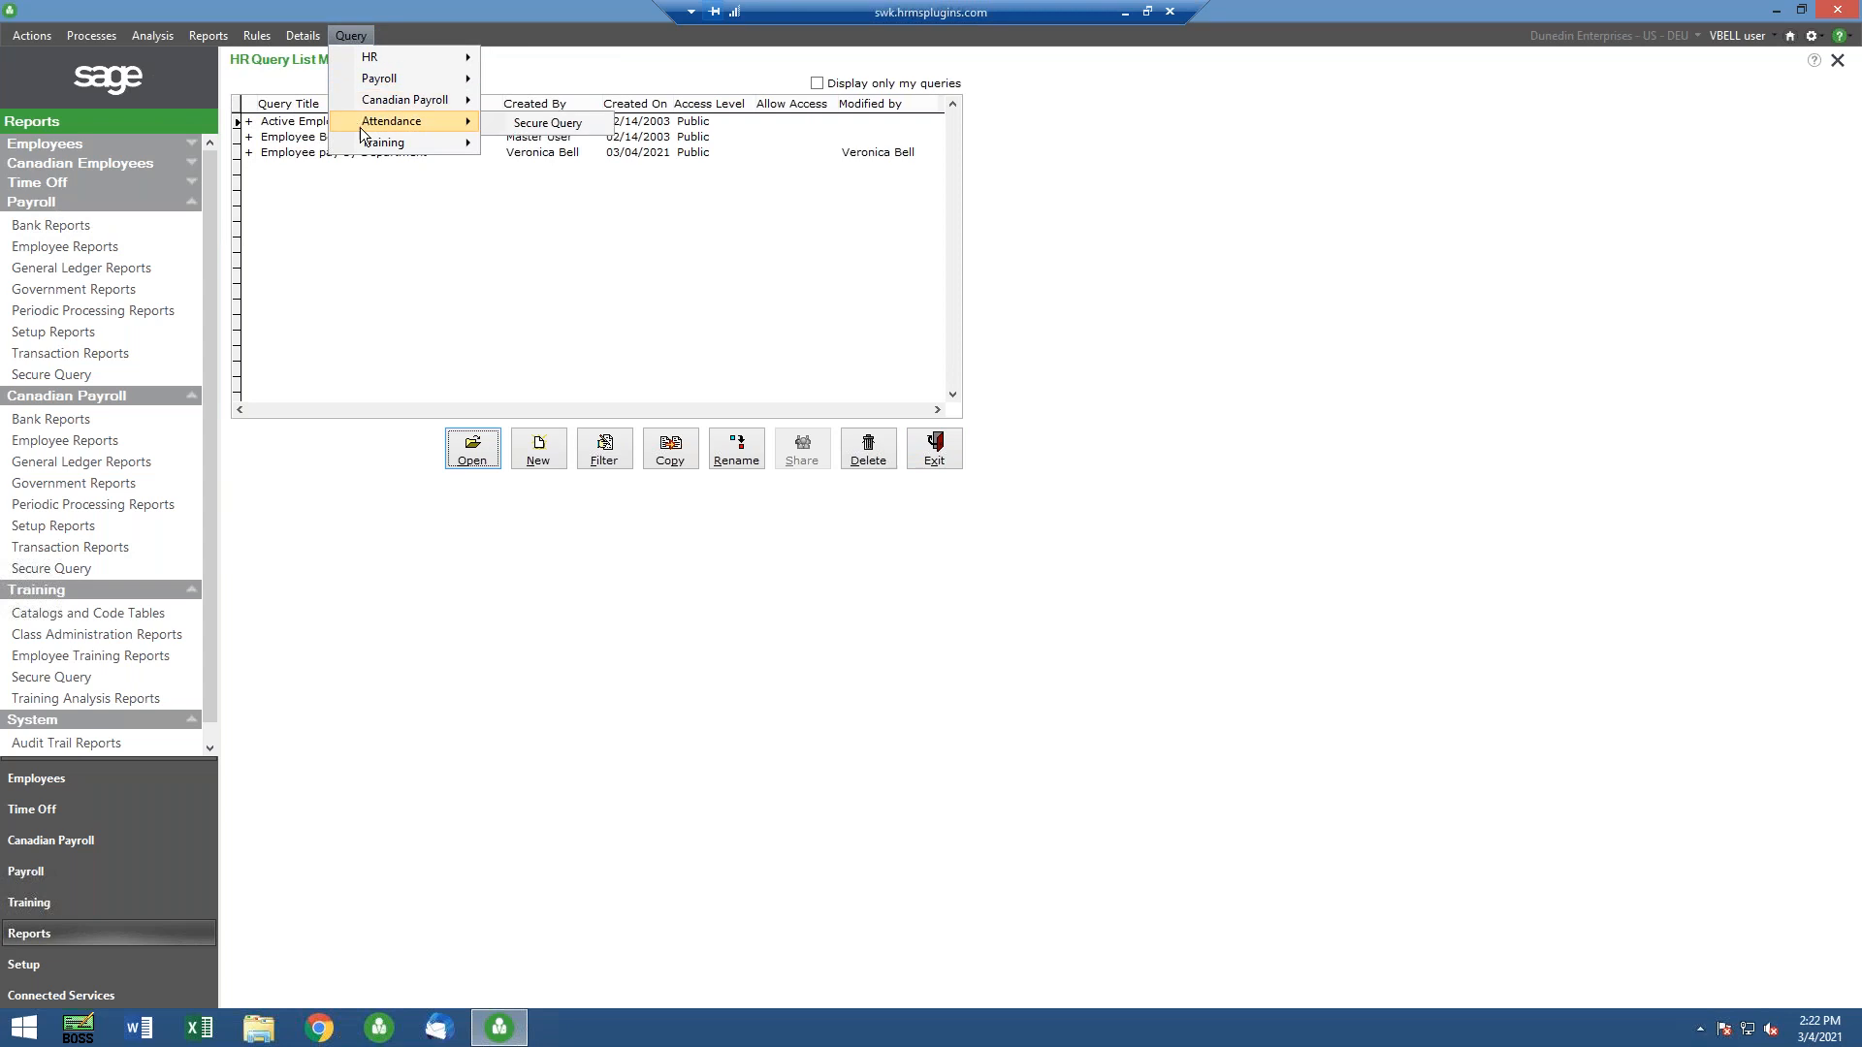
mouse_move(369, 153)
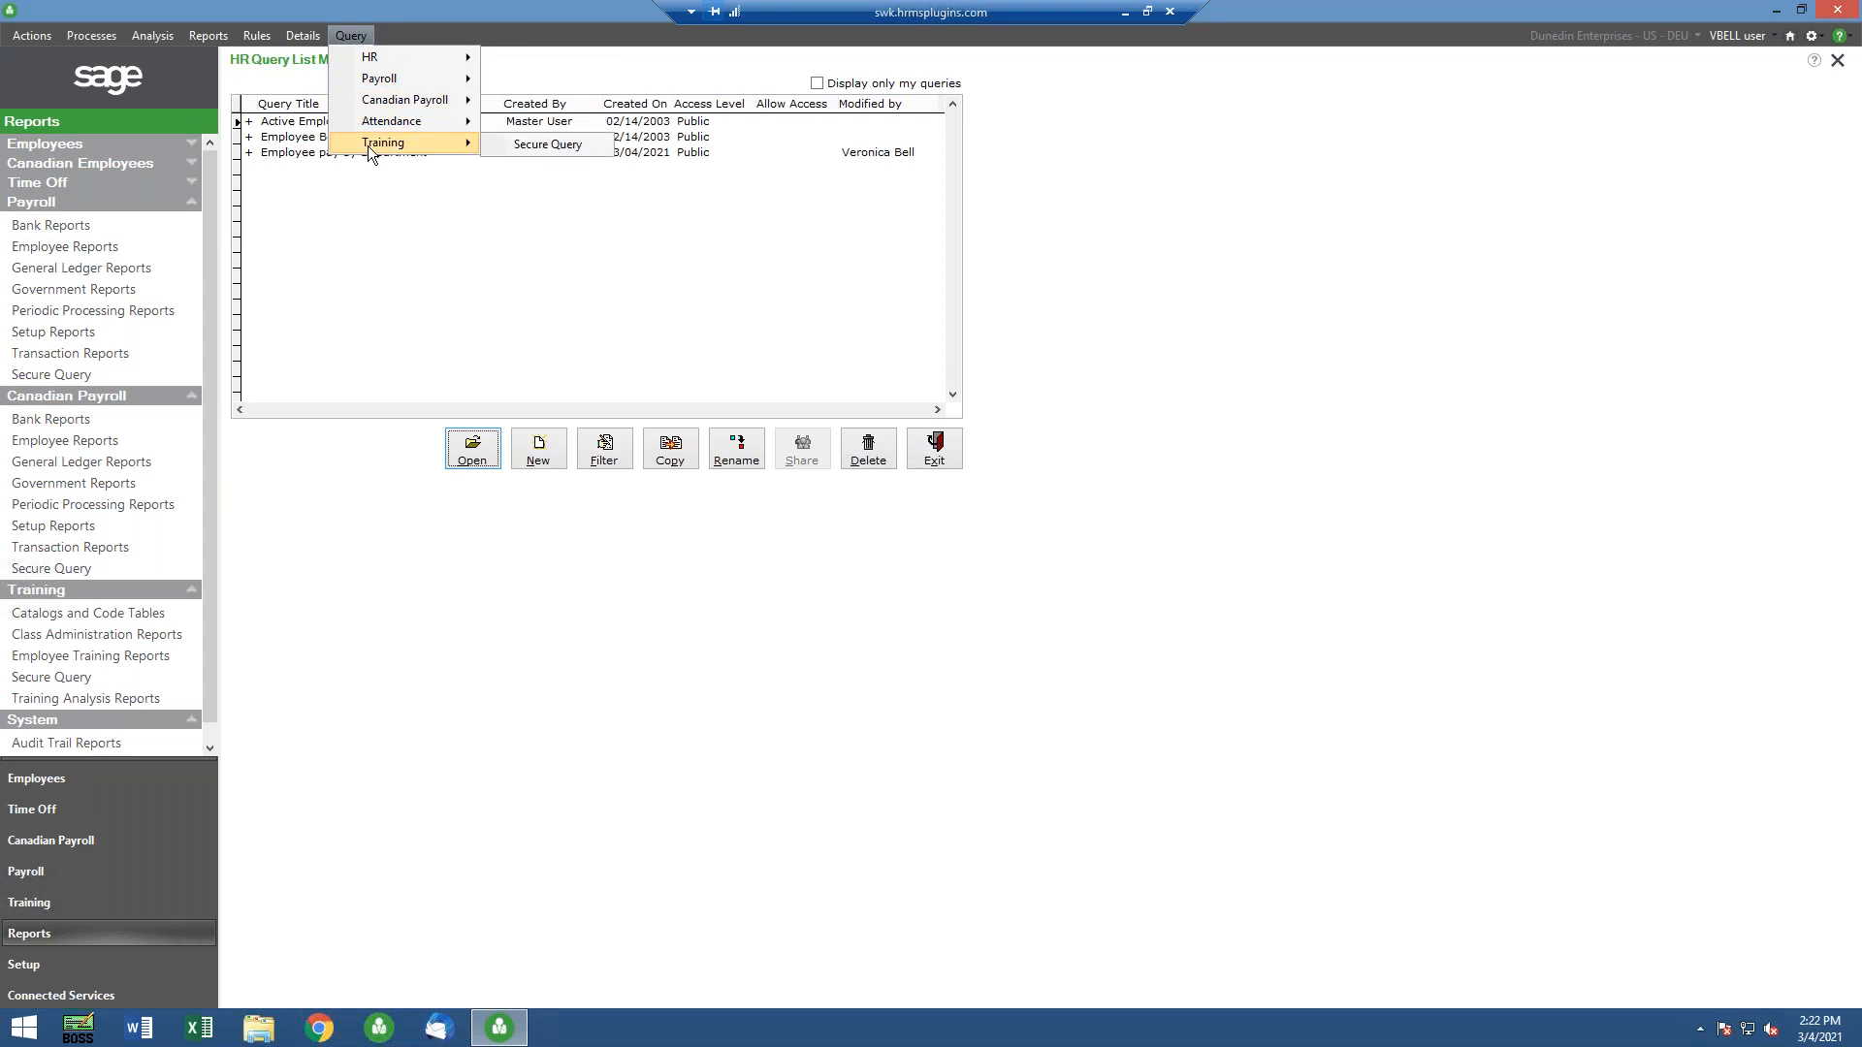
mouse_move(365, 108)
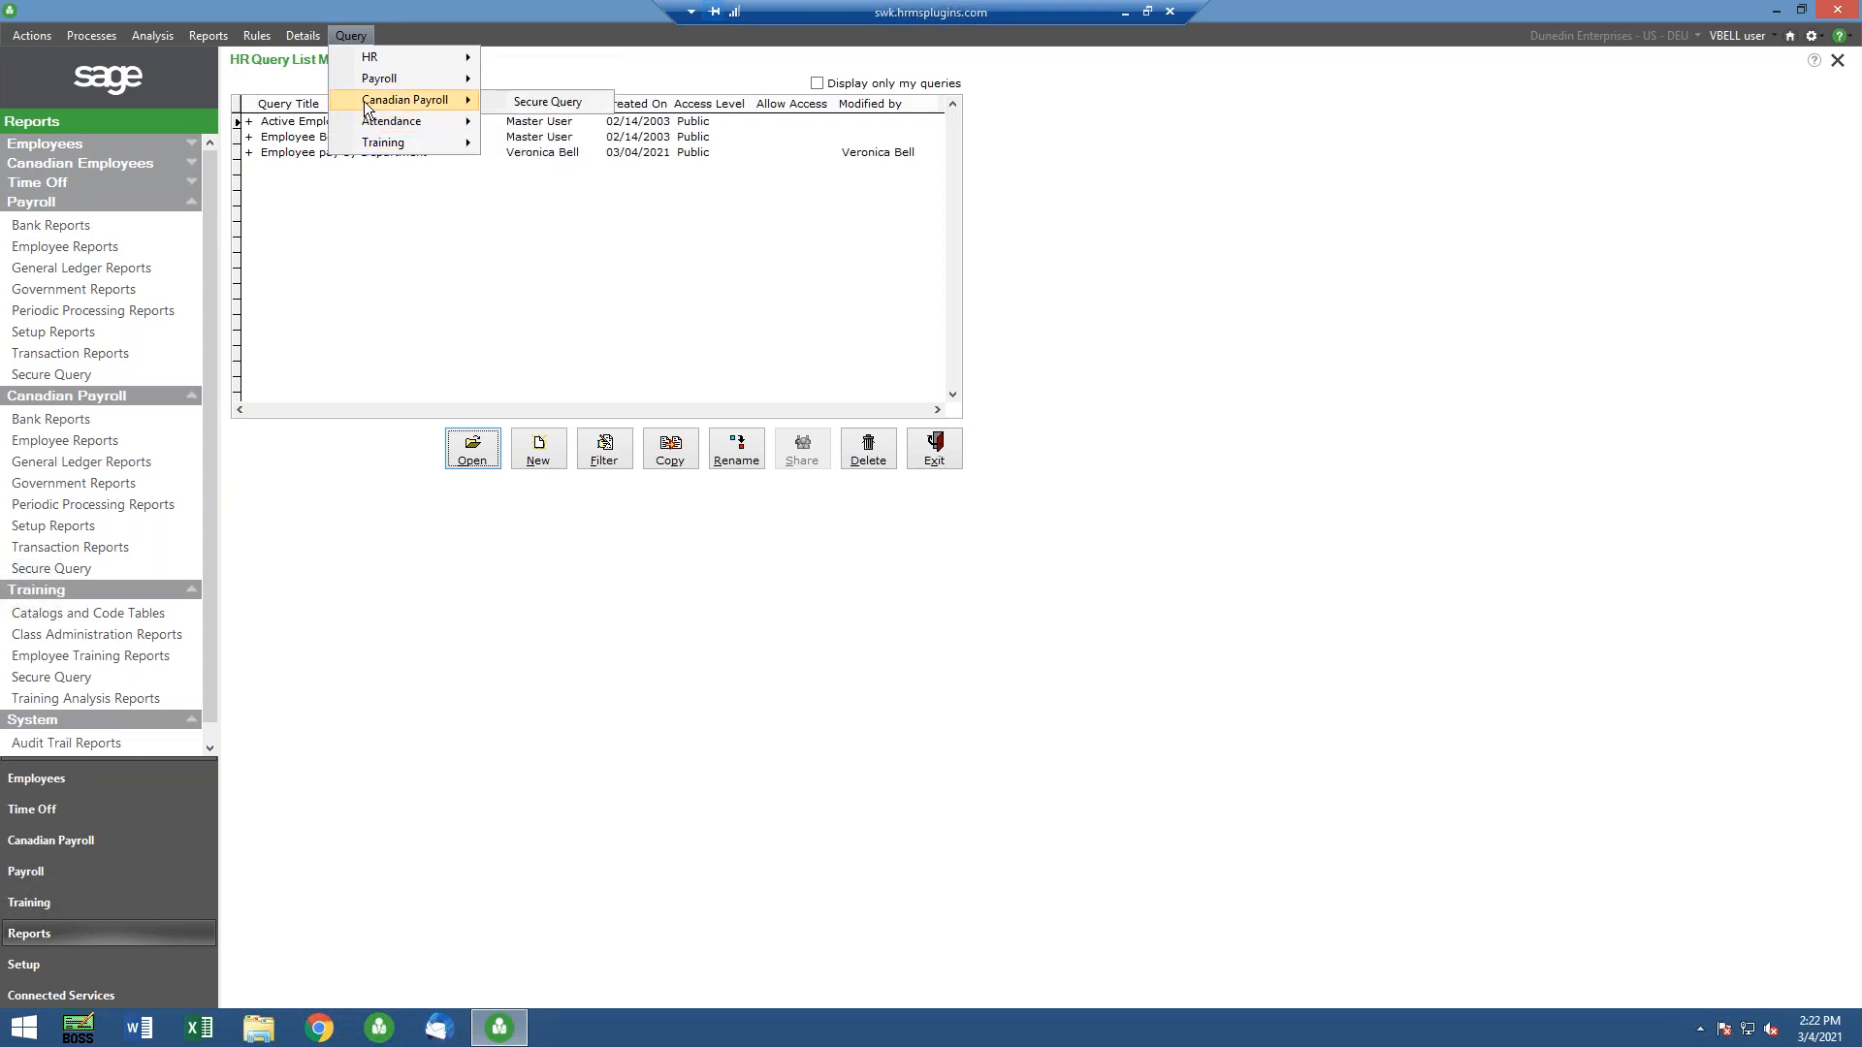
click(555, 311)
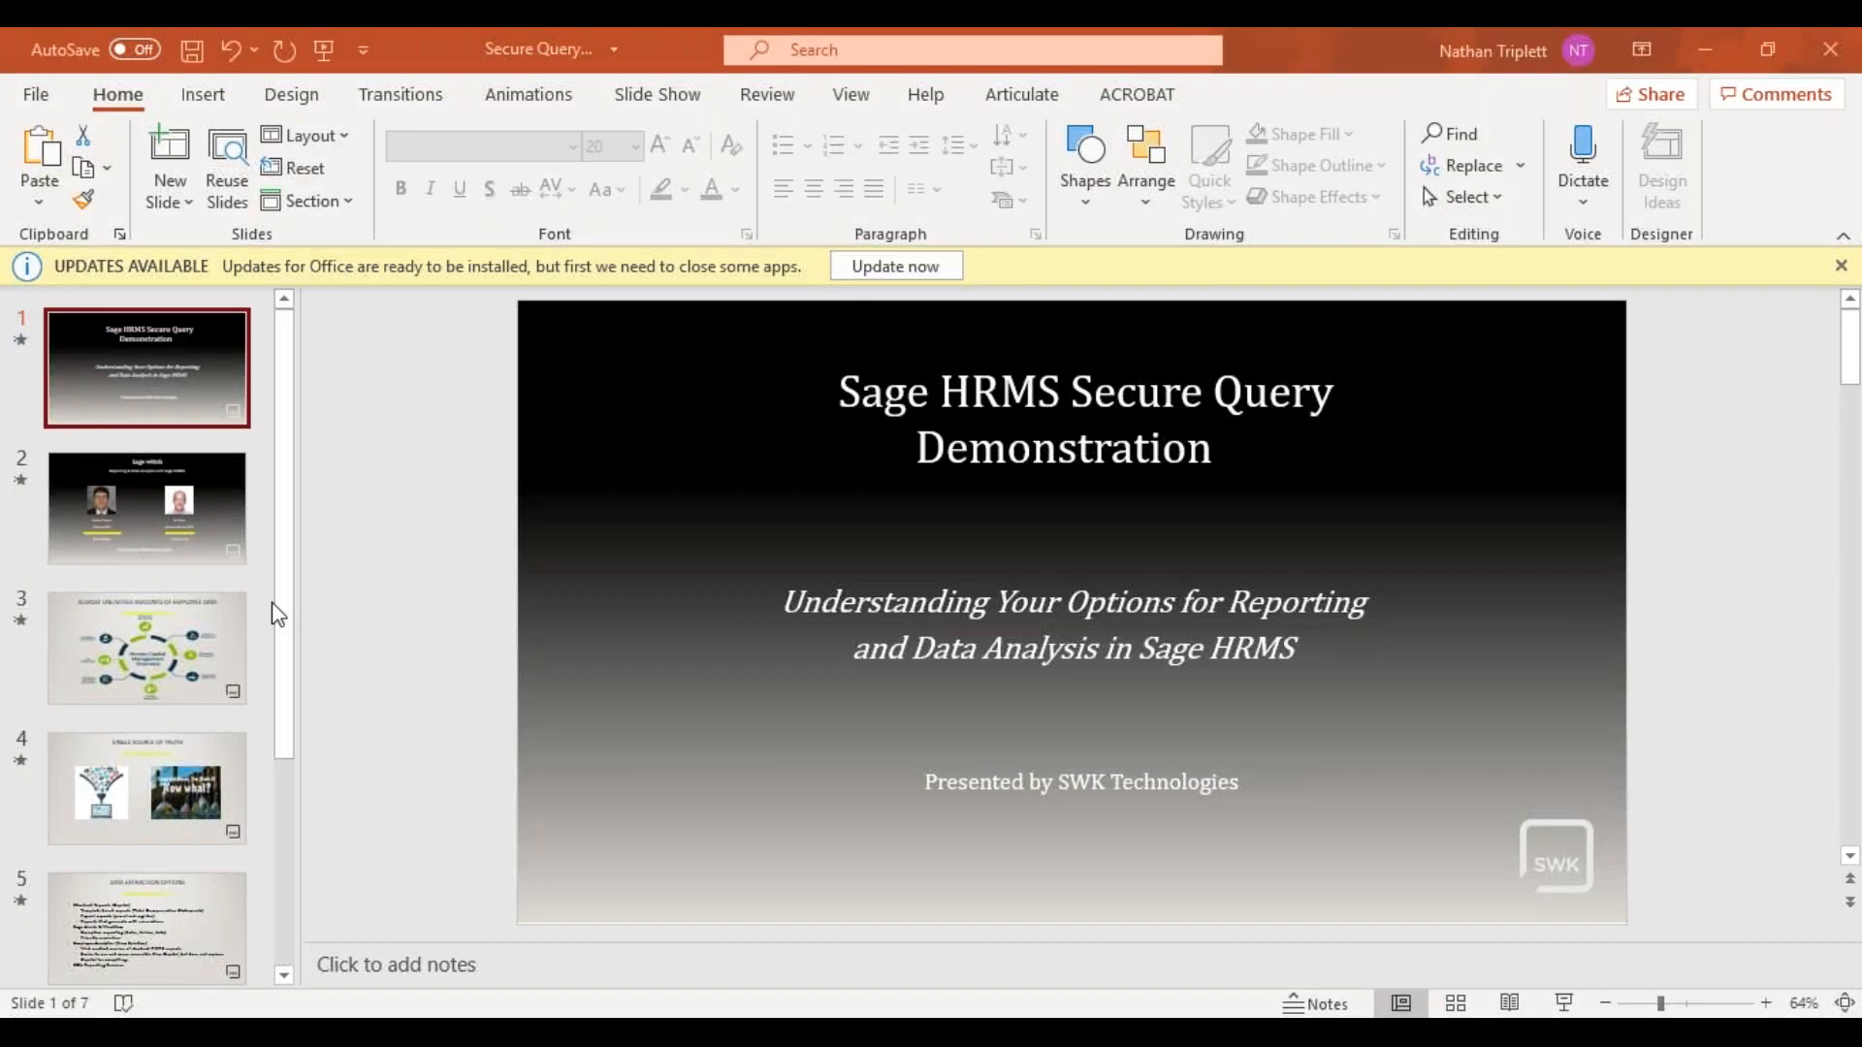
Start the Secure Query slide show in PowerPoint and advance from "Data Extraction Options" to "How SWK Can Help"
scroll(231, 607, down, 1)
scroll(225, 614, down, 4)
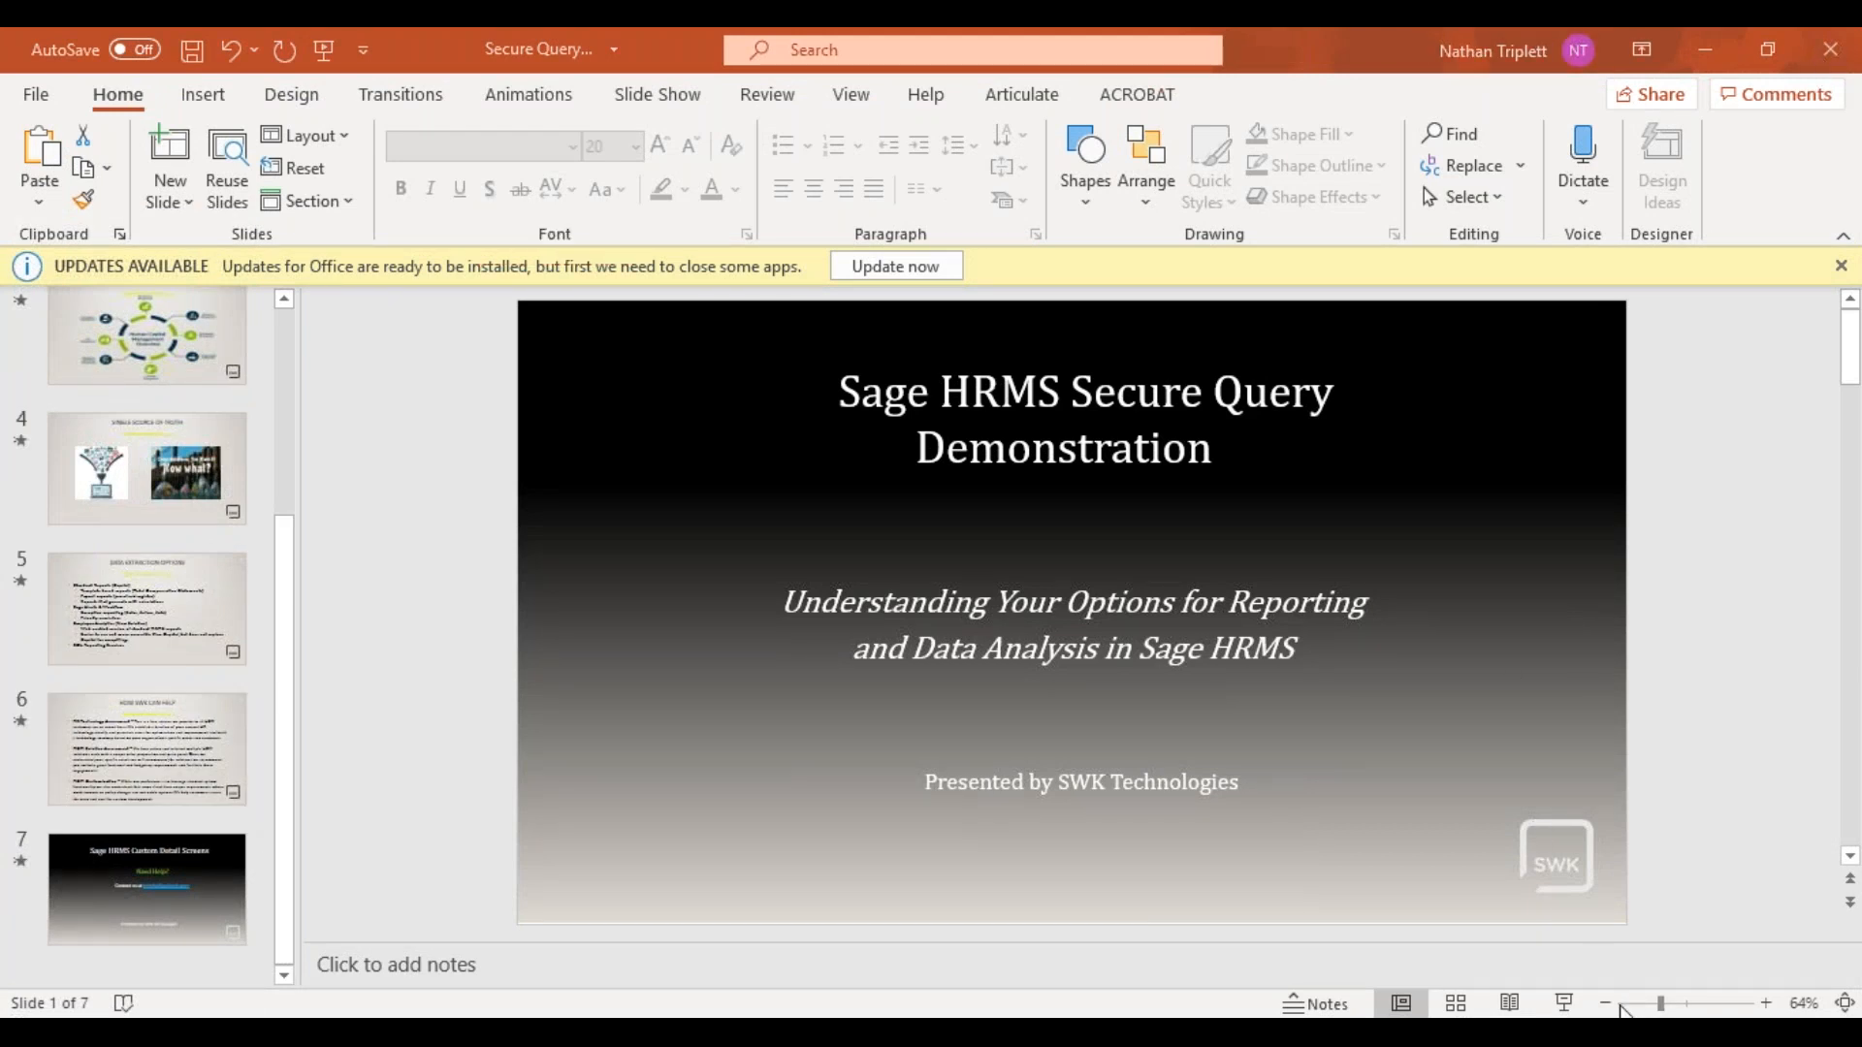
click(1564, 1003)
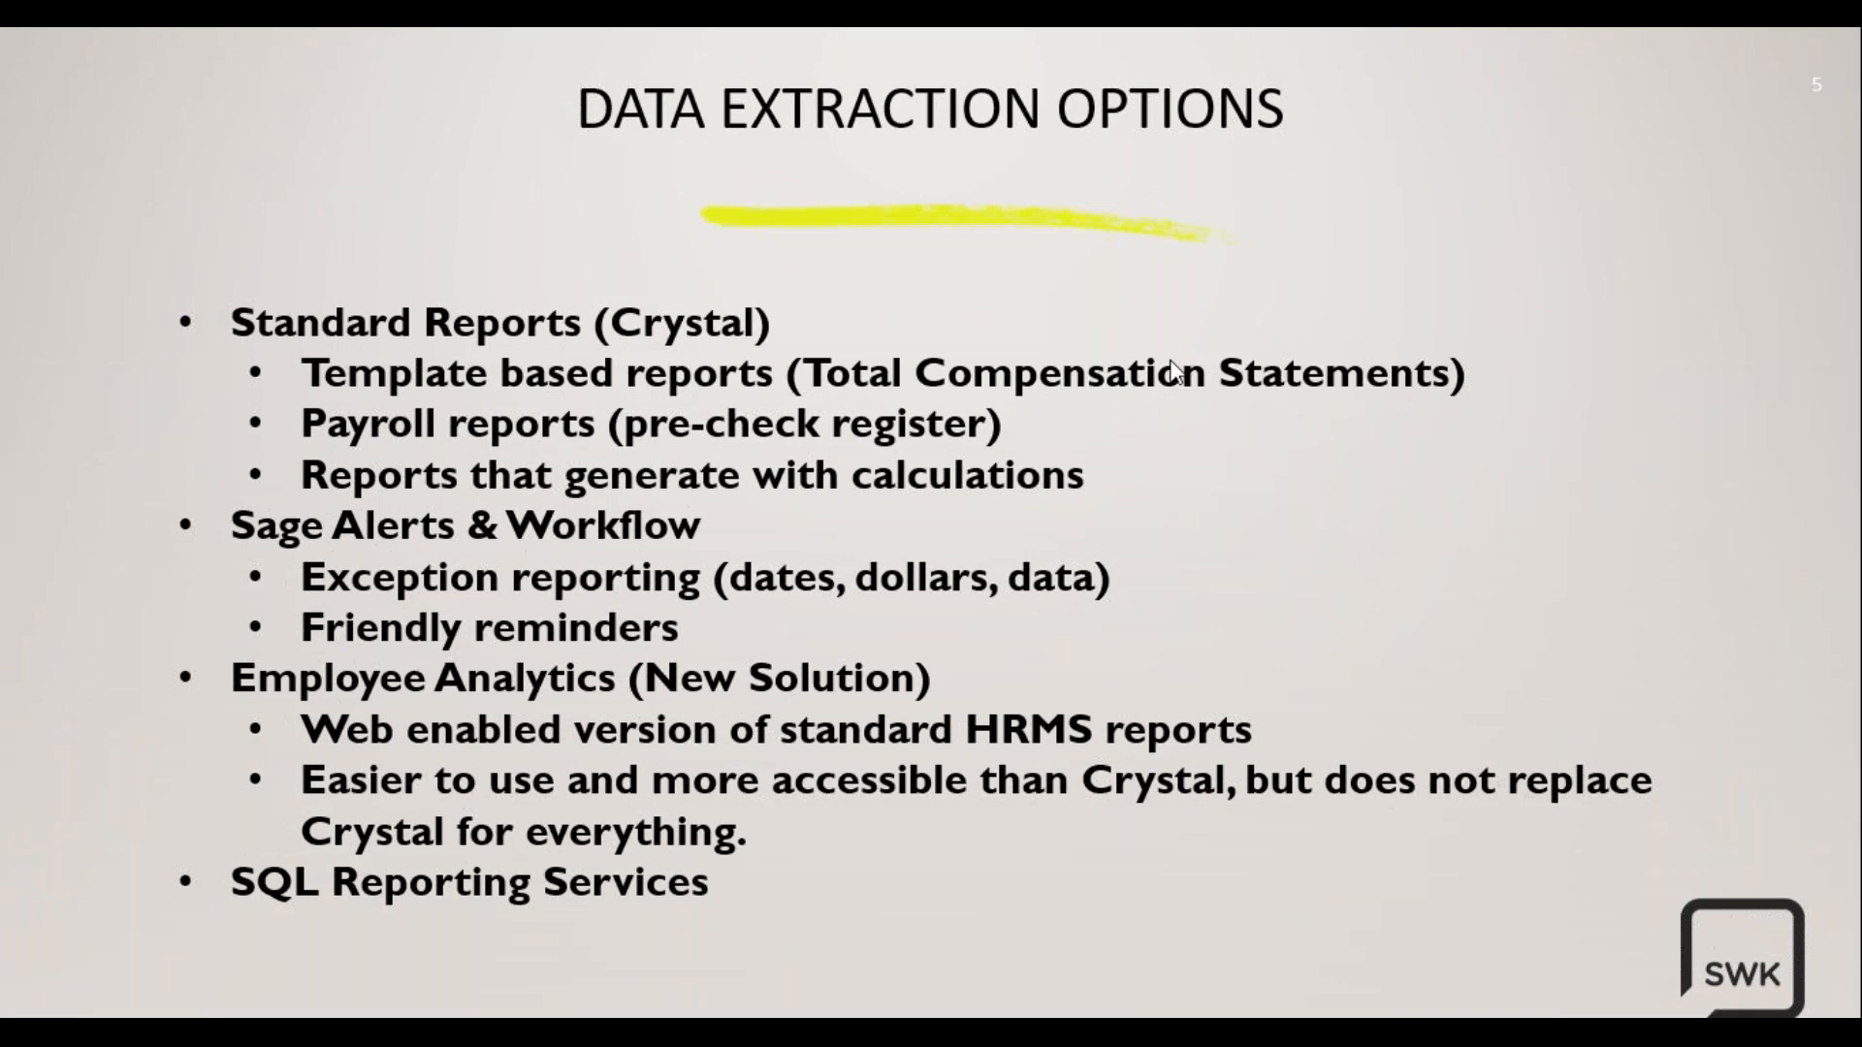
click(1174, 363)
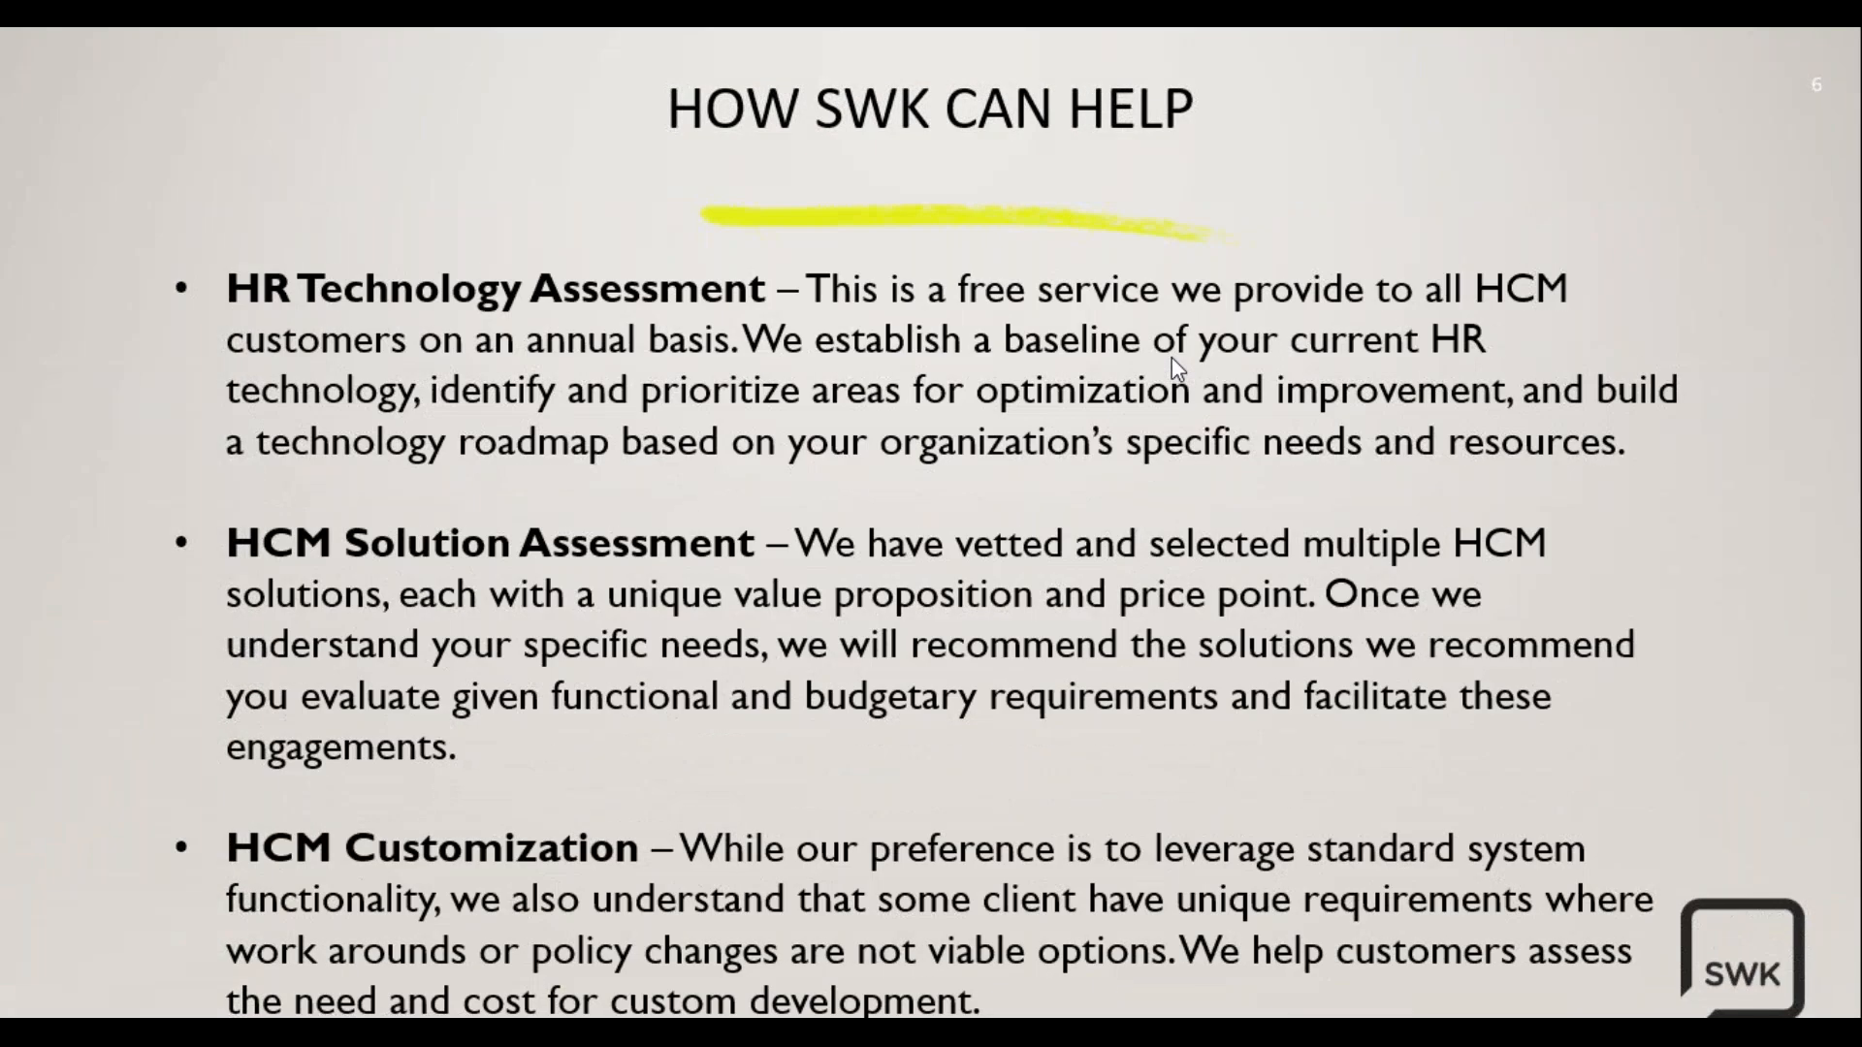